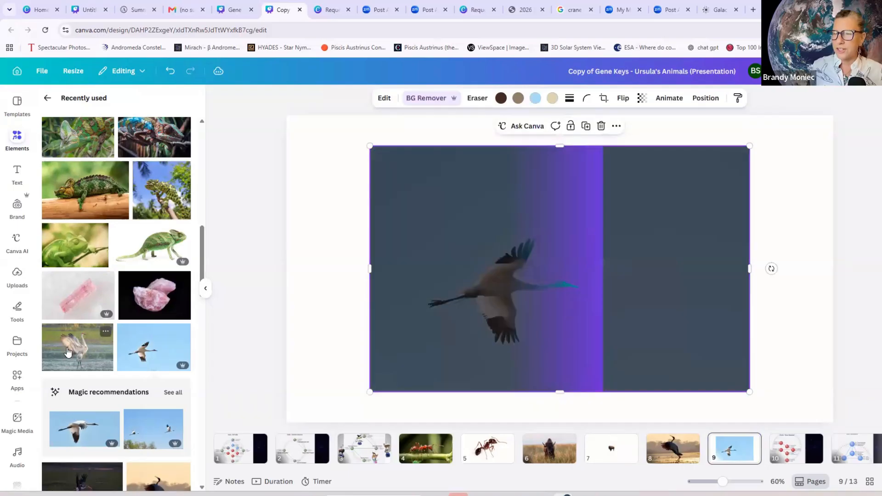
Step: Add a background-free cutout of the standing crane photo to page 9 and arrange it beside the flying crane
{"action": "left_click", "coordinate": [68, 348]}
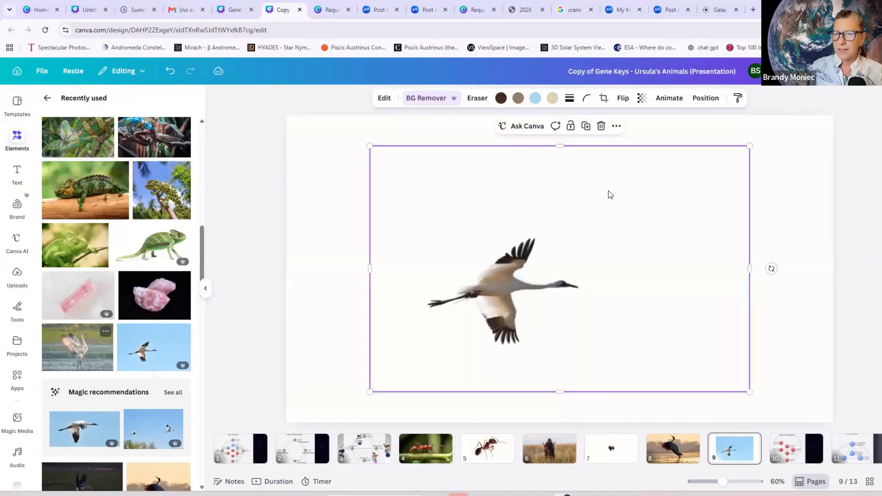
{"action": "left_click", "coordinate": [456, 98]}
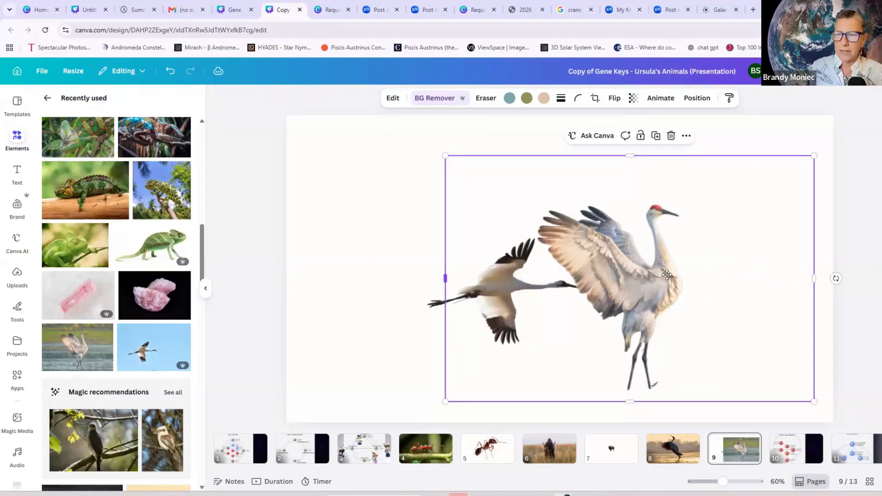
{"action": "left_click_drag", "start_coordinate": [421, 268], "coordinate": [465, 292]}
{"action": "left_click", "coordinate": [399, 305]}
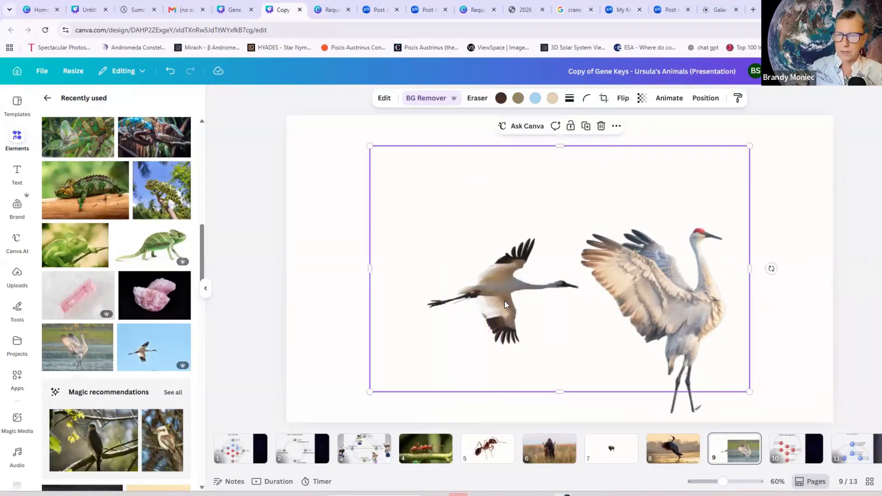
{"action": "left_click_drag", "start_coordinate": [678, 302], "coordinate": [450, 376]}
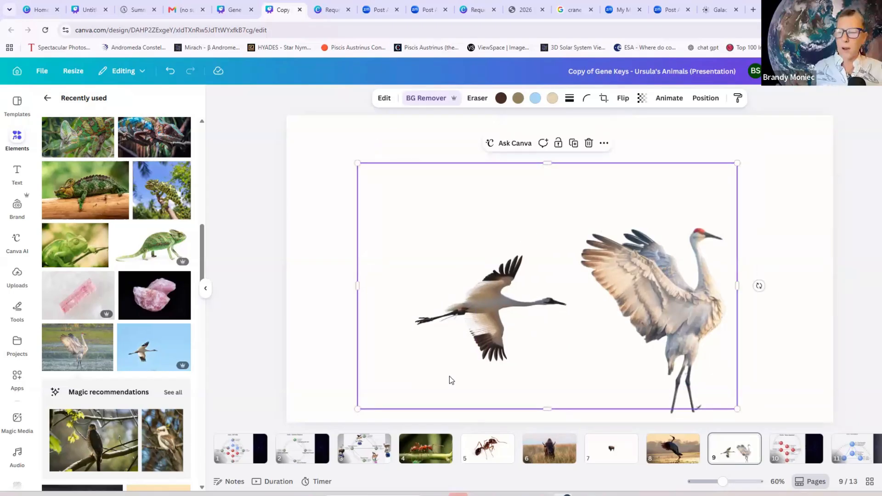
Step: Go through pages 4 to 8 and shift page 8's crane photo upward within its crop to bring the feet into frame
{"action": "left_click", "coordinate": [435, 454]}
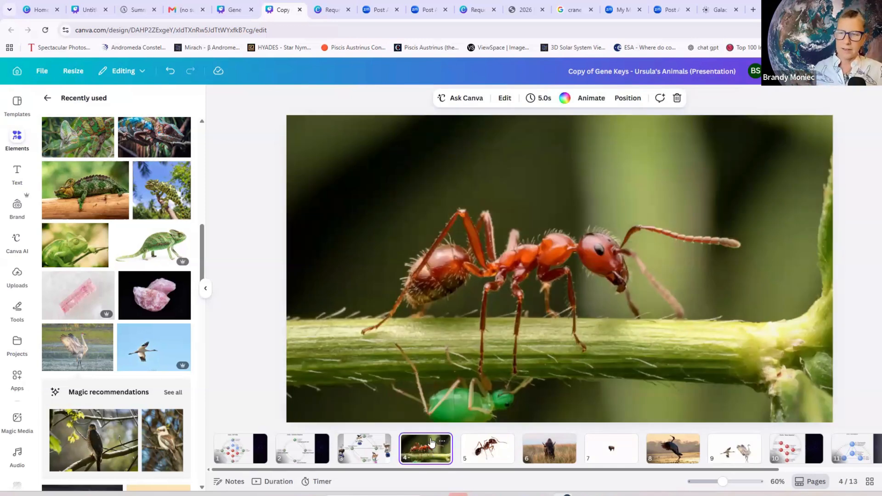
{"action": "left_click", "coordinate": [482, 456]}
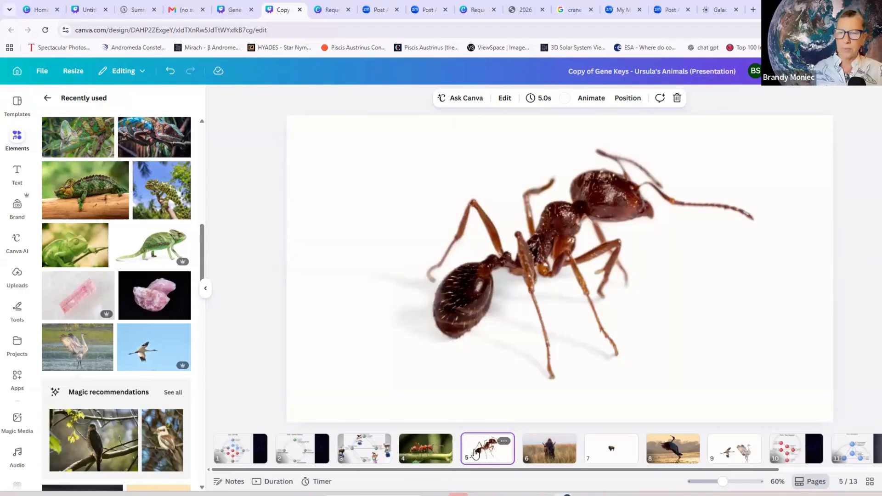
{"action": "left_click", "coordinate": [548, 452]}
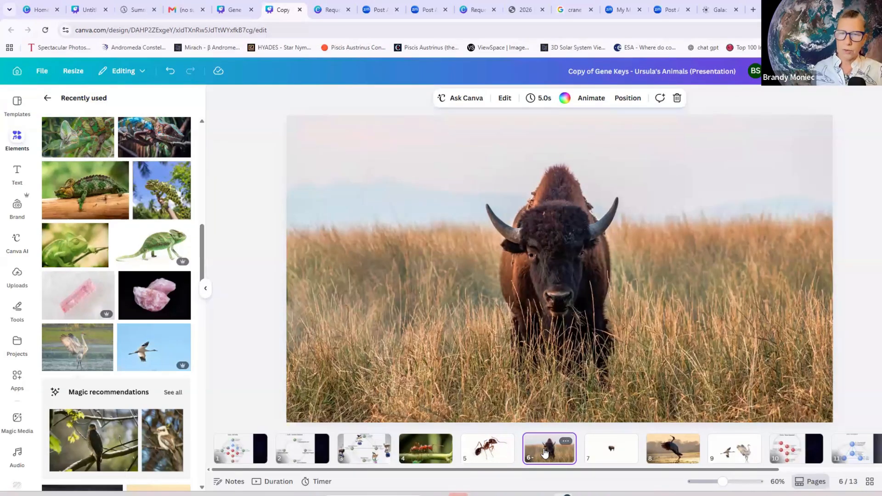
{"action": "left_click", "coordinate": [612, 457]}
{"action": "key", "text": "Right"}
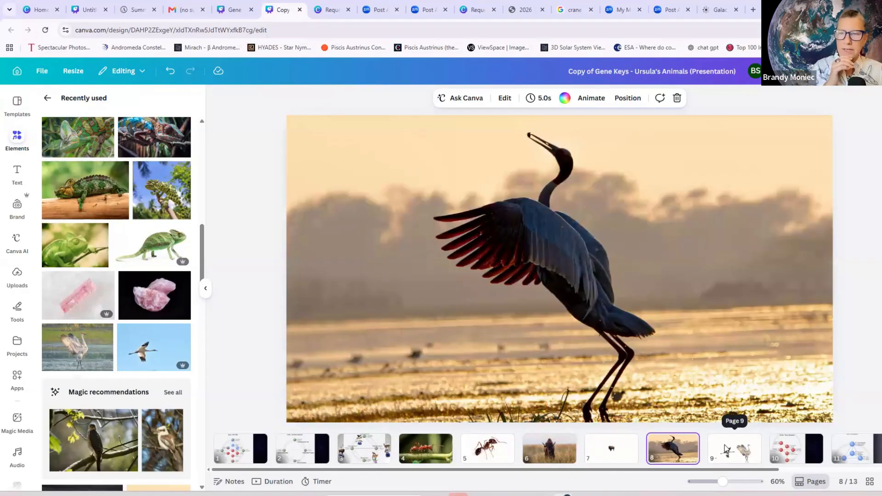
{"action": "double_click", "coordinate": [639, 324]}
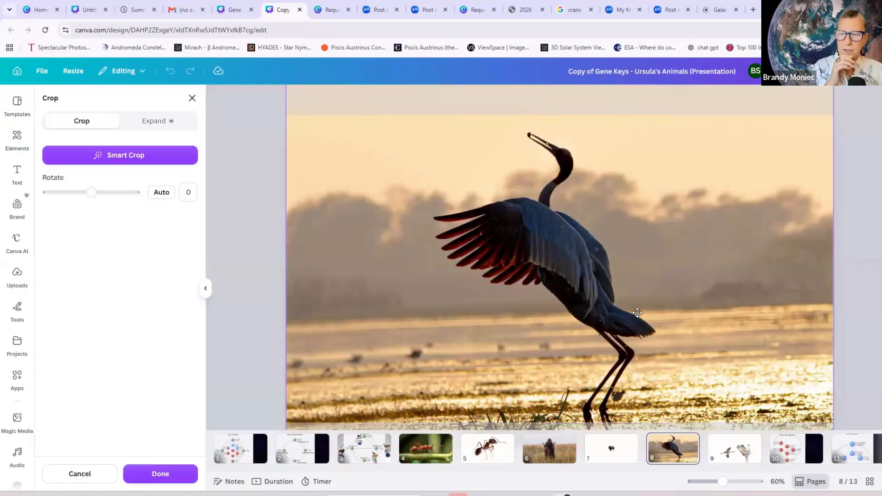
{"action": "left_click_drag", "start_coordinate": [637, 313], "coordinate": [638, 296]}
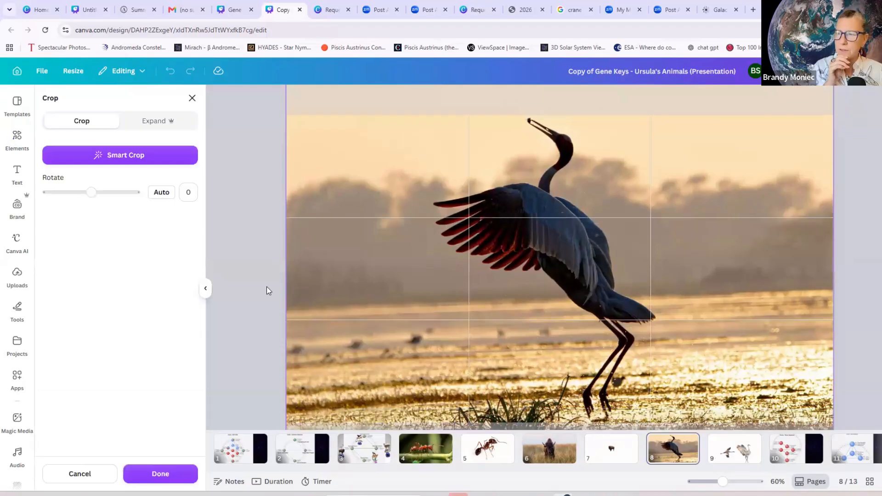
{"action": "left_click", "coordinate": [272, 292]}
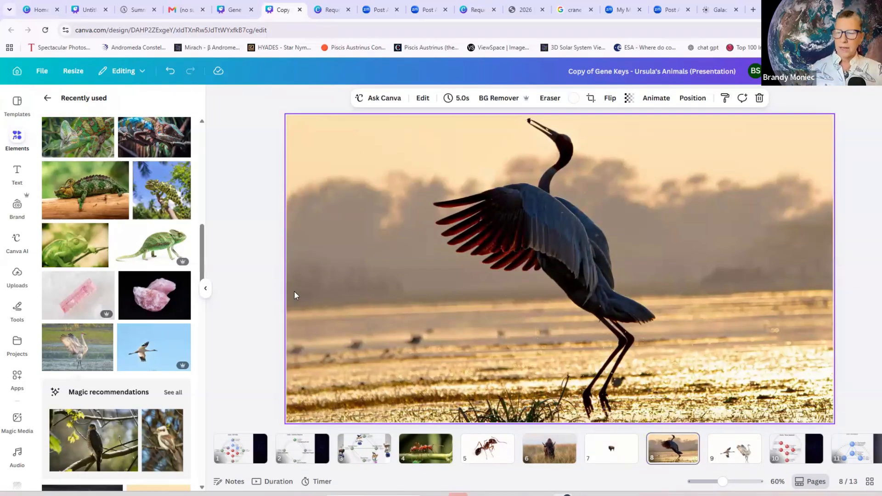
Step: Insert a blank page between the page 3 diagram and the ant photo, and return to page 3
{"action": "left_click", "coordinate": [401, 445]}
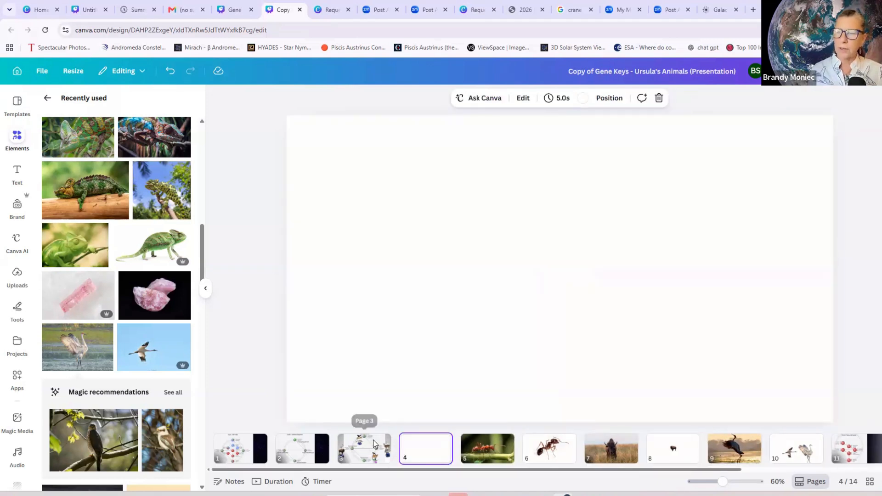
{"action": "left_click", "coordinate": [374, 444]}
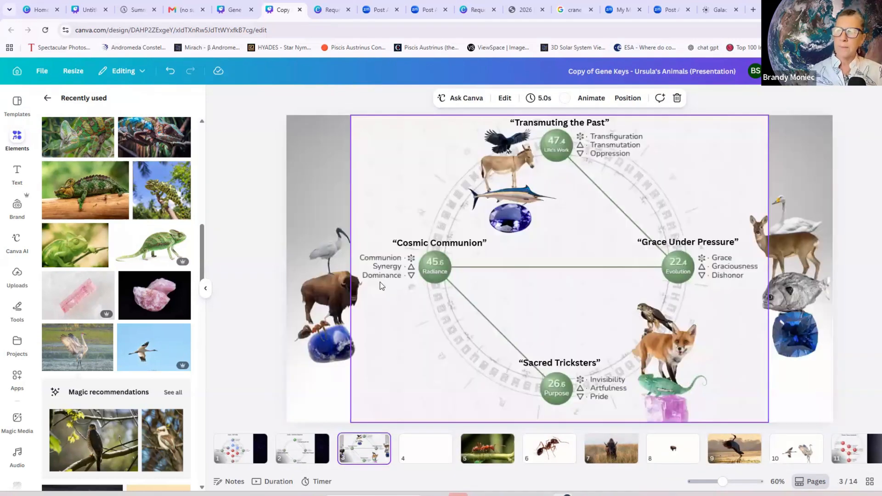
{"action": "left_click", "coordinate": [354, 266]}
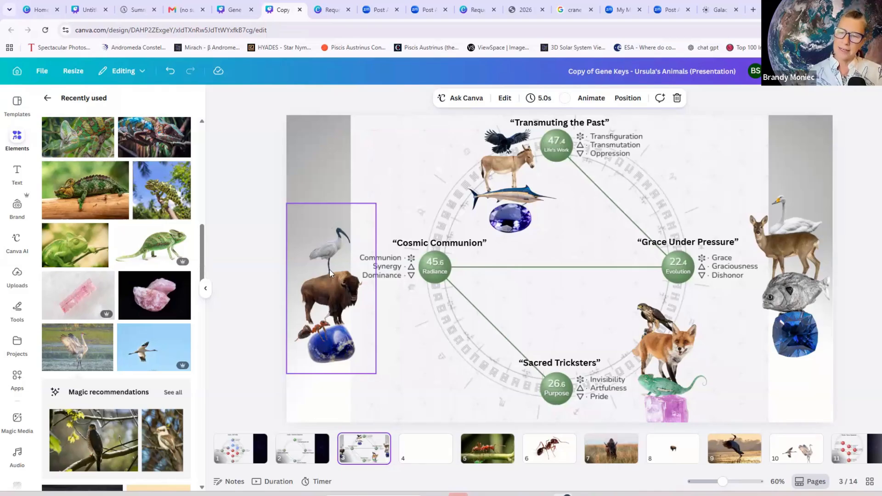
{"action": "left_click", "coordinate": [357, 399]}
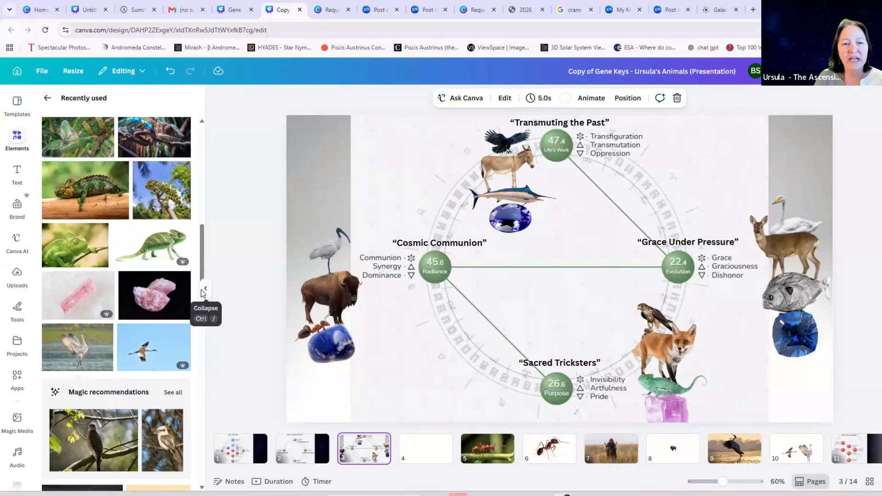
Step: Hide the element library and duplicate the page 3 diagram
{"action": "key", "text": "ctrl+slash"}
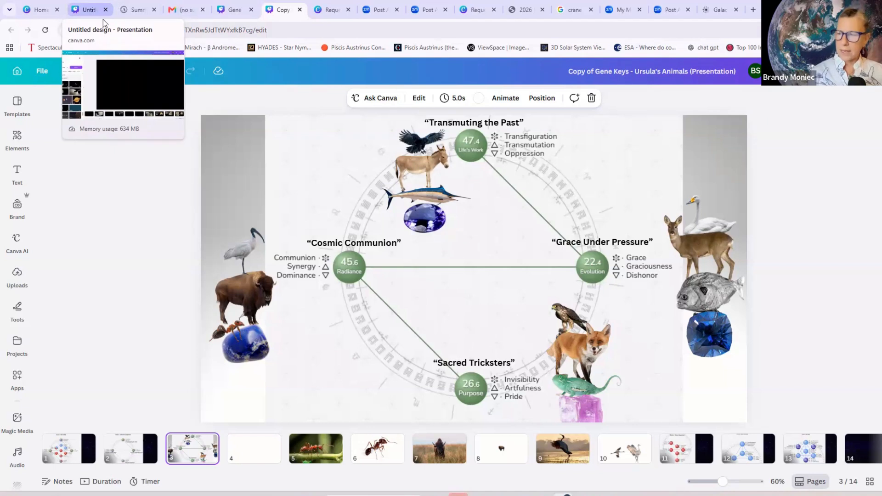
{"action": "left_click", "coordinate": [209, 442]}
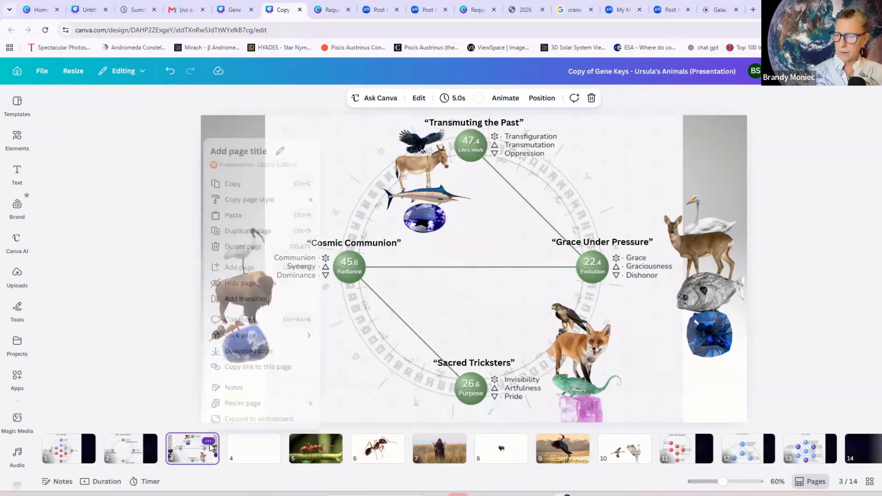
{"action": "left_click", "coordinate": [263, 229]}
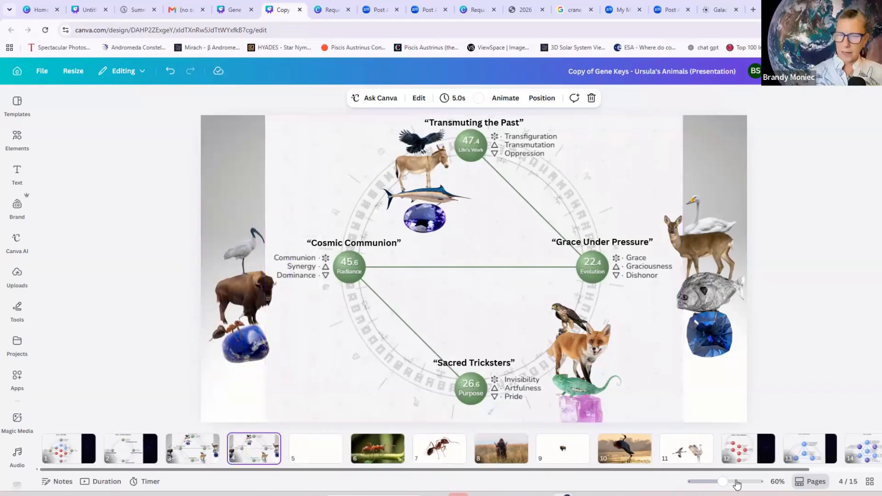
Step: On page 4, delete the "Transmuting the Past" title and the animal groups belonging to 47.4, 22.4 and 26.6
{"action": "left_click", "coordinate": [712, 482]}
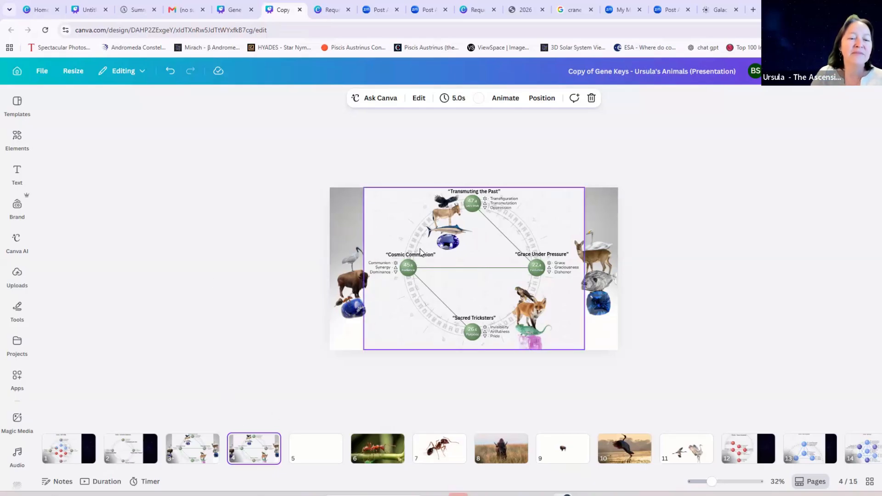
{"action": "left_click", "coordinate": [472, 191]}
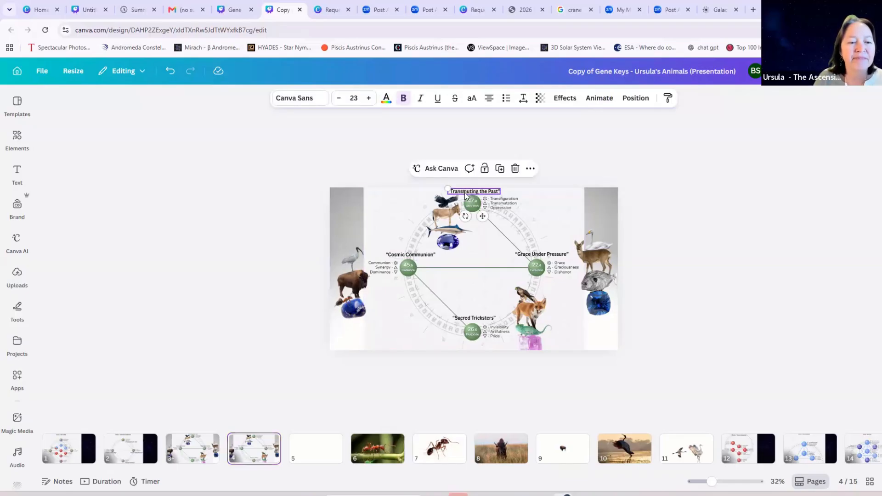
{"action": "key", "text": "Delete"}
{"action": "left_click", "coordinate": [457, 213]}
{"action": "key", "text": "Delete"}
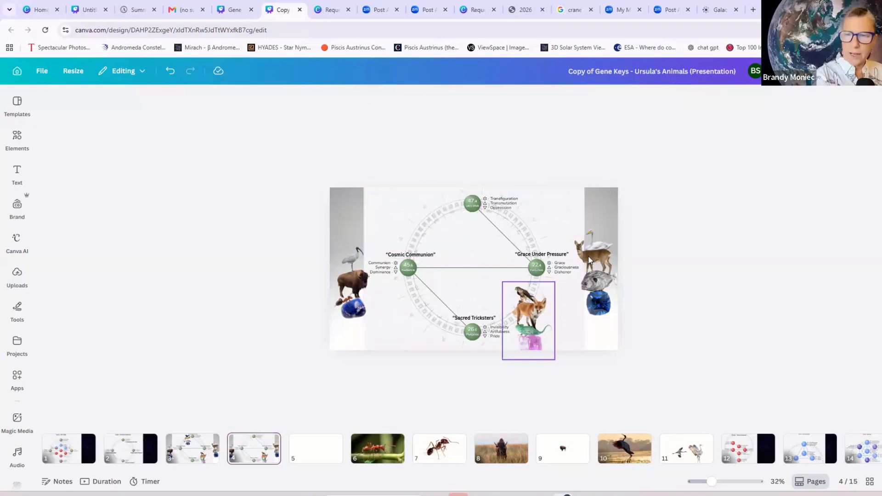
{"action": "left_click", "coordinate": [596, 266]}
{"action": "key", "text": "Delete"}
{"action": "left_click", "coordinate": [534, 321]}
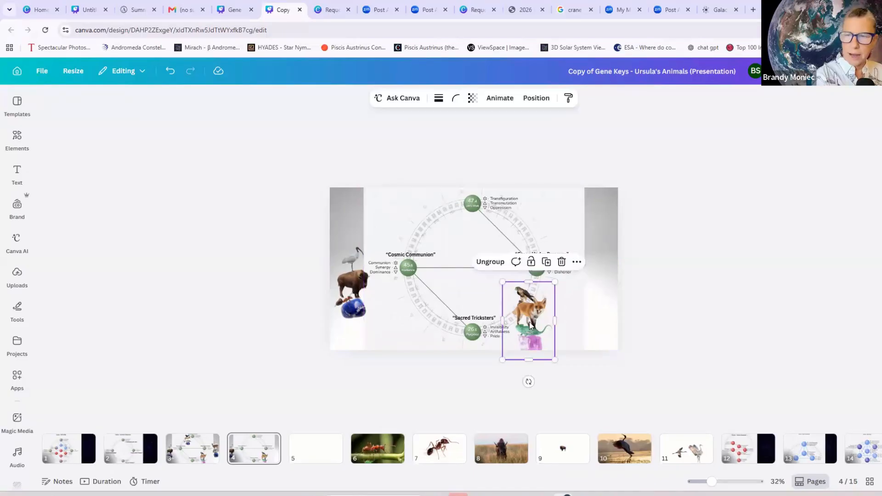
{"action": "key", "text": "Delete"}
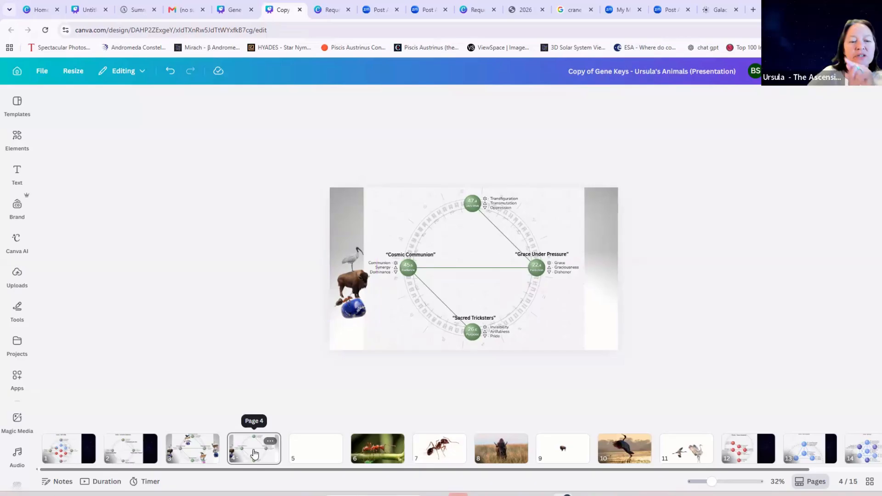
Step: Delete the "Sacred Tricksters" and "Grace Under Pressure" titles from the page 4 diagram
{"action": "left_click", "coordinate": [478, 322]}
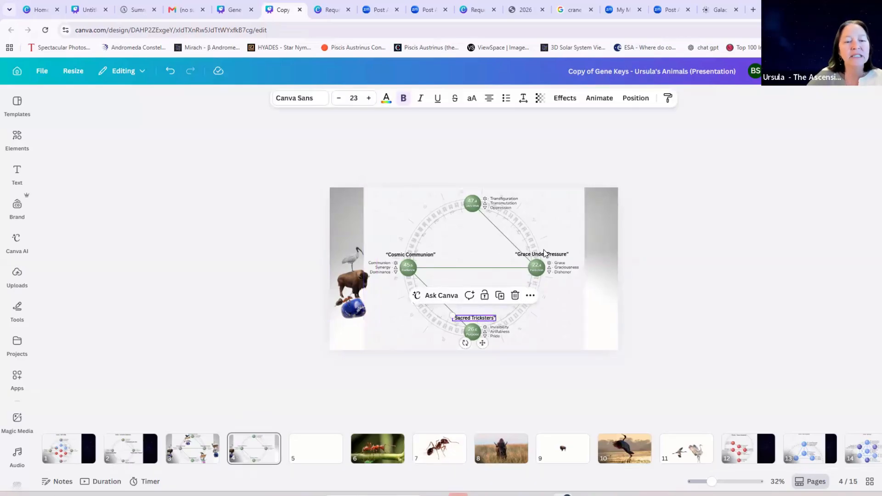
{"action": "key", "text": "Escape"}
{"action": "left_click", "coordinate": [544, 256]}
{"action": "key", "text": "Delete"}
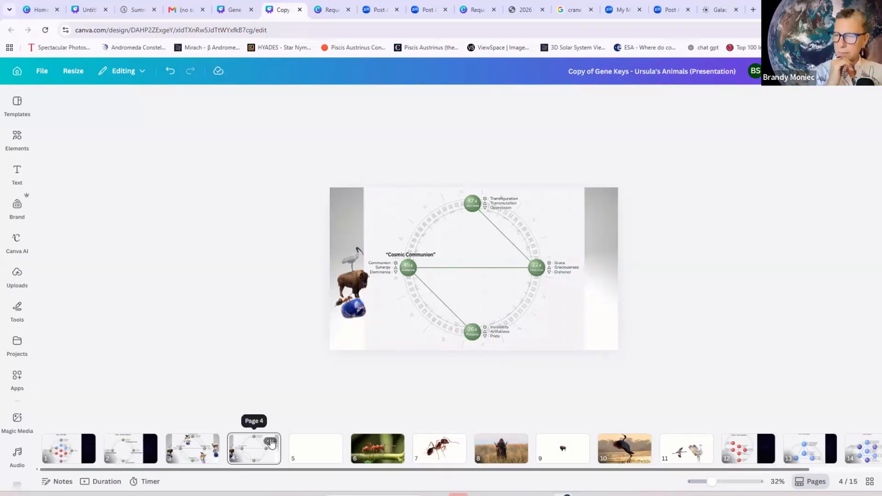
Step: Duplicate page 4, and delete the ibis, bison, ant and blue stone group from the original page 4
{"action": "right_click", "coordinate": [387, 198]}
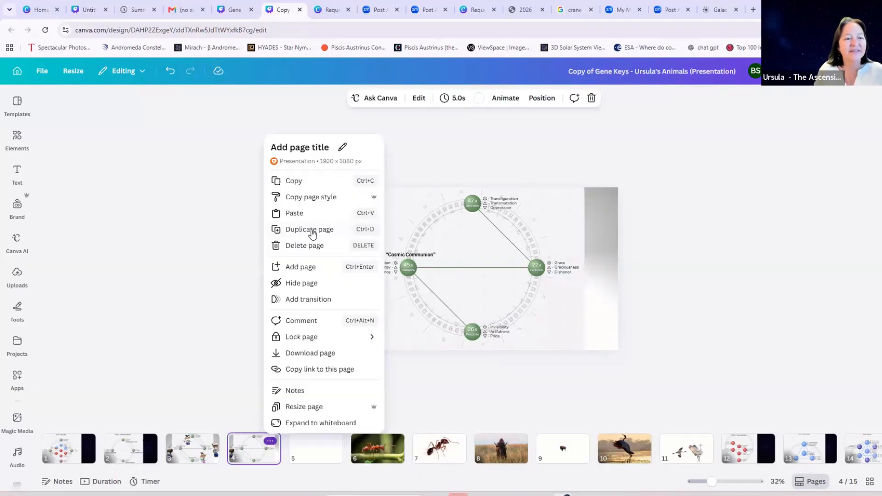
{"action": "left_click", "coordinate": [312, 233]}
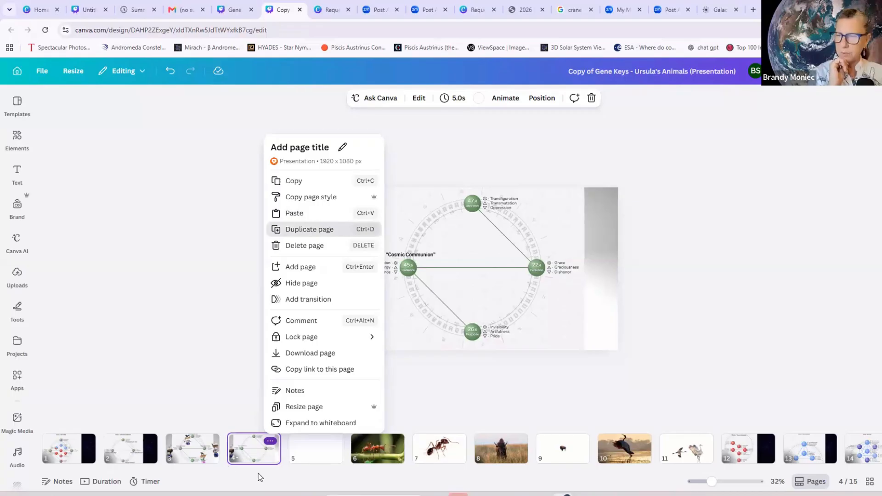
{"action": "left_click", "coordinate": [251, 456]}
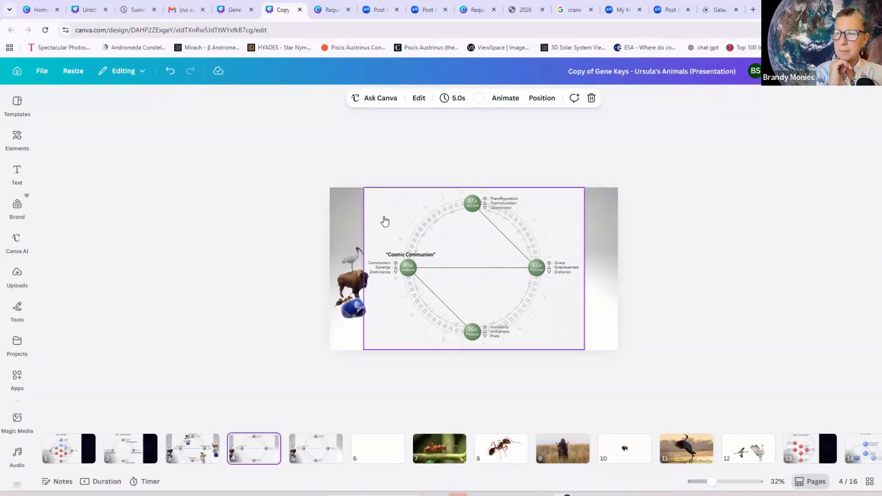
{"action": "left_click", "coordinate": [356, 264]}
{"action": "key", "text": "Delete"}
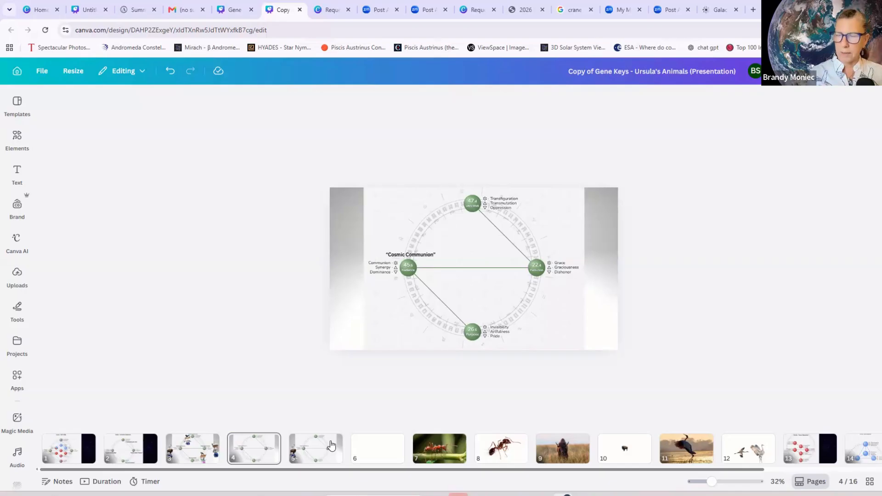
Step: Duplicate page 5, the "Cosmic Communion" diagram with its animal group
{"action": "left_click", "coordinate": [331, 445]}
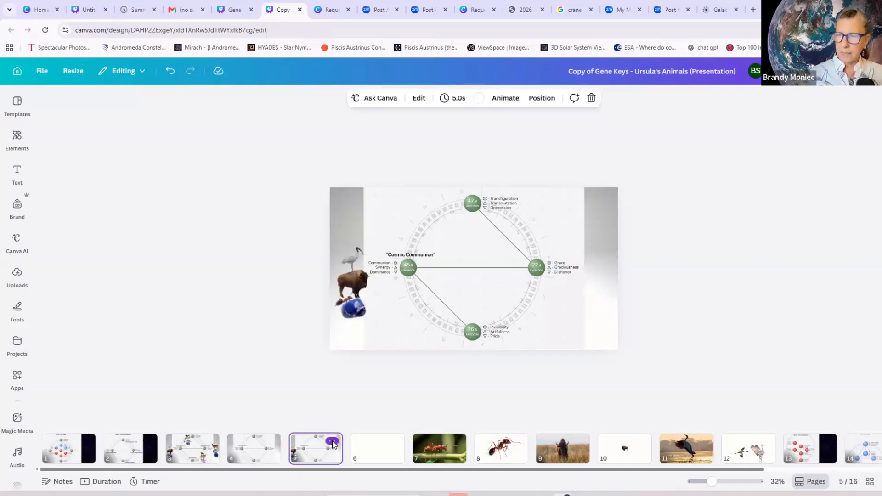
{"action": "right_click", "coordinate": [365, 301]}
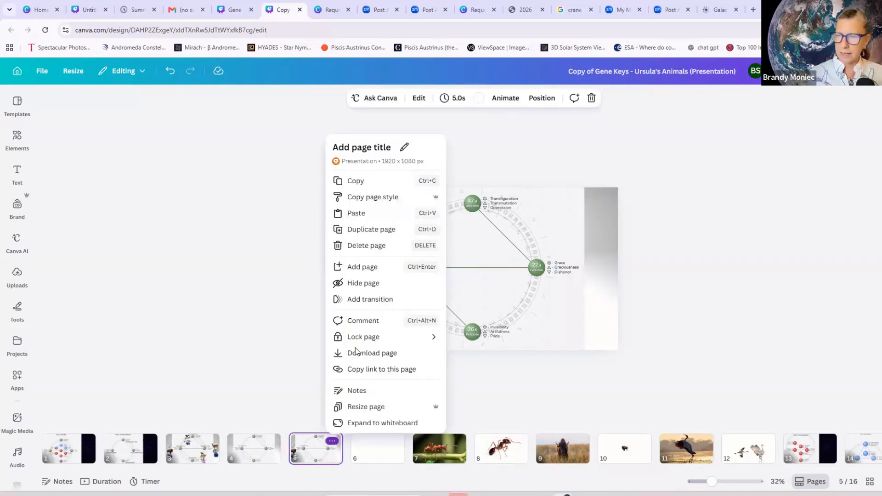
{"action": "left_click", "coordinate": [285, 281]}
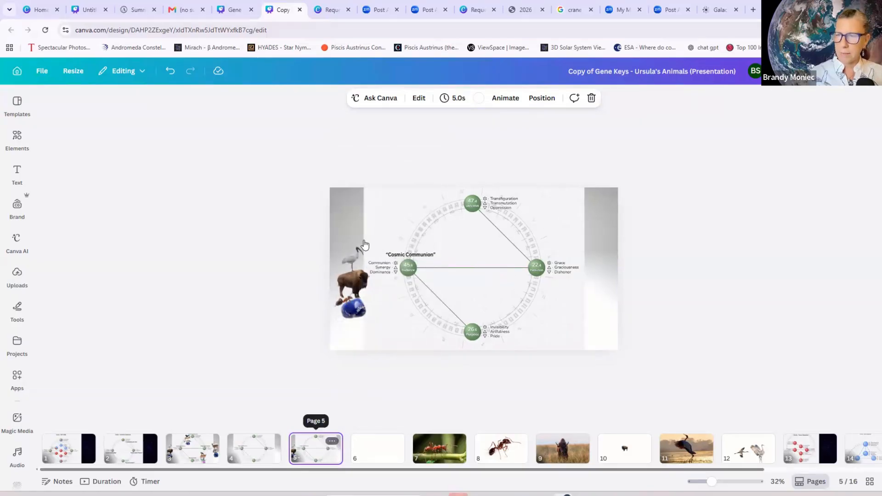
{"action": "right_click", "coordinate": [365, 244]}
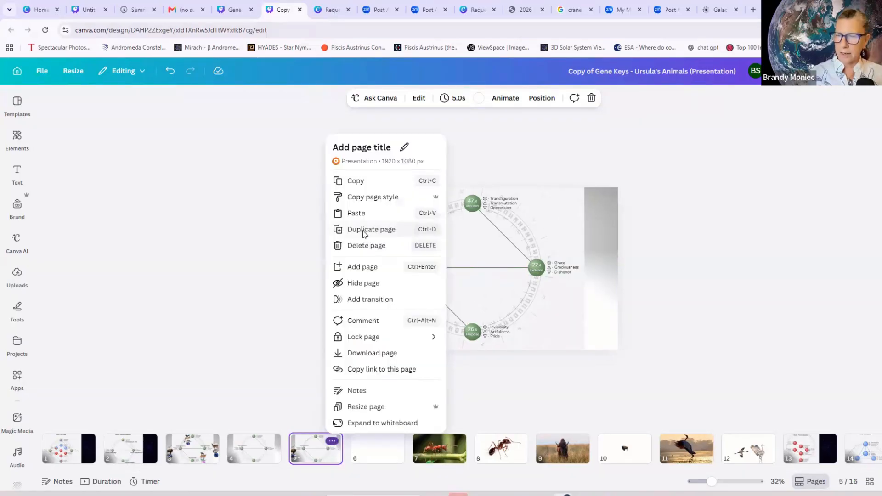
{"action": "left_click", "coordinate": [363, 232]}
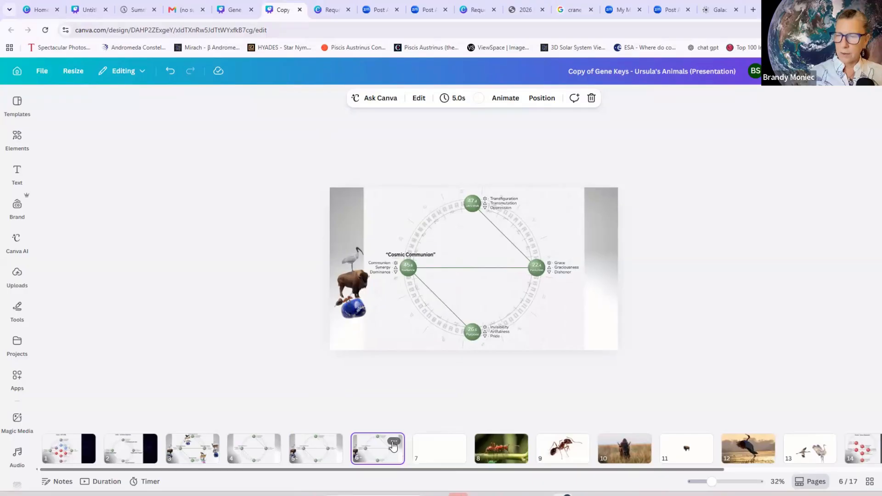
Step: Duplicate the "Cosmic Communion" diagram page with its animal group twice more, from pages 6 and 7
{"action": "left_click", "coordinate": [393, 442]}
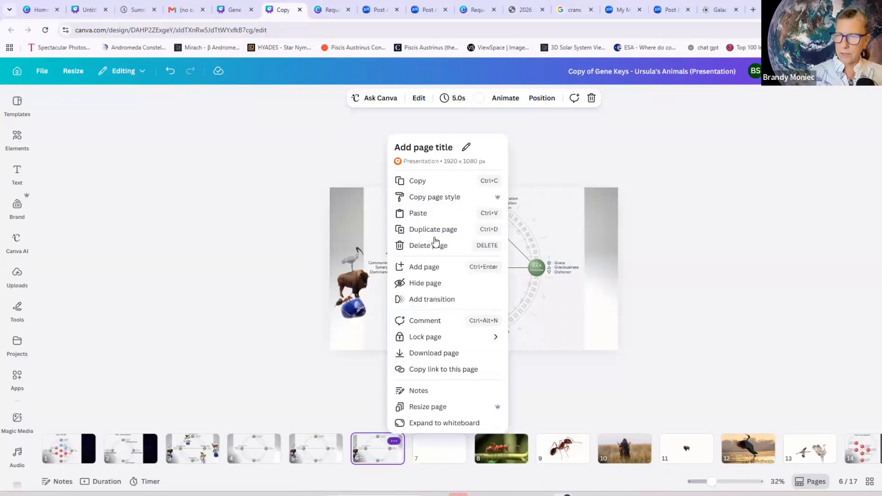
{"action": "key", "text": "ctrl+d"}
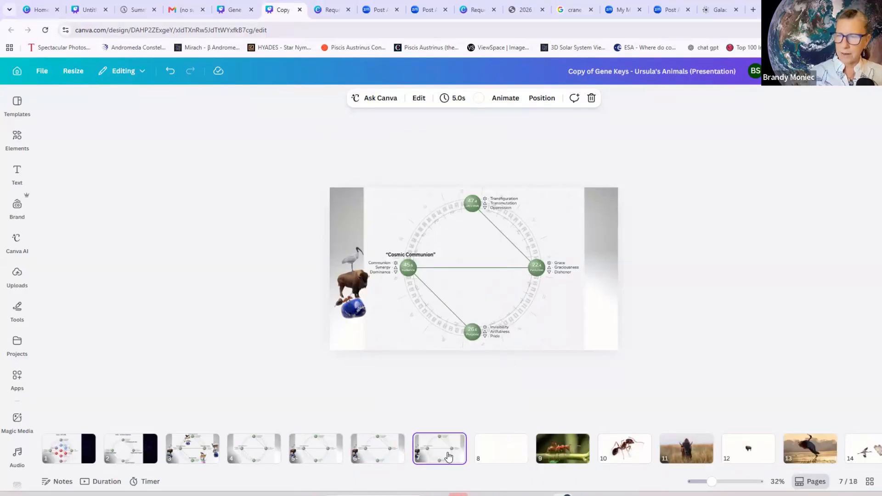
{"action": "left_click", "coordinate": [455, 442]}
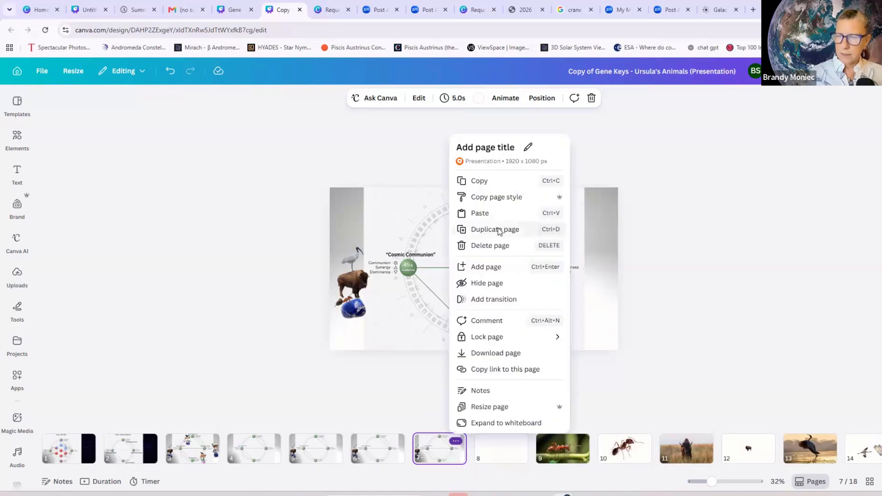
{"action": "left_click", "coordinate": [499, 230]}
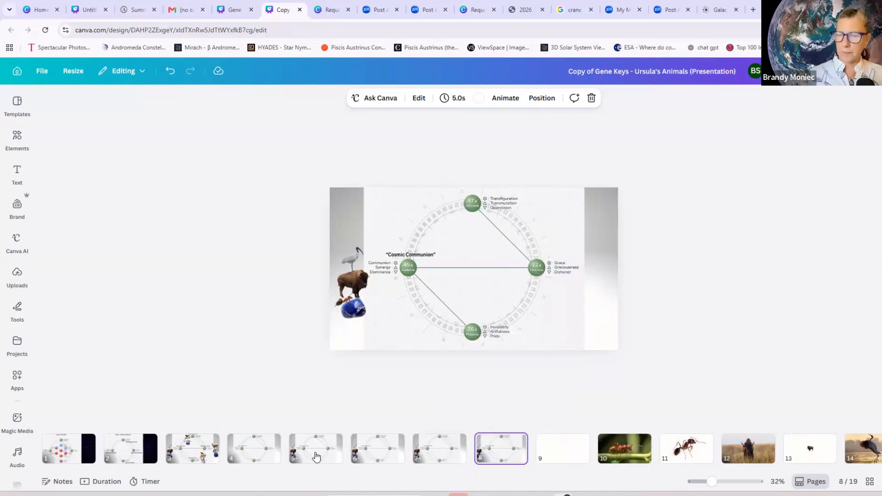
Step: Ungroup the ibis, bison, ant and blue stone on page 5
{"action": "left_click", "coordinate": [260, 449]}
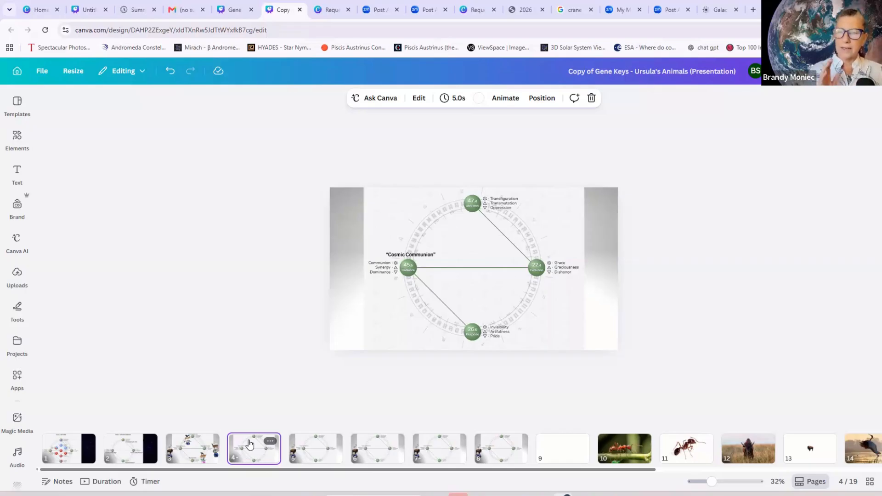
{"action": "left_click", "coordinate": [324, 454]}
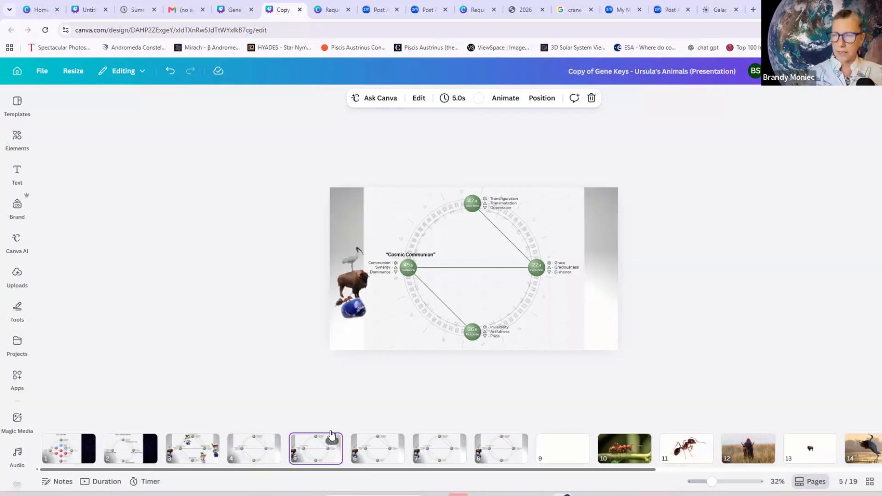
{"action": "left_click", "coordinate": [363, 275]}
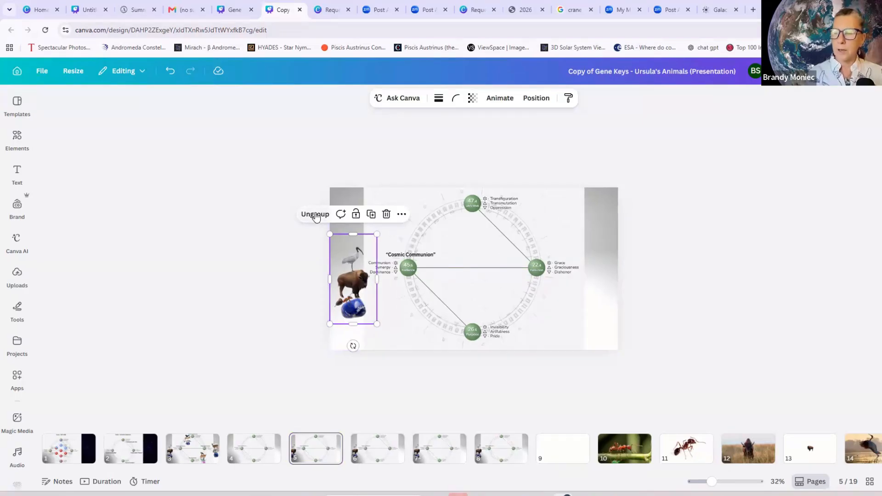
{"action": "left_click", "coordinate": [316, 217]}
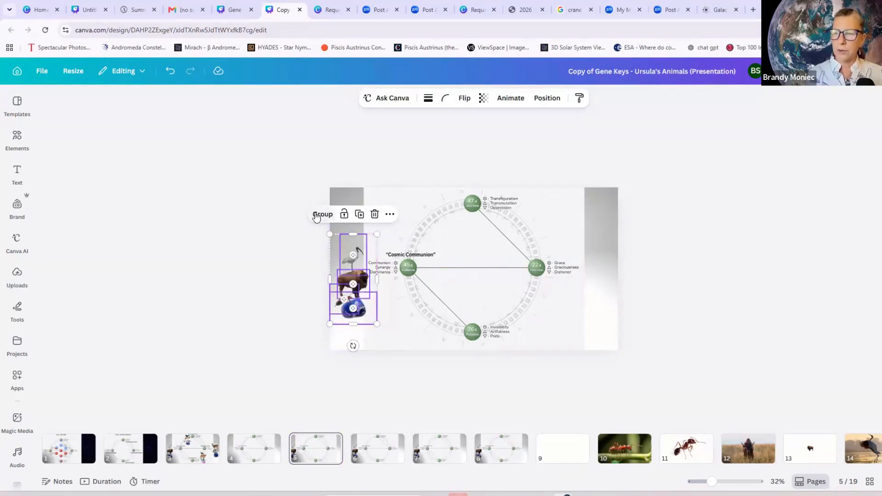
{"action": "left_click", "coordinate": [287, 291]}
Step: Delete the ibis, bison and ant from page 5, keeping only the blue stone beside the diagram
{"action": "left_click", "coordinate": [360, 250]}
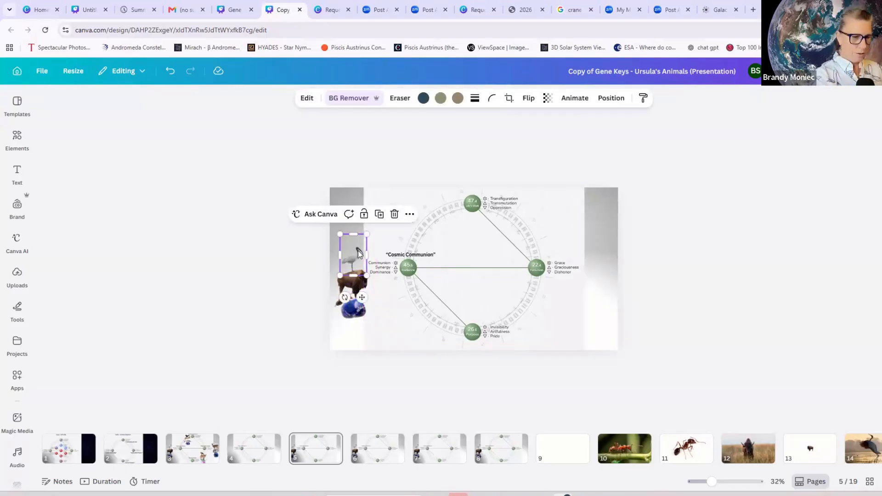
{"action": "key", "text": "Delete"}
{"action": "left_click", "coordinate": [344, 278]}
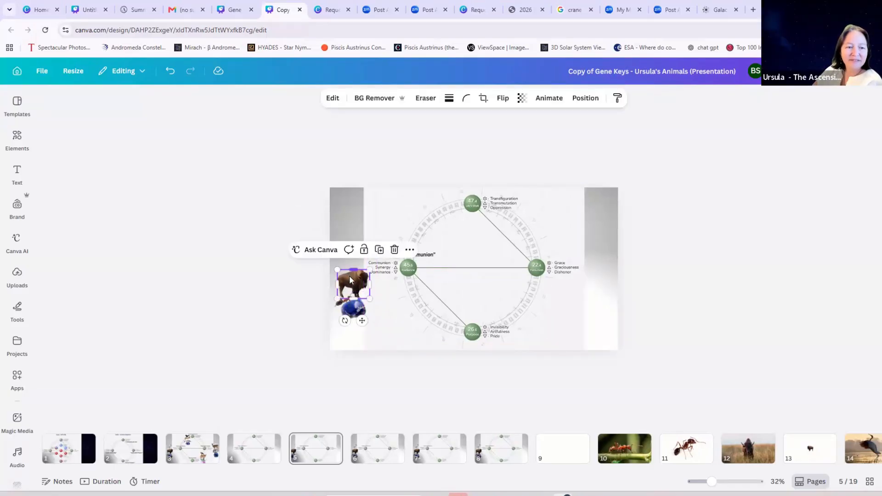
{"action": "key", "text": "Delete"}
{"action": "left_click", "coordinate": [344, 298]}
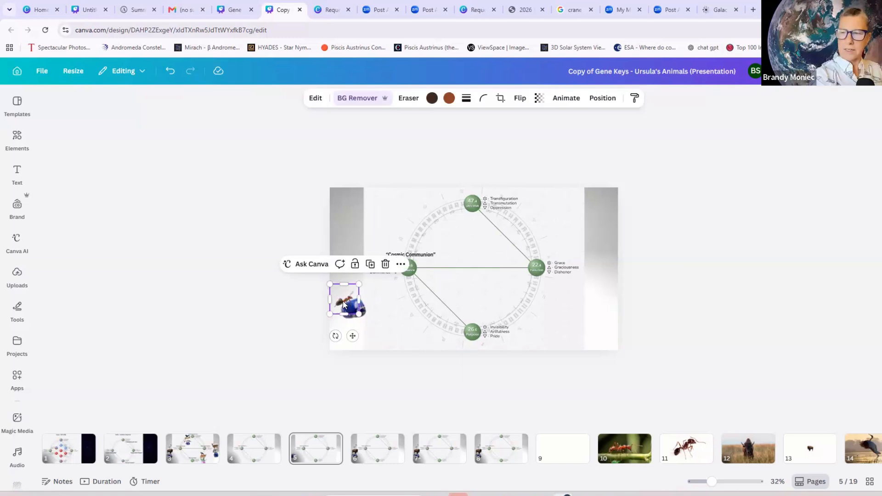
{"action": "key", "text": "Delete"}
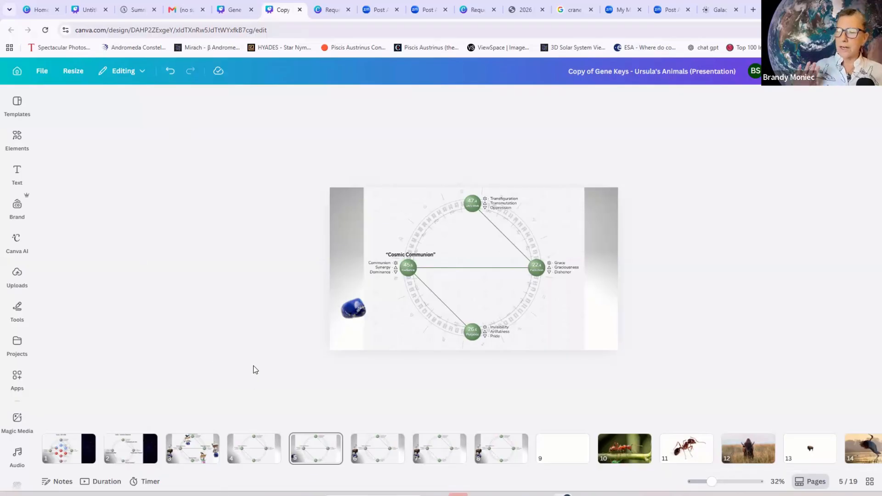
Step: Compare page 4 without animals to page 5 with the blue stone
{"action": "left_click", "coordinate": [258, 454]}
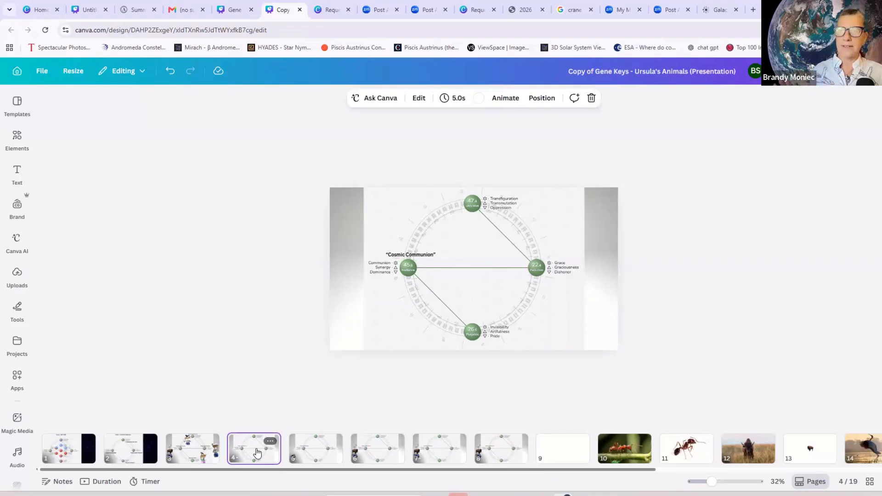
{"action": "left_click", "coordinate": [307, 455]}
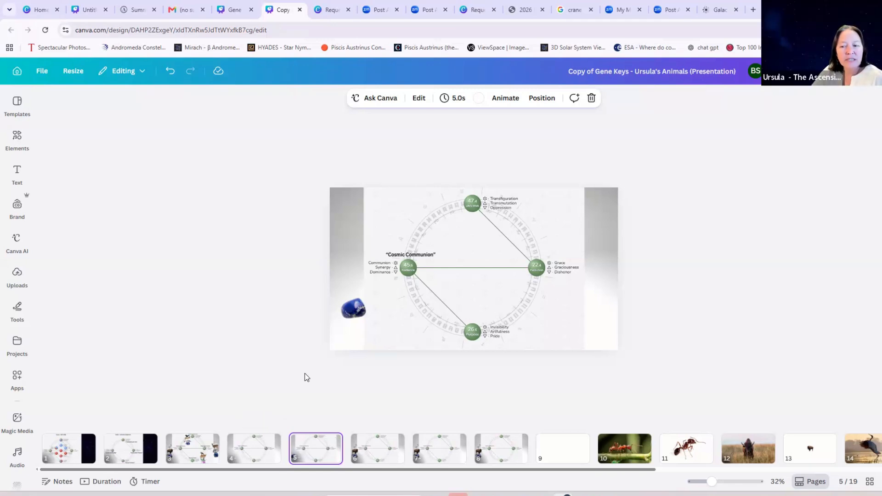
{"action": "left_click", "coordinate": [363, 315]}
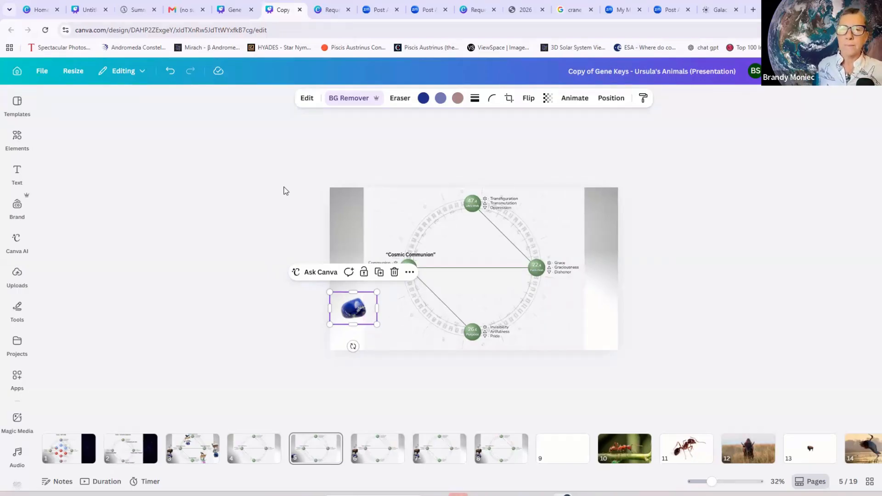
{"action": "left_click", "coordinate": [182, 233]}
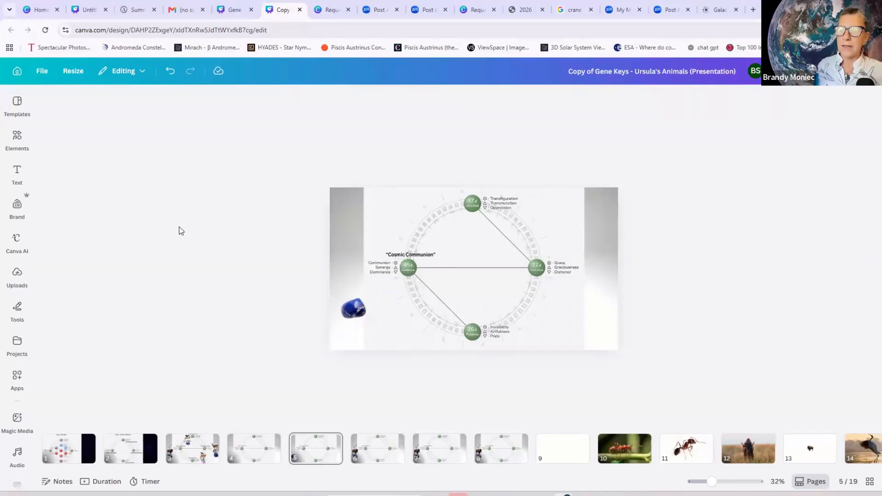
Step: Open the animation options for the blue stone on page 5
{"action": "left_click", "coordinate": [354, 307]}
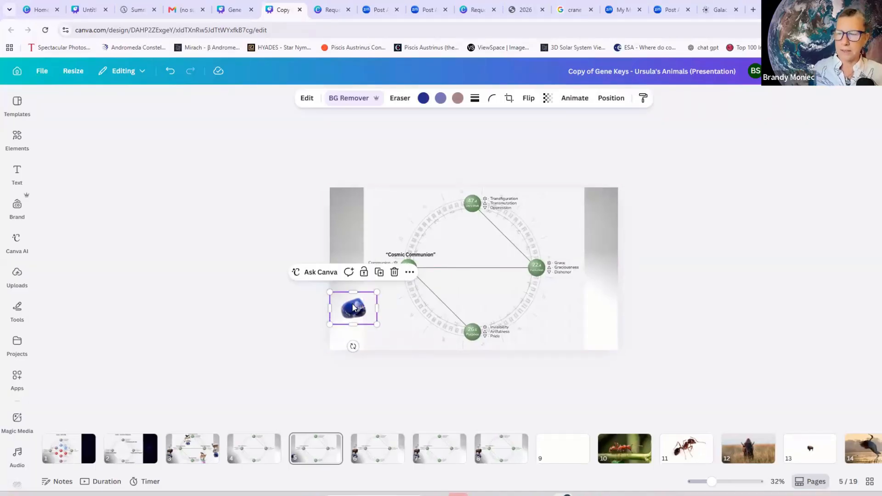
{"action": "left_click", "coordinate": [574, 98]}
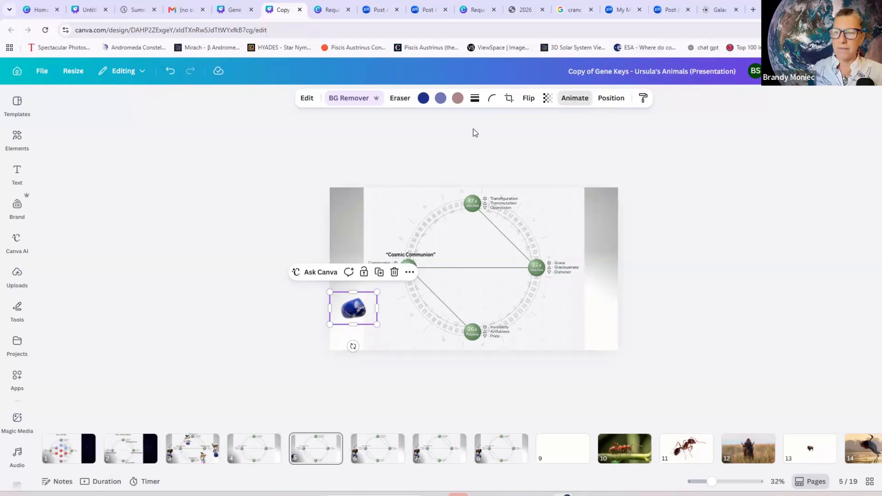
{"action": "left_click", "coordinate": [354, 306]}
{"action": "left_click", "coordinate": [342, 310]}
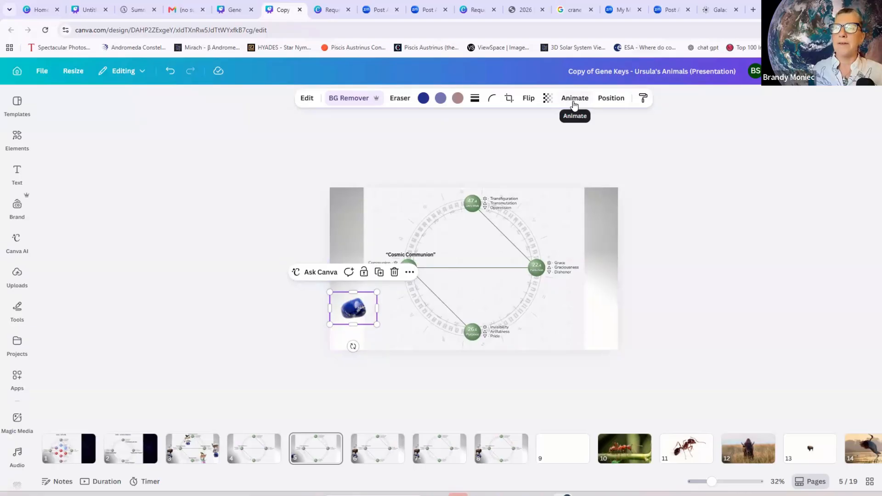
{"action": "left_click", "coordinate": [574, 99]}
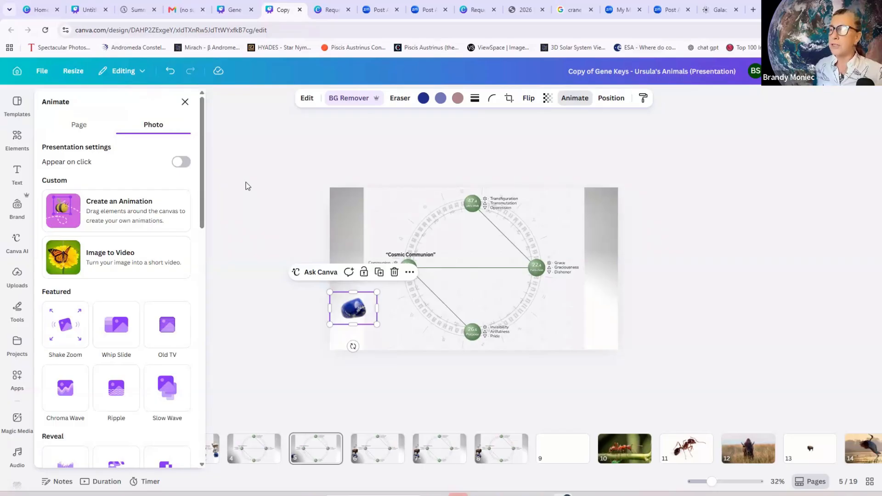
Step: Look through the photo animation styles and apply Breathe to the blue stone
{"action": "scroll", "coordinate": [94, 280], "scroll_direction": "down", "scroll_amount": 1}
{"action": "scroll", "coordinate": [102, 255], "scroll_direction": "down", "scroll_amount": 2}
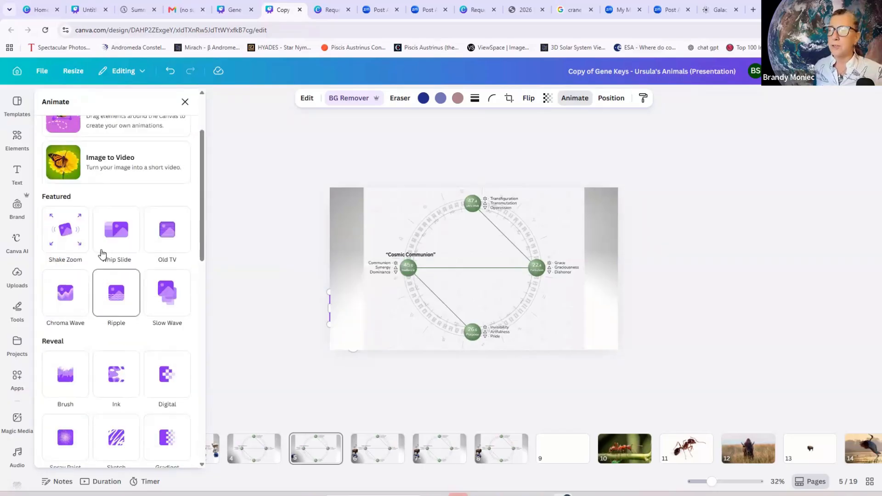
{"action": "left_click", "coordinate": [63, 223]}
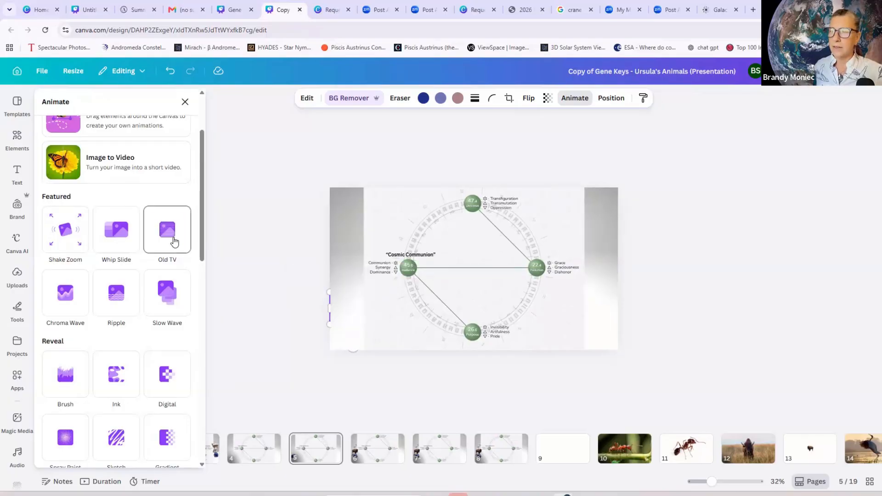
{"action": "scroll", "coordinate": [109, 281], "scroll_direction": "down", "scroll_amount": 4}
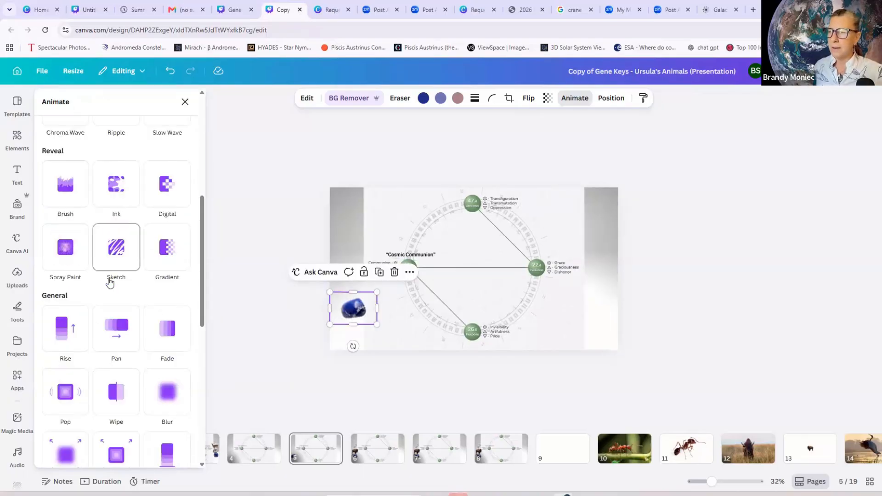
{"action": "scroll", "coordinate": [109, 280], "scroll_direction": "down", "scroll_amount": 3}
{"action": "scroll", "coordinate": [109, 273], "scroll_direction": "down", "scroll_amount": 1}
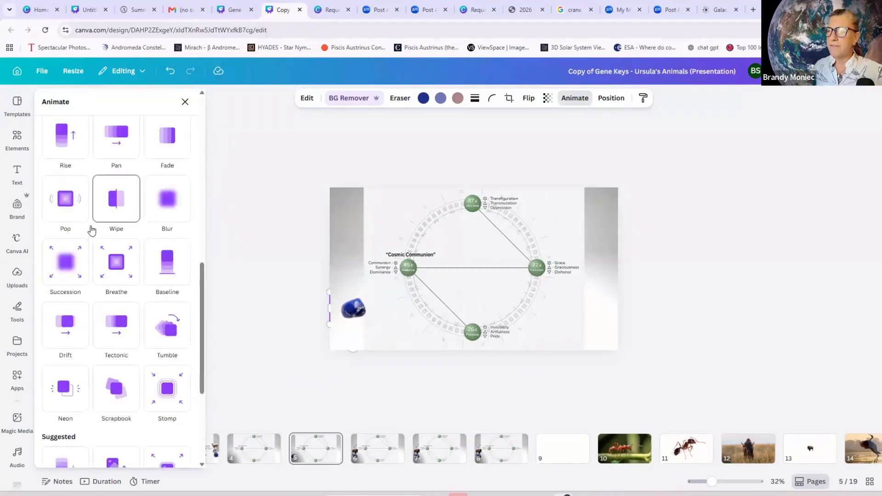
{"action": "scroll", "coordinate": [69, 222], "scroll_direction": "down", "scroll_amount": 1}
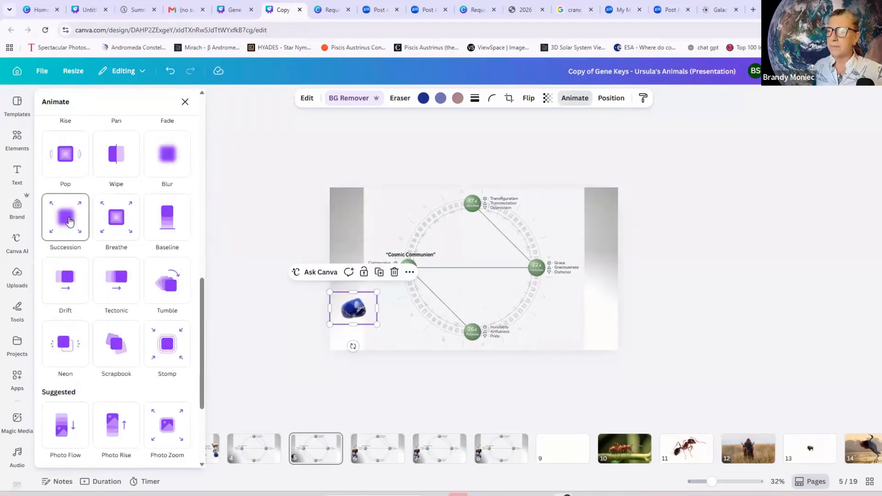
{"action": "left_click", "coordinate": [117, 224]}
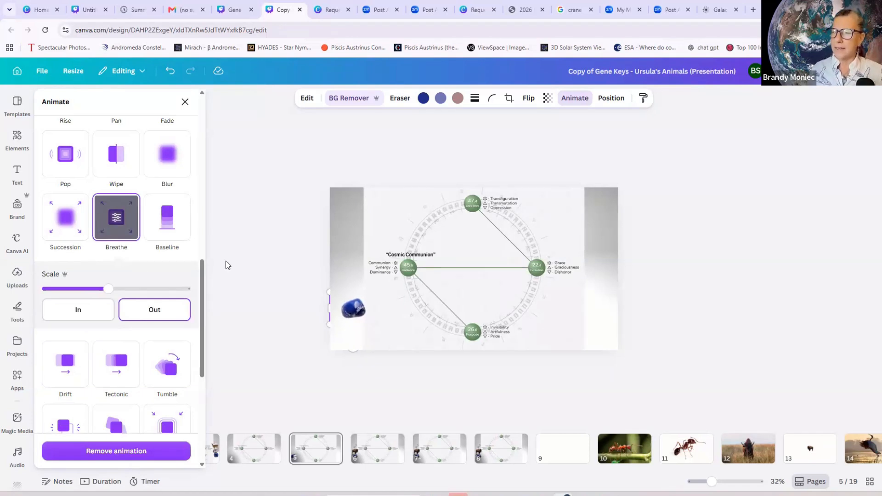
Step: Set the Breathe animation's scale to maximum and try its In direction before choosing Out
{"action": "left_click_drag", "start_coordinate": [109, 288], "coordinate": [186, 289]}
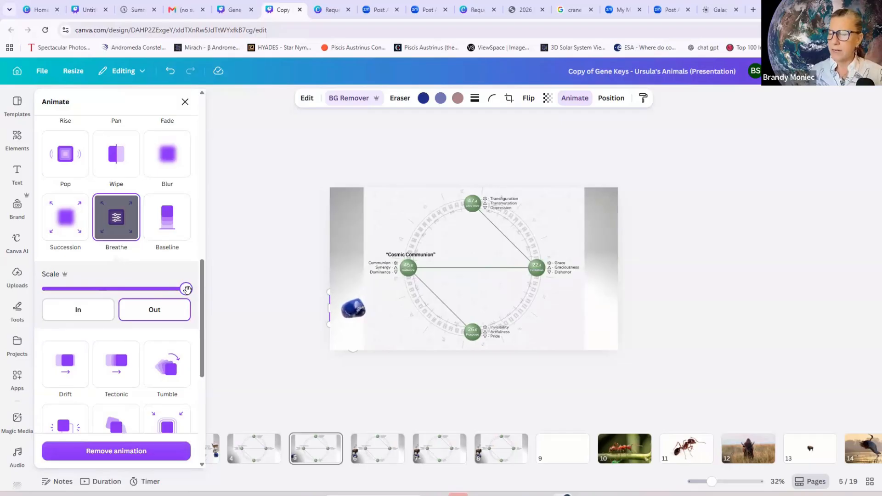
{"action": "left_click_drag", "start_coordinate": [186, 289], "coordinate": [161, 288]}
{"action": "left_click", "coordinate": [45, 288]}
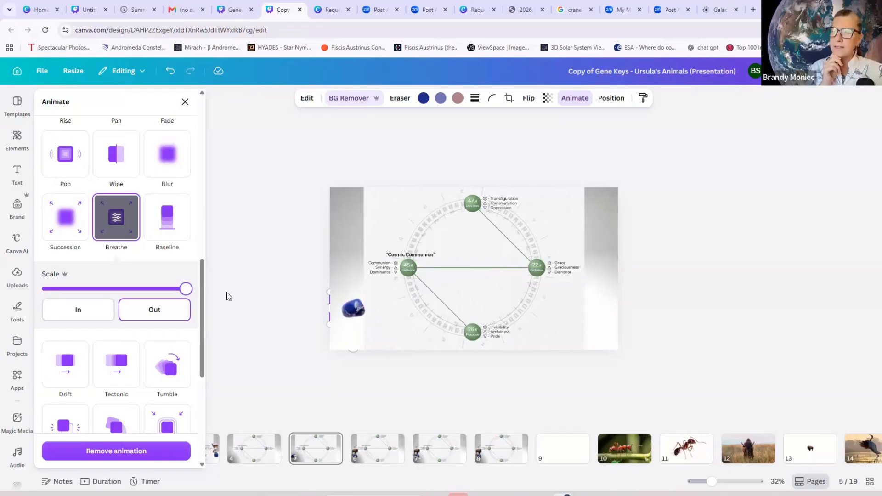
{"action": "left_click", "coordinate": [90, 315]}
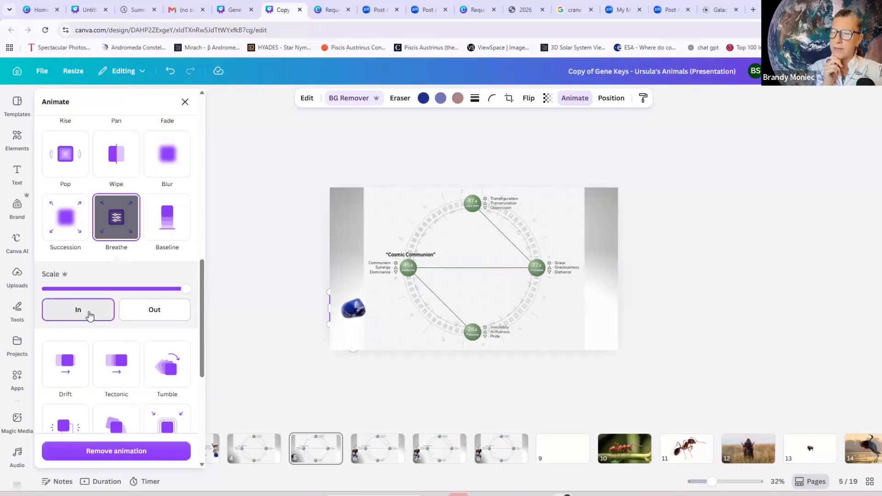
{"action": "left_click", "coordinate": [150, 316]}
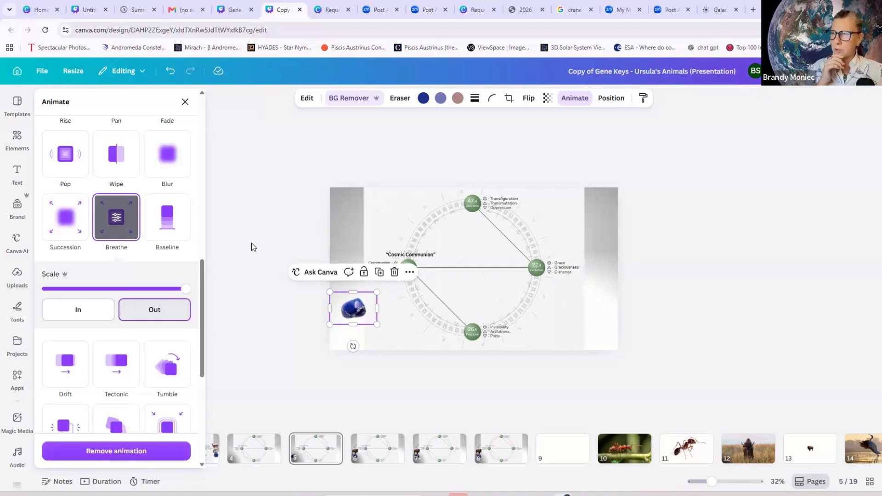
Step: Apply the Succession animation to the blue stone for both enter and exit, with minimum speed and maximum intensity
{"action": "left_click", "coordinate": [63, 223]}
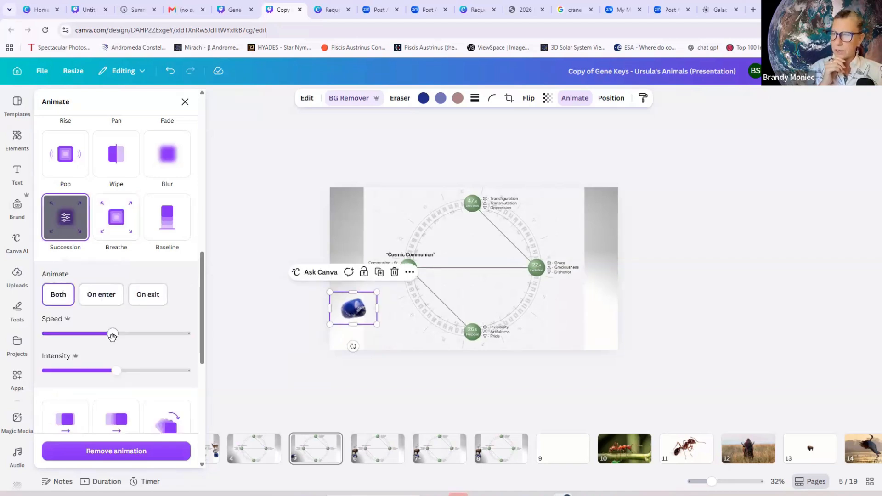
{"action": "left_click", "coordinate": [181, 335]}
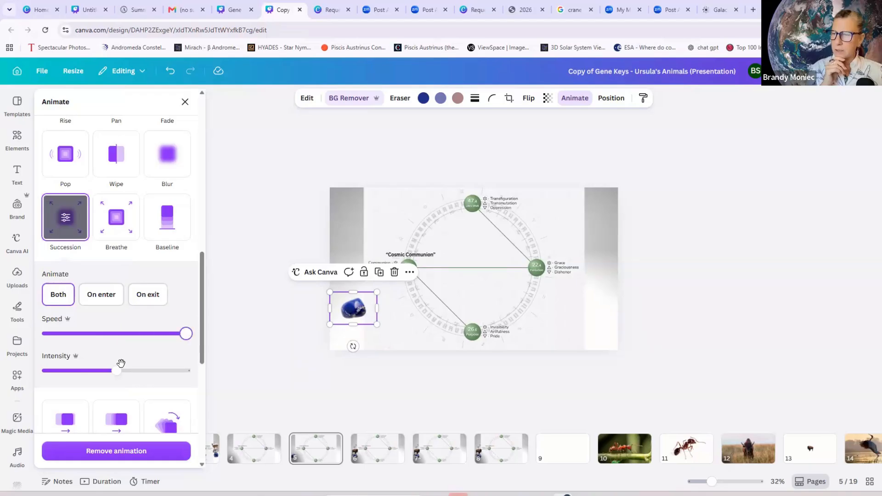
{"action": "left_click_drag", "start_coordinate": [117, 370], "coordinate": [220, 382]}
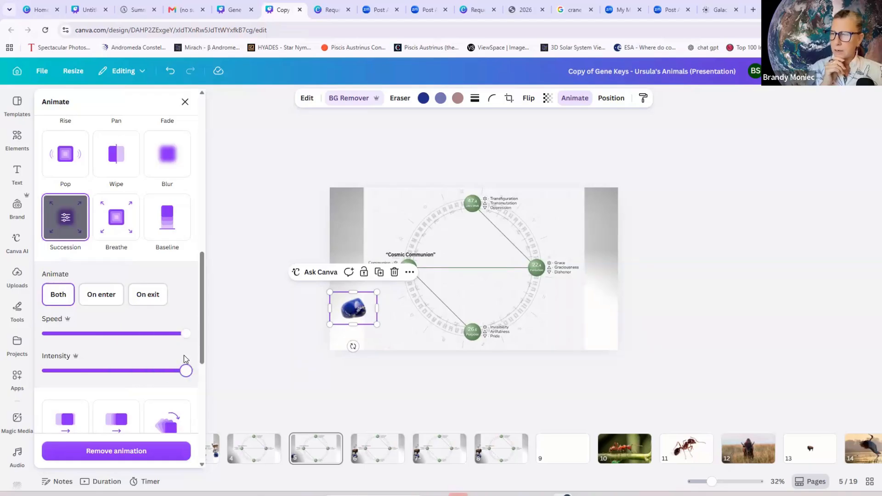
{"action": "left_click_drag", "start_coordinate": [182, 335], "coordinate": [28, 348]}
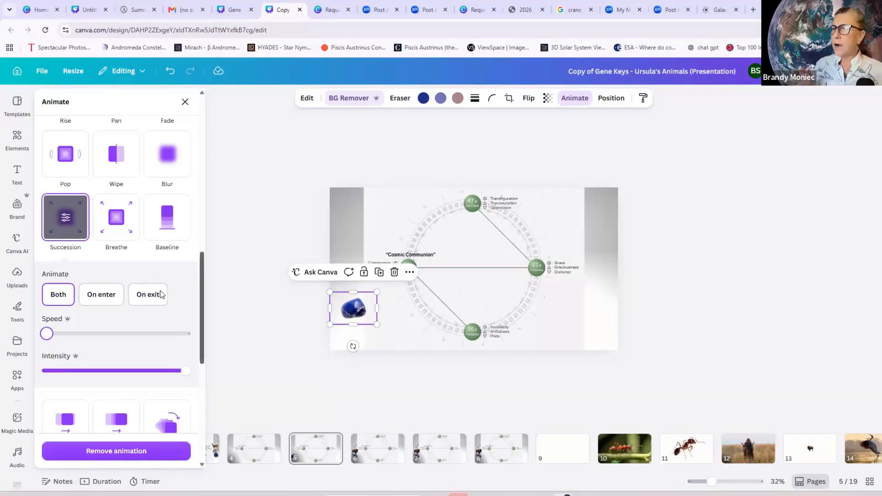
{"action": "scroll", "coordinate": [153, 305], "scroll_direction": "down", "scroll_amount": 3}
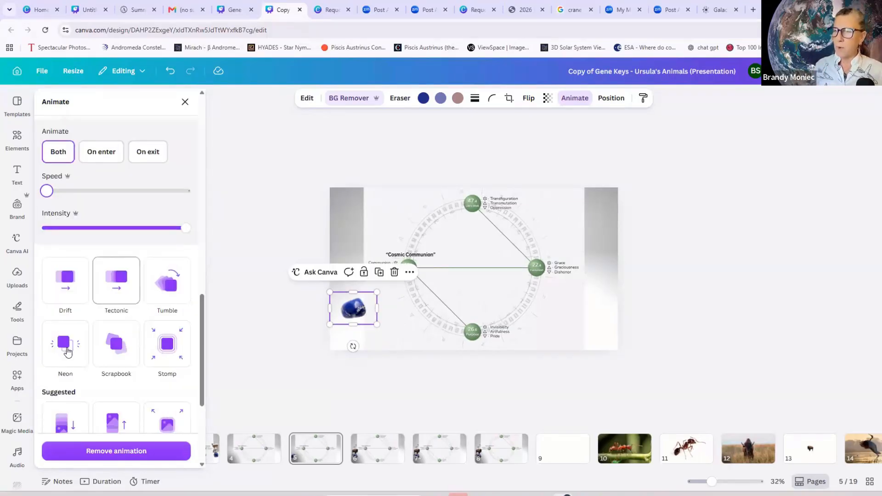
Step: Look through the animation styles and apply Stomp to the blue stone
{"action": "scroll", "coordinate": [148, 282], "scroll_direction": "down", "scroll_amount": 3}
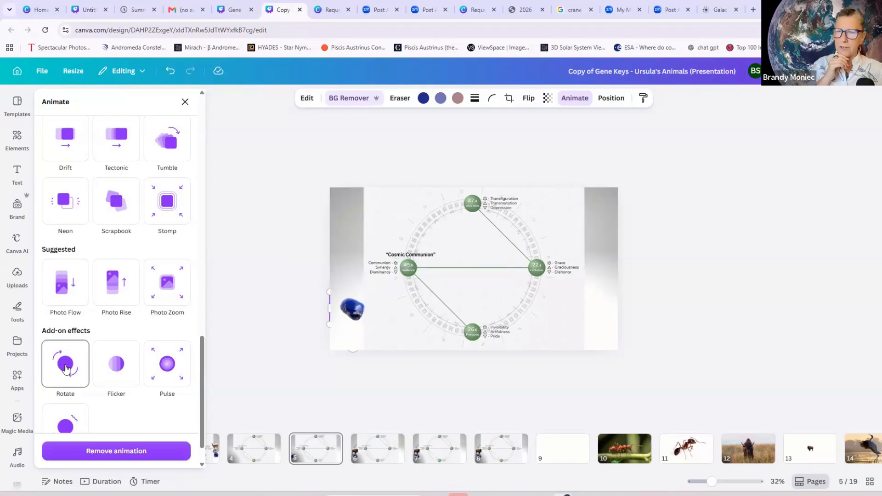
{"action": "left_click", "coordinate": [88, 308]}
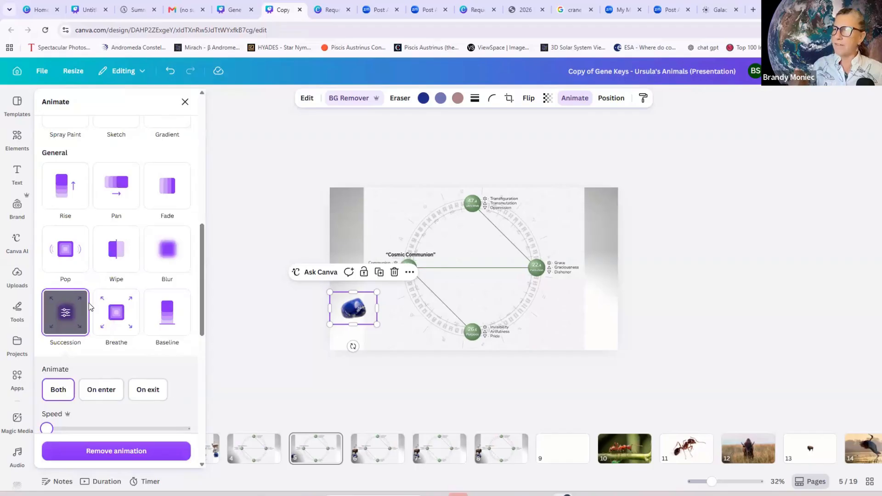
{"action": "scroll", "coordinate": [89, 302], "scroll_direction": "up", "scroll_amount": 2}
{"action": "scroll", "coordinate": [89, 303], "scroll_direction": "up", "scroll_amount": 3}
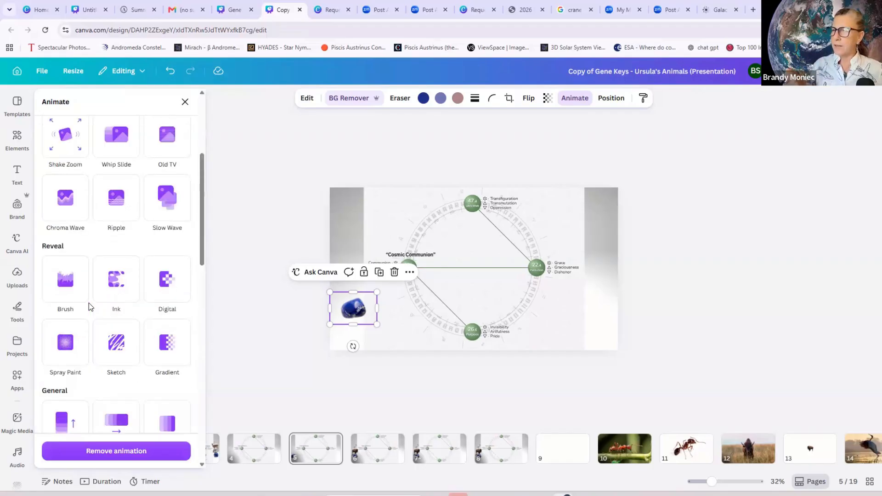
{"action": "scroll", "coordinate": [90, 302], "scroll_direction": "up", "scroll_amount": 1}
{"action": "left_click", "coordinate": [108, 266]}
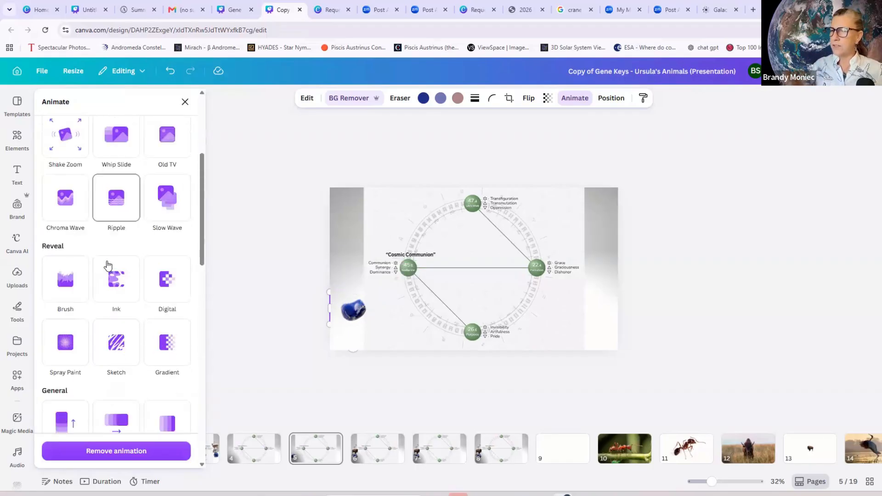
{"action": "left_click", "coordinate": [108, 266]}
{"action": "scroll", "coordinate": [82, 332], "scroll_direction": "down", "scroll_amount": 1}
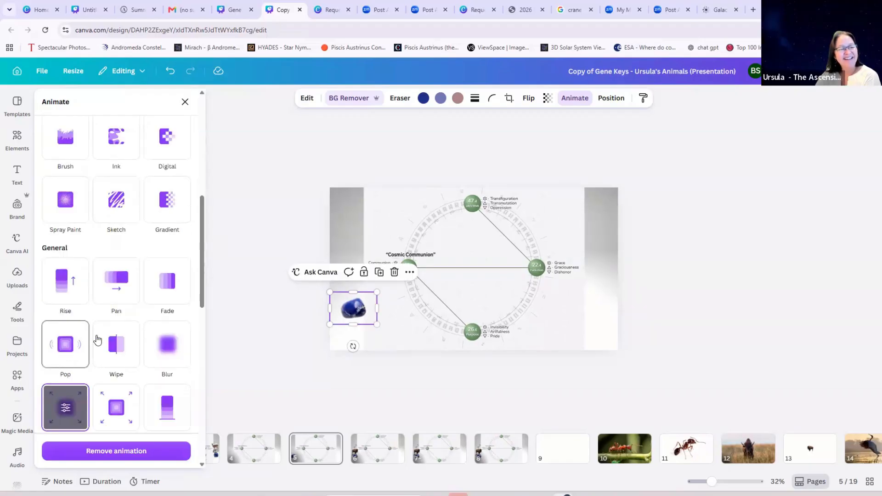
{"action": "scroll", "coordinate": [97, 339], "scroll_direction": "down", "scroll_amount": 2}
{"action": "scroll", "coordinate": [96, 339], "scroll_direction": "down", "scroll_amount": 5}
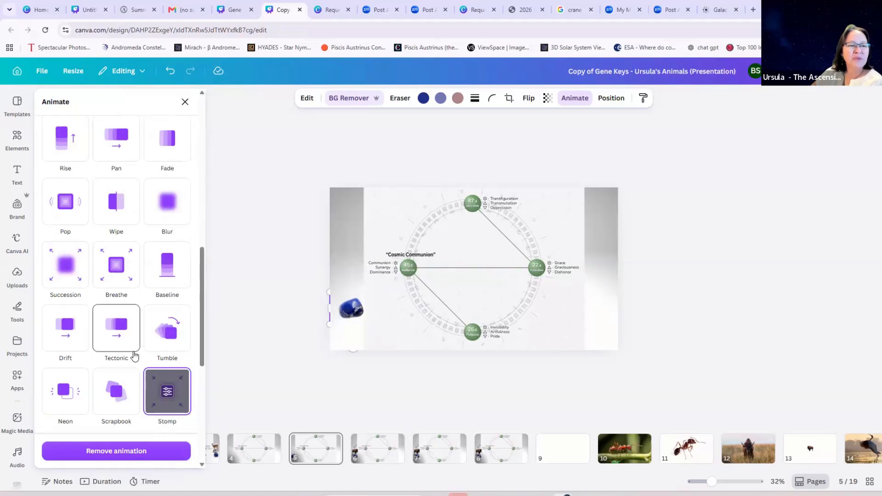
Step: Try moving and enlarging the blue stone on page 5, and undo the changes
{"action": "left_click", "coordinate": [365, 307]}
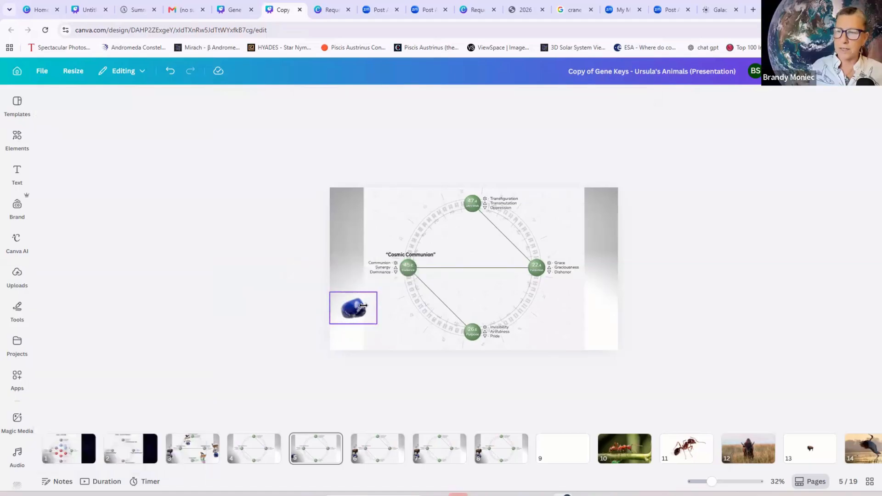
{"action": "left_click_drag", "start_coordinate": [400, 270], "coordinate": [367, 319]}
{"action": "key", "text": "ctrl+z"}
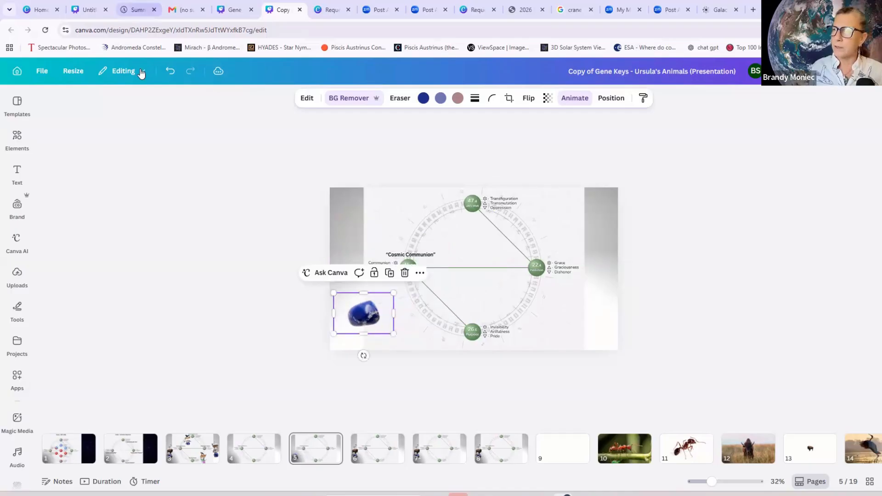
{"action": "left_click", "coordinate": [168, 73]}
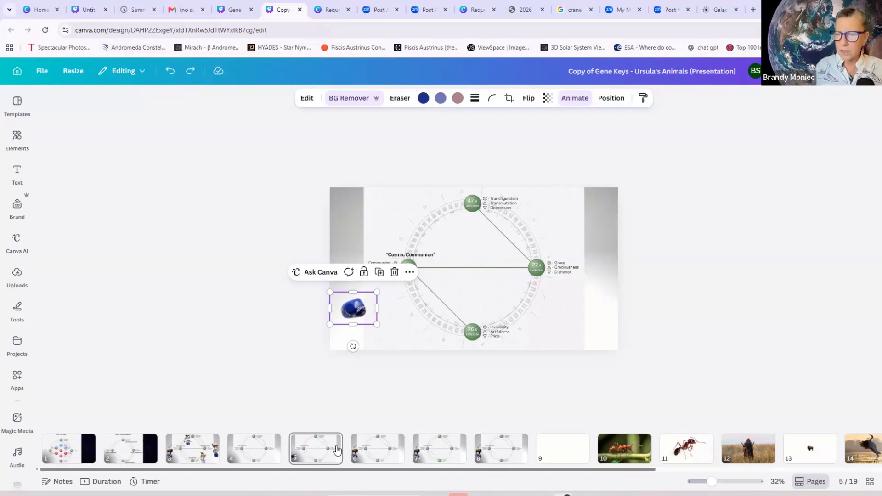
Step: Insert a blank page between page 4 and the "Cosmic Communion" page with the blue stone
{"action": "mouse_move", "coordinate": [348, 454]}
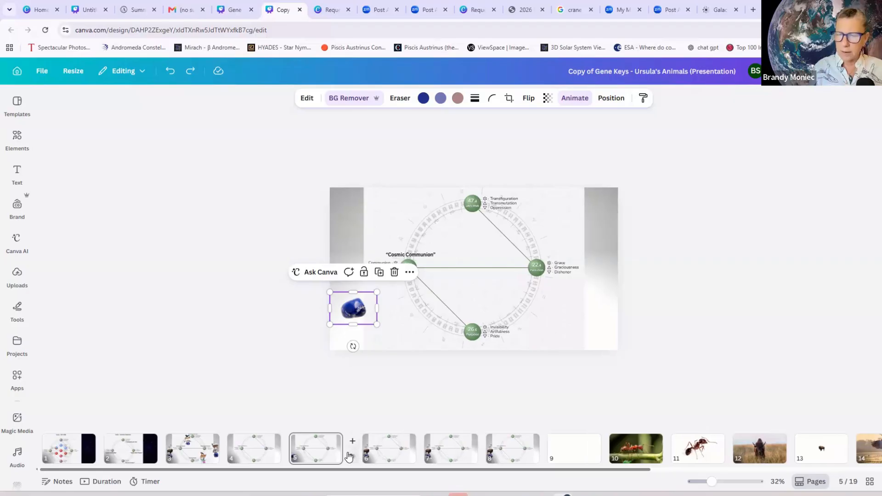
{"action": "left_click", "coordinate": [290, 444]}
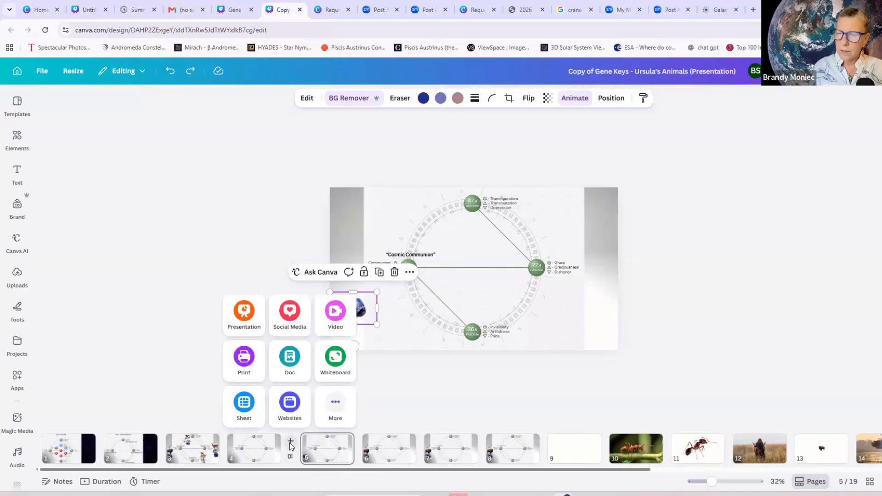
{"action": "left_click", "coordinate": [290, 442]}
Step: Search the elements for "lapis lazuli" and show all photo results
{"action": "left_click", "coordinate": [16, 144]}
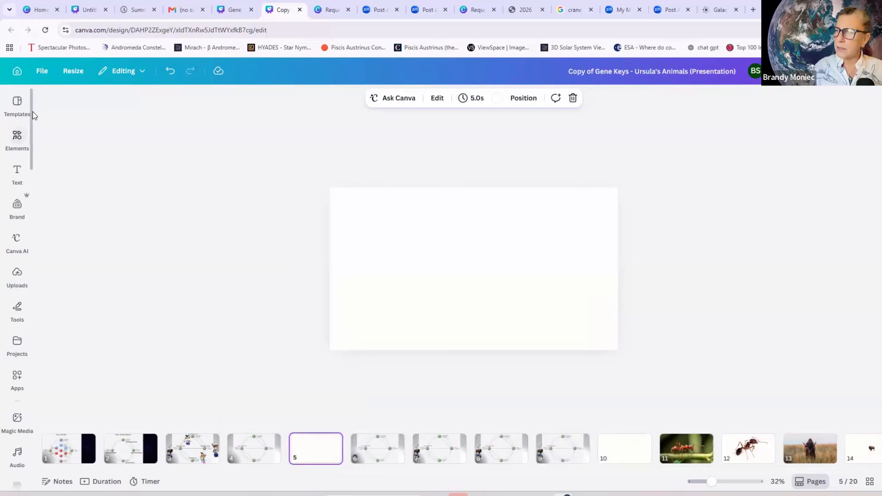
{"action": "left_click", "coordinate": [46, 100]}
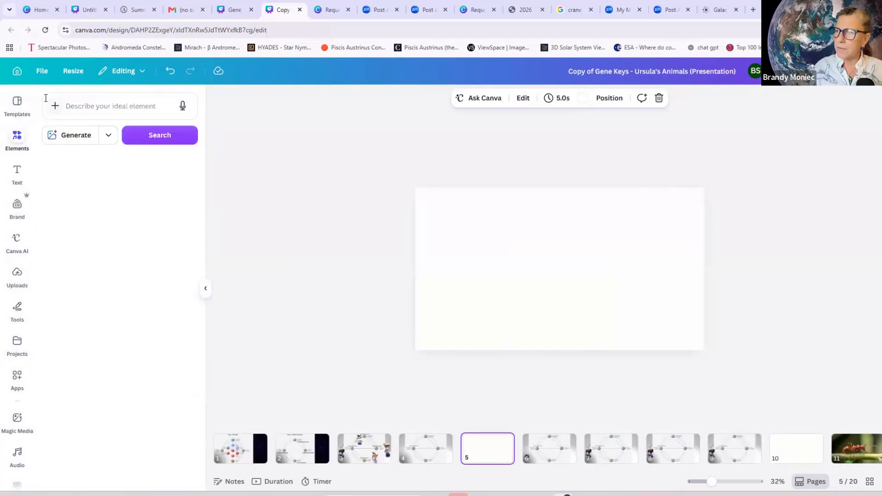
{"action": "left_click", "coordinate": [84, 106]}
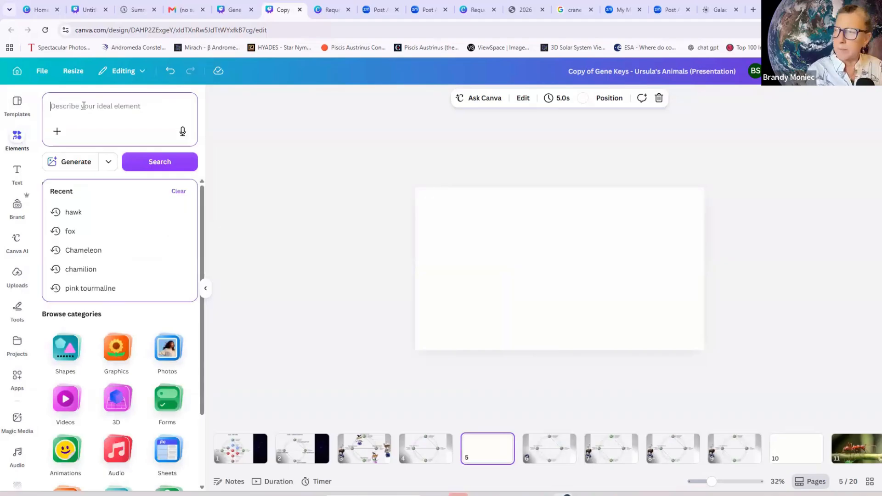
{"action": "type", "text": "lapis l"}
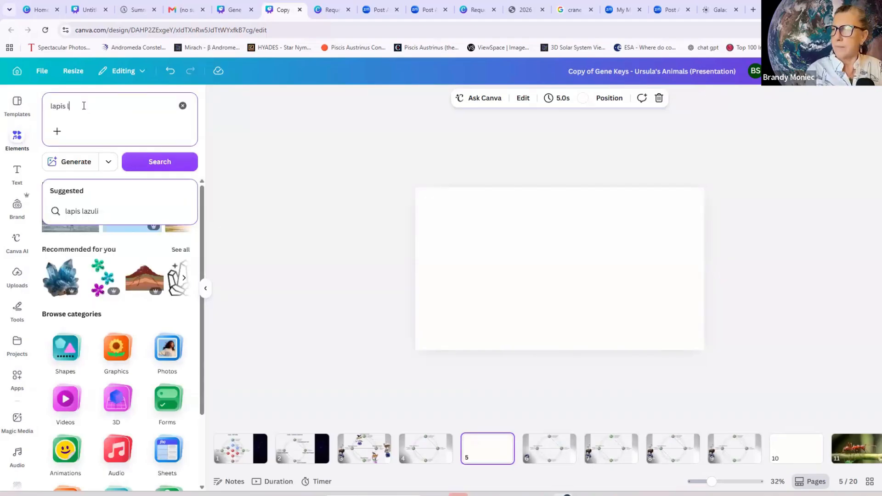
{"action": "type", "text": "azuli"}
{"action": "key", "text": "Return"}
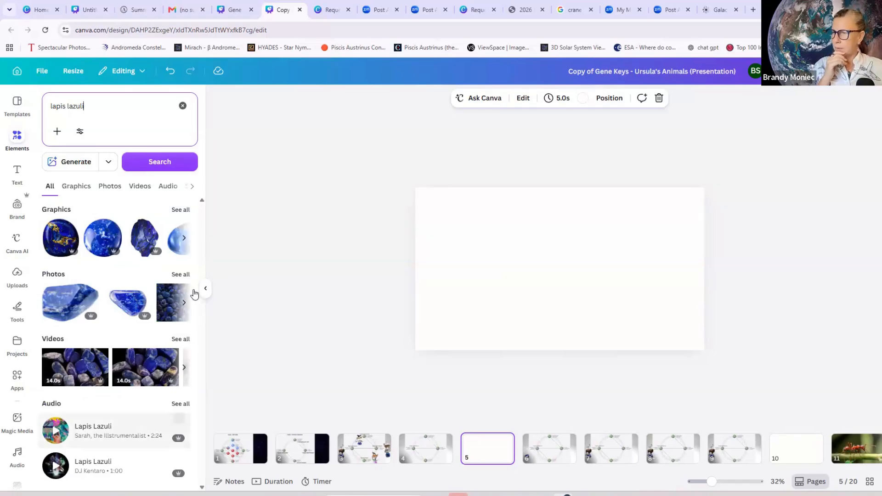
{"action": "left_click", "coordinate": [183, 276]}
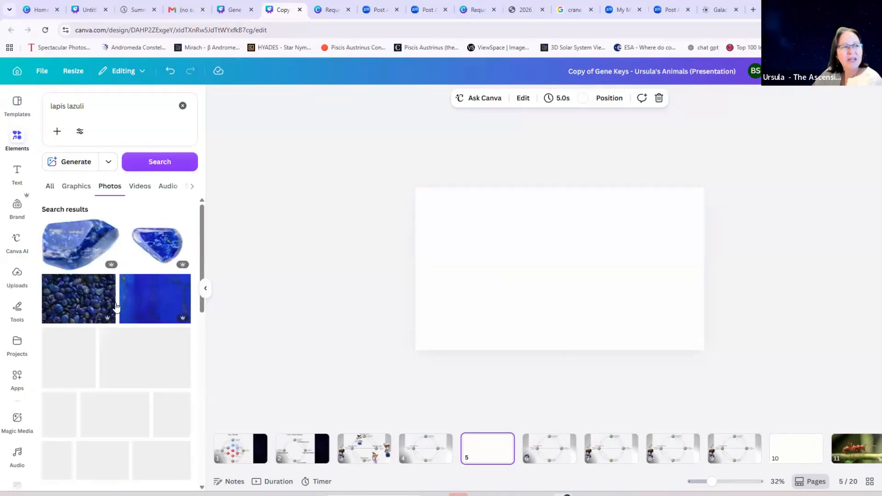
Step: Add the photo of many polished lapis lazuli stones to the blank page and make it the page background
{"action": "scroll", "coordinate": [114, 373], "scroll_direction": "down", "scroll_amount": 2}
{"action": "left_click", "coordinate": [158, 366]}
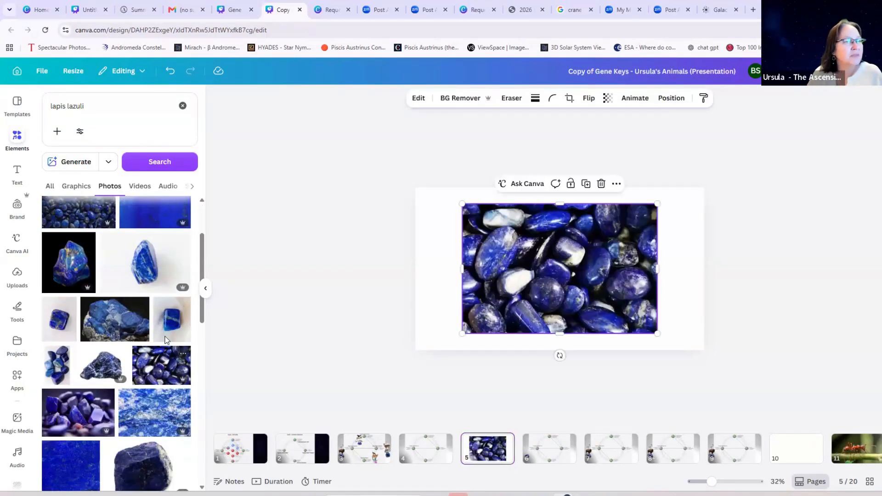
{"action": "right_click", "coordinate": [513, 278]}
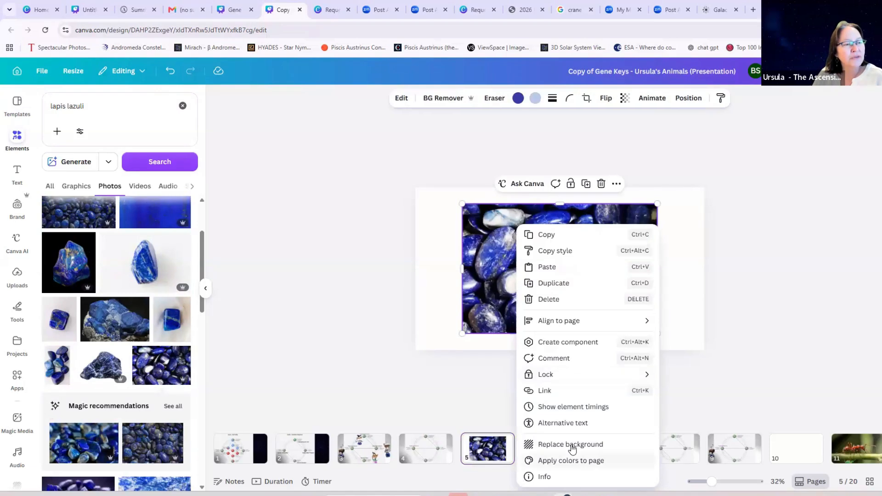
{"action": "left_click", "coordinate": [253, 223]}
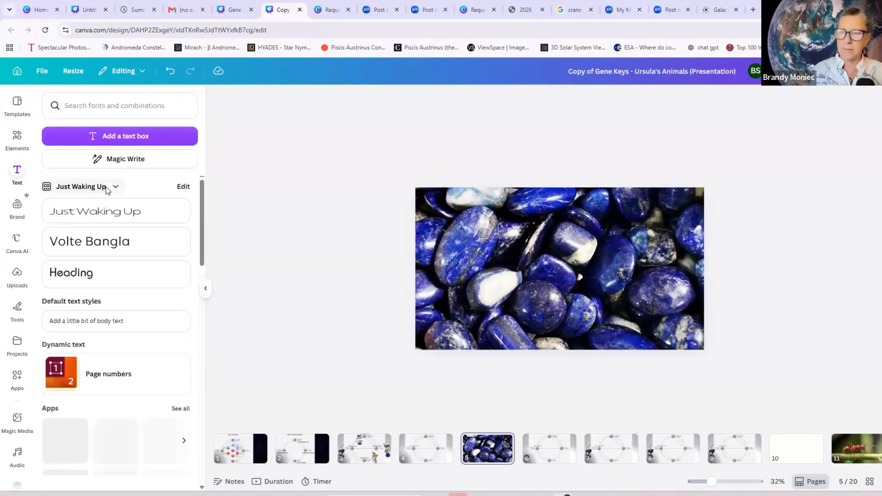
Step: Add a text box in the Just Waking Up brand style, replace its text with "Lapi" and enlarge it to size 367
{"action": "left_click", "coordinate": [182, 186]}
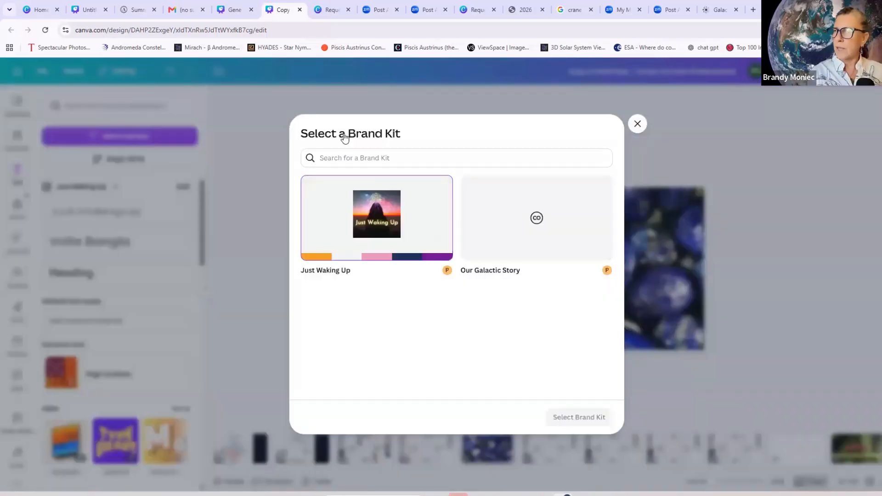
{"action": "left_click", "coordinate": [70, 192]}
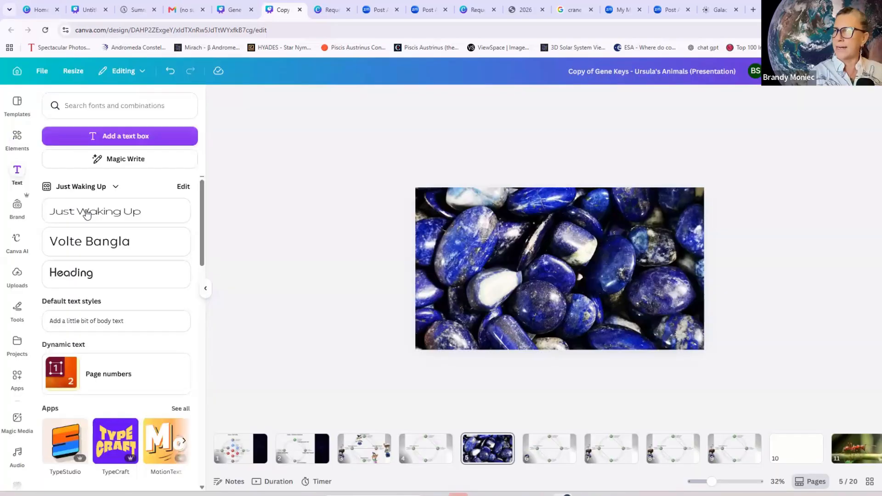
{"action": "left_click", "coordinate": [47, 211]}
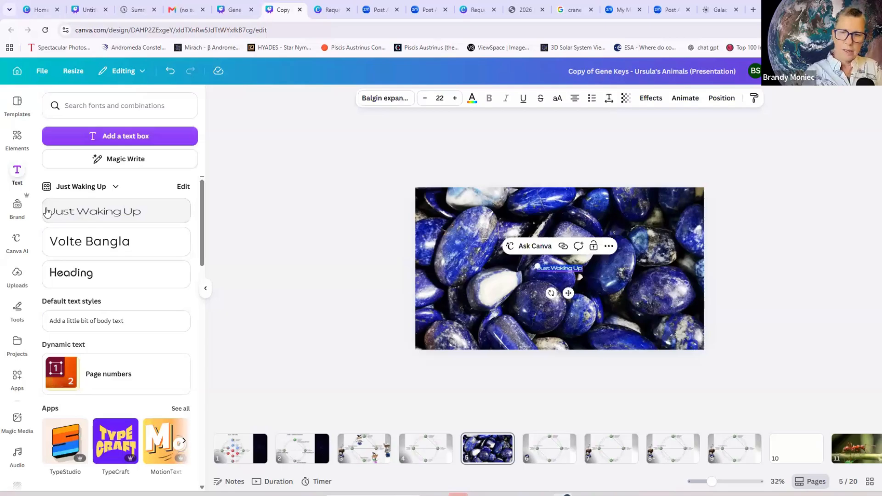
{"action": "key", "text": "BackSpace"}
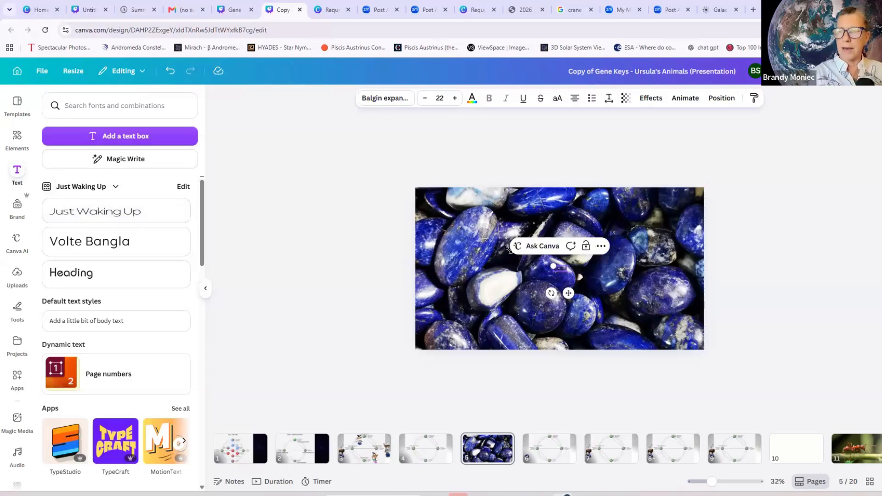
{"action": "left_click_drag", "start_coordinate": [555, 267], "coordinate": [432, 217]}
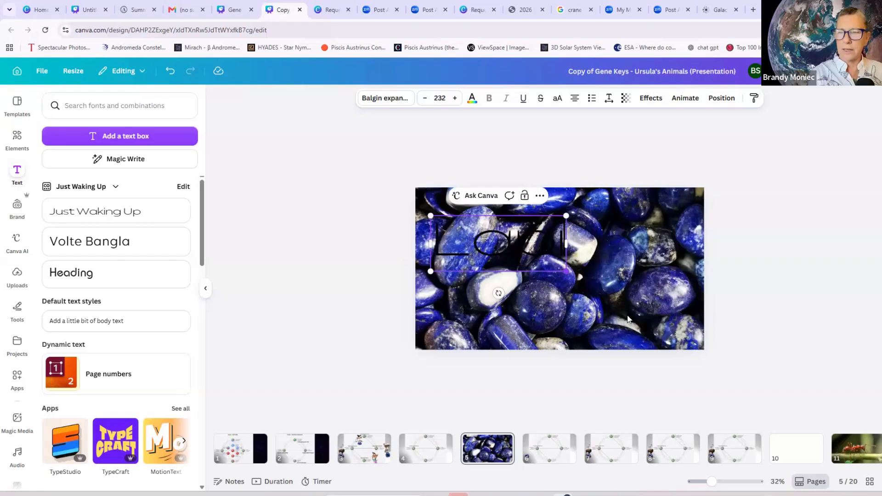
{"action": "left_click_drag", "start_coordinate": [566, 271], "coordinate": [646, 304]}
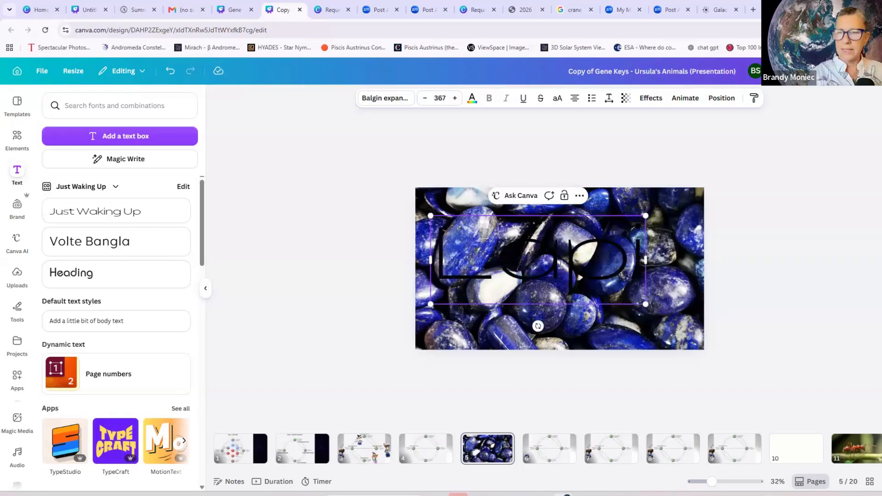
Step: Set the color of the "Lapi" text to white
{"action": "key", "text": "ctrl+a"}
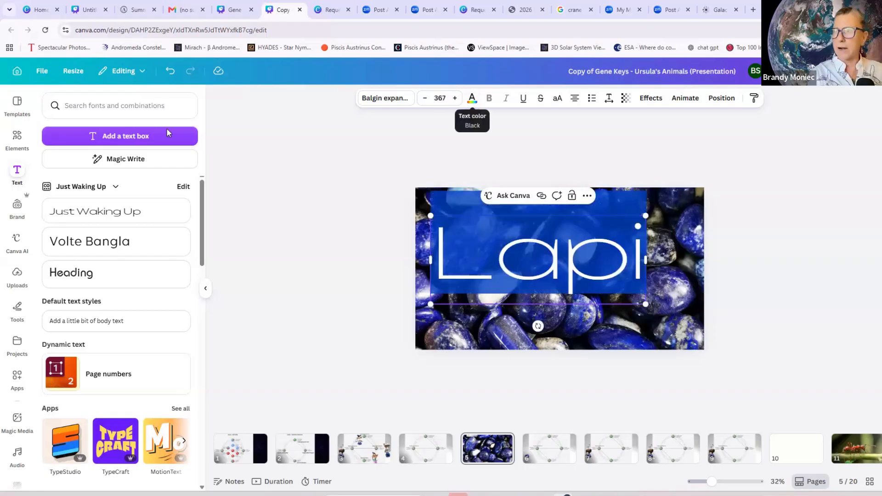
{"action": "left_click", "coordinate": [470, 99]}
{"action": "left_click", "coordinate": [73, 204]}
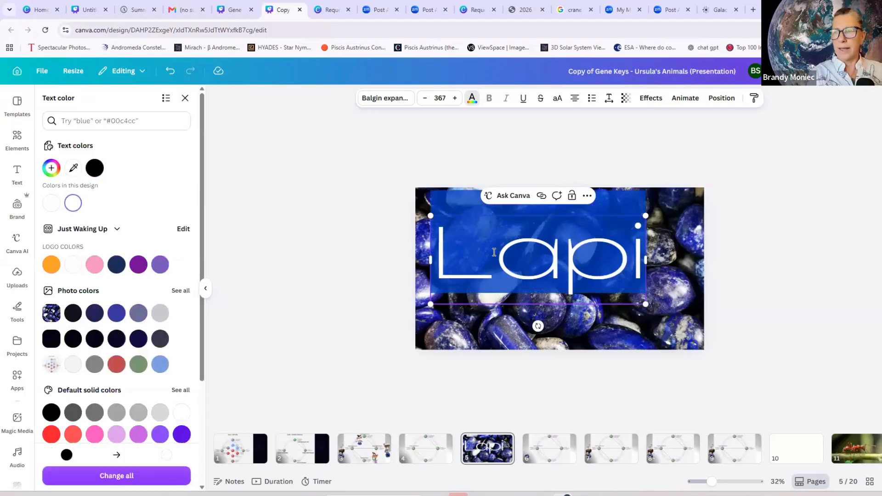
{"action": "left_click", "coordinate": [551, 260]}
{"action": "left_click", "coordinate": [569, 282]}
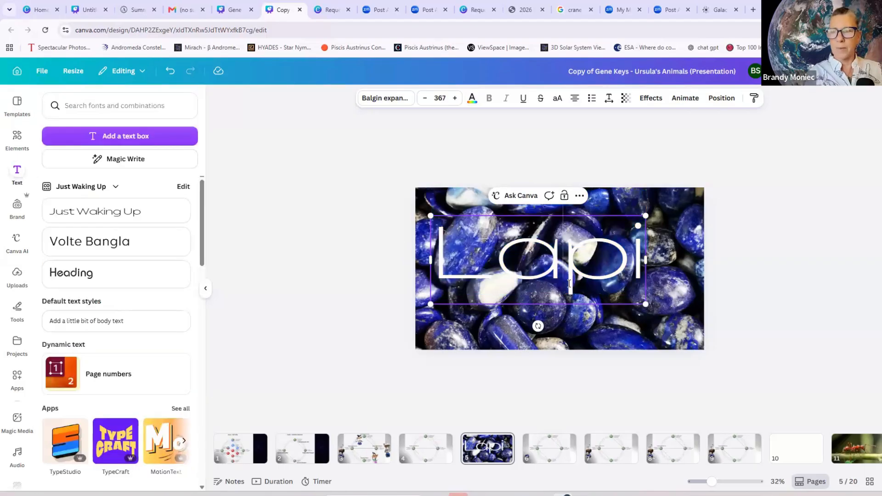
Step: Replace the heading text with "lapis" and start a new line below it
{"action": "double_click", "coordinate": [564, 268]}
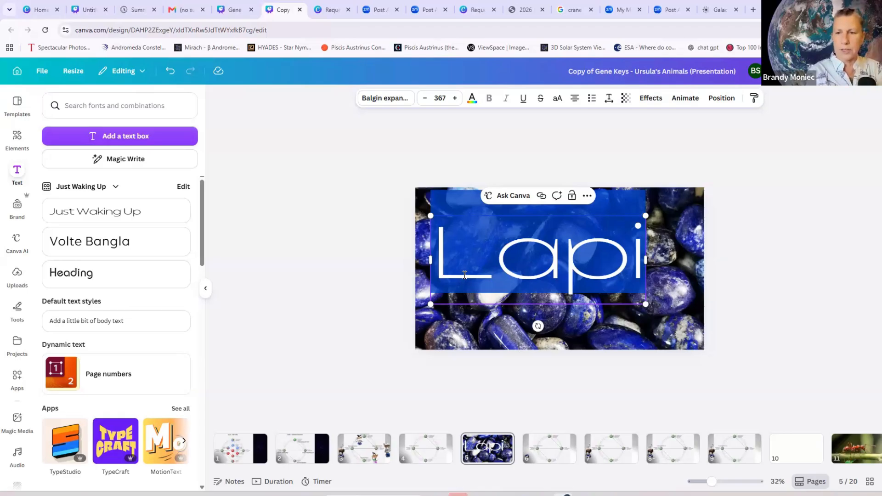
{"action": "type", "text": "lap"}
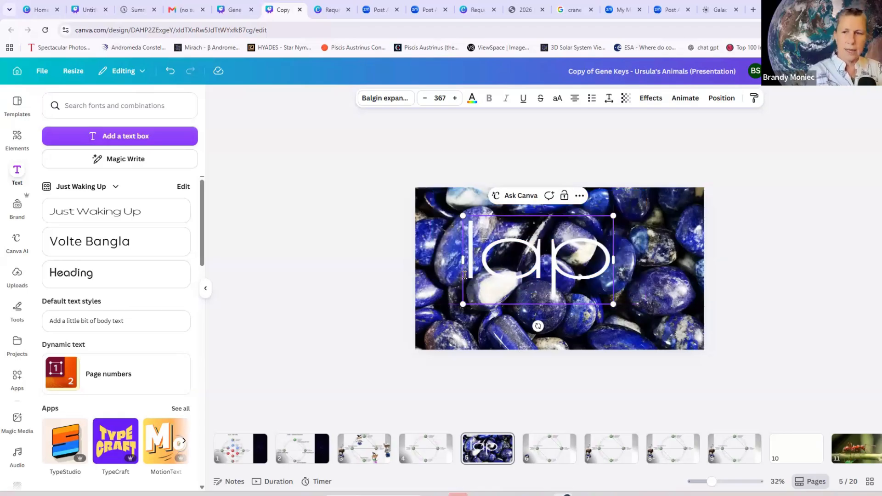
{"action": "type", "text": "is"}
{"action": "key", "text": "Return"}
{"action": "type", "text": "a"}
{"action": "key", "text": "BackSpace"}
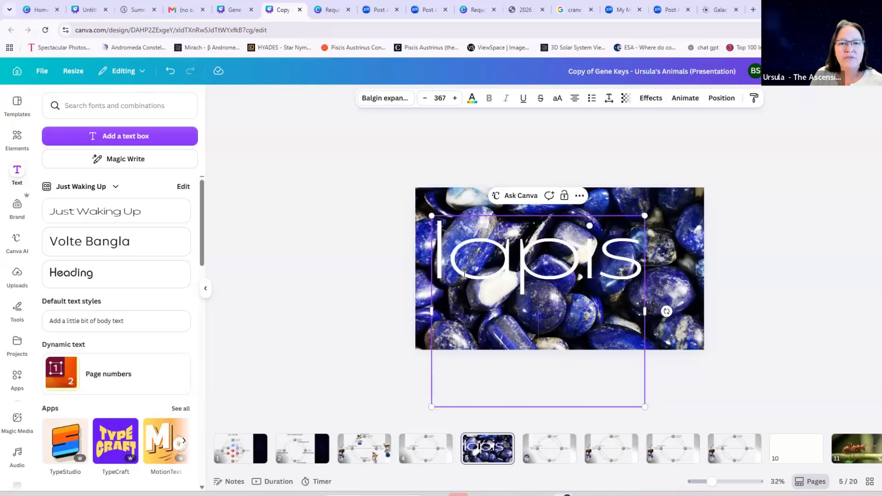
Step: Turn the line below the heading into a bullet and enter "points to bringi" as its text
{"action": "left_click", "coordinate": [592, 100]}
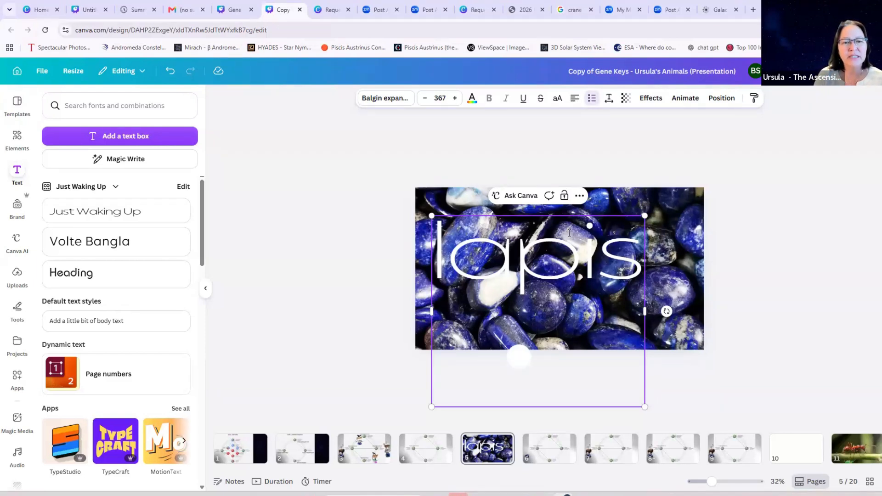
{"action": "type", "text": "point"}
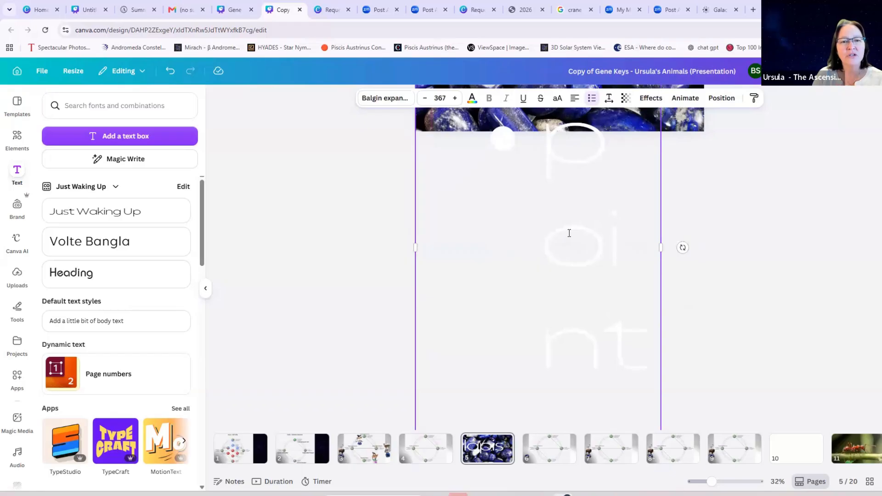
{"action": "type", "text": "s to bri"}
{"action": "type", "text": "ngi"}
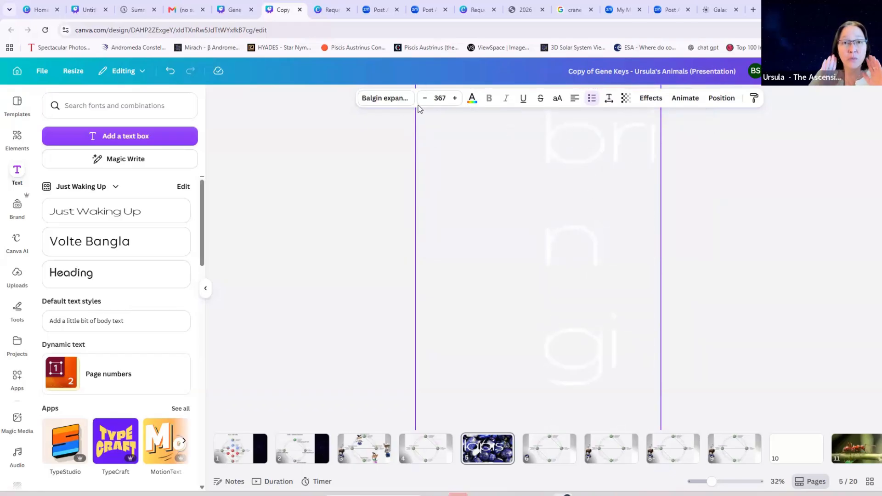
Step: Try to reduce the bullet text to font size 33
{"action": "left_click", "coordinate": [442, 99]}
{"action": "type", "text": "33"}
{"action": "key", "text": "Return"}
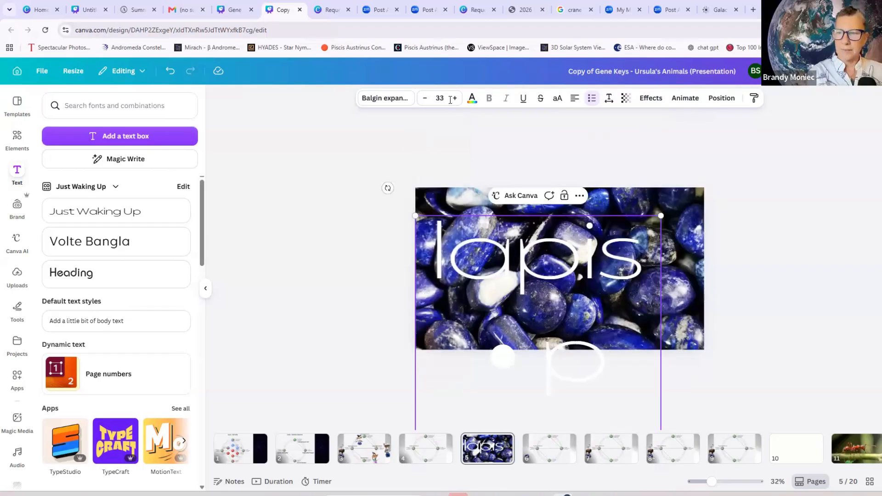
{"action": "left_click", "coordinate": [442, 98]}
{"action": "left_click", "coordinate": [424, 86]}
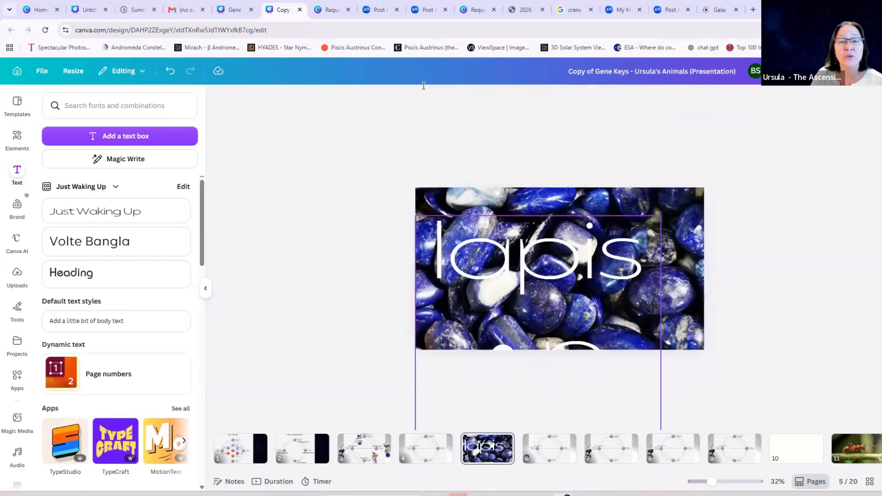
Step: Reduce the whole lapis text box to font size 22, then scale the box up to about size 56.7
{"action": "left_click", "coordinate": [439, 243]}
{"action": "left_click", "coordinate": [440, 98]}
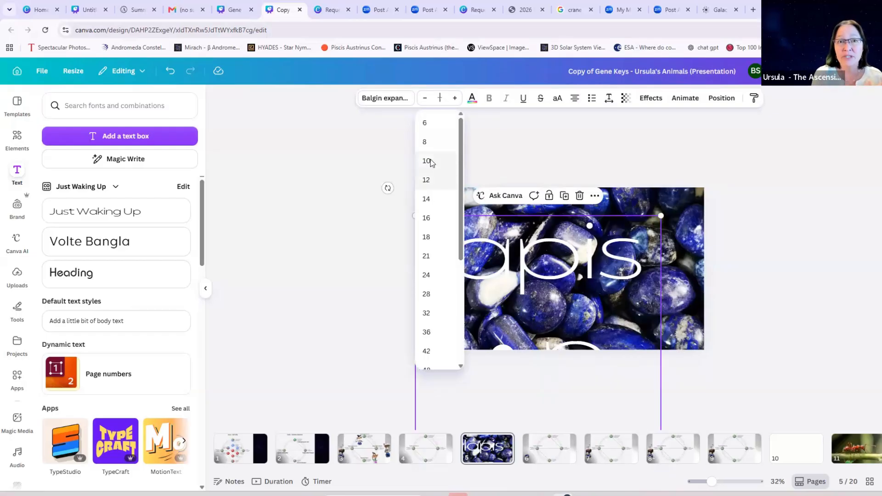
{"action": "left_click", "coordinate": [428, 160]}
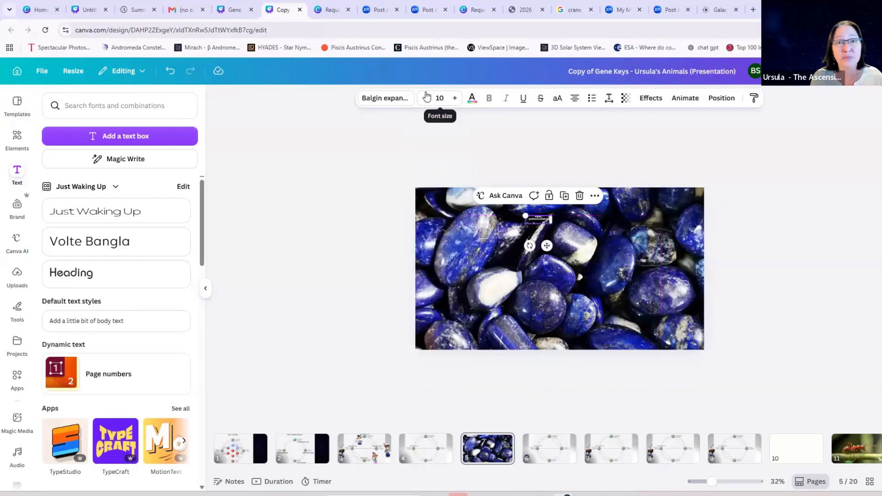
{"action": "left_click", "coordinate": [438, 98]}
{"action": "type", "text": "22"}
{"action": "key", "text": "Return"}
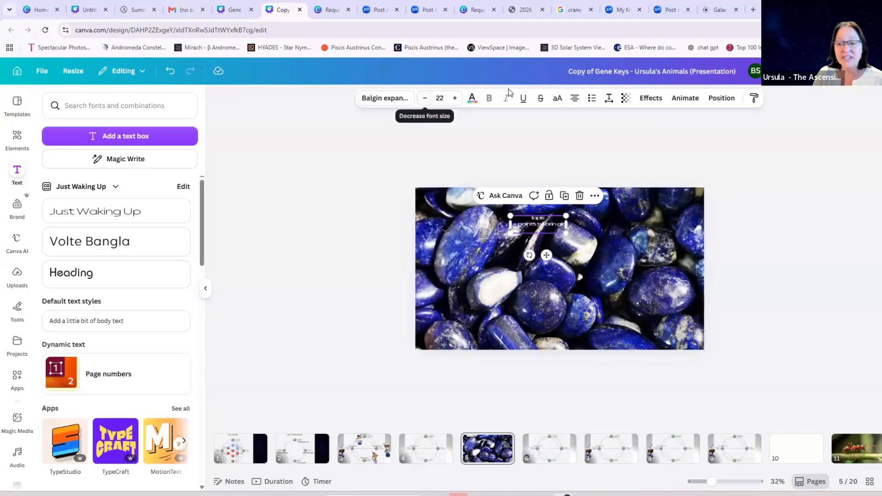
{"action": "left_click_drag", "start_coordinate": [566, 234], "coordinate": [652, 261]}
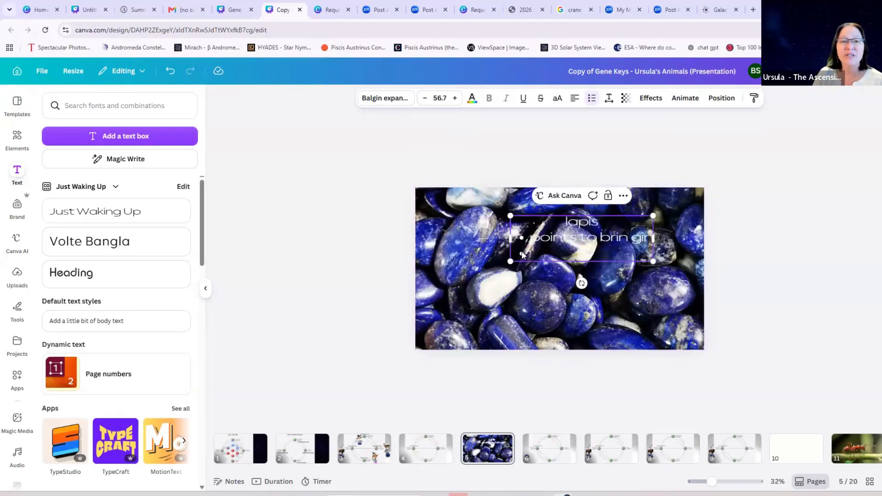
Step: Correct the first bullet to read "points to bring in" and enter "about labis" as the second bullet
{"action": "type", "text": "piont"}
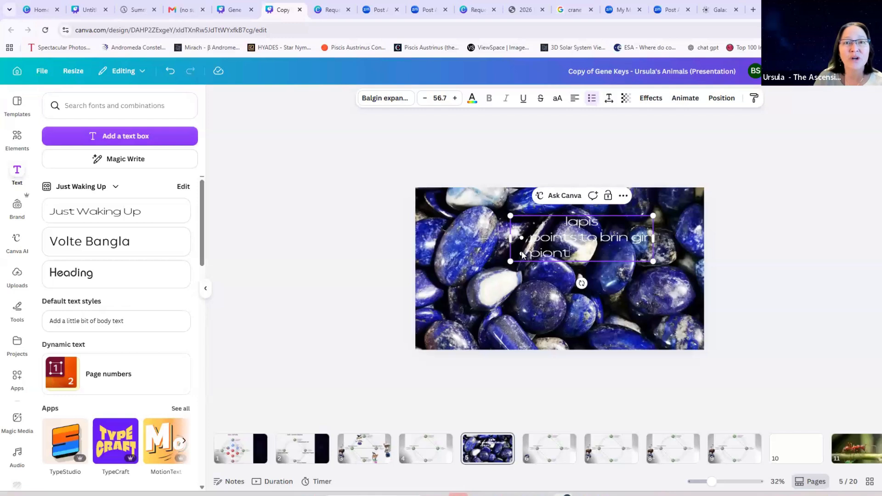
{"action": "key", "text": "BackSpace"}
{"action": "key", "text": "BackSpace"}
{"action": "key", "text": "BackSpace"}
{"action": "key", "text": "BackSpace"}
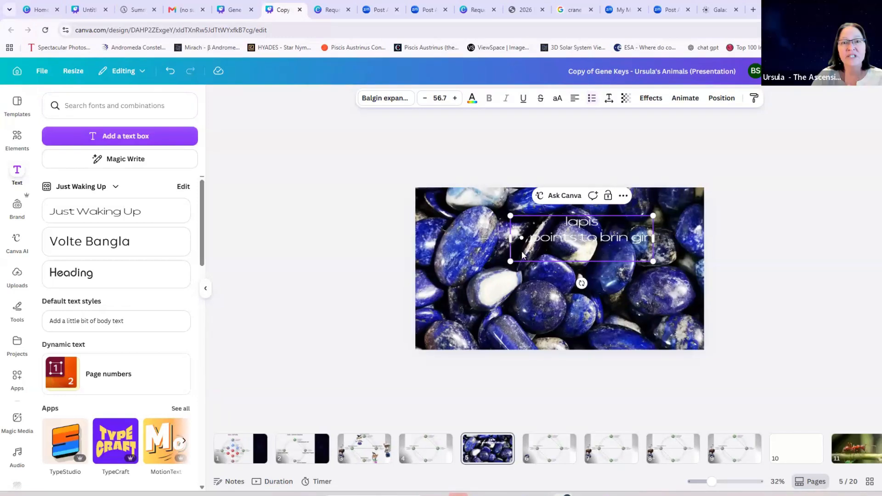
{"action": "key", "text": "BackSpace"}
{"action": "key", "text": "BackSpace"}
{"action": "key", "text": "BackSpace"}
{"action": "key", "text": "BackSpace"}
{"action": "key", "text": "BackSpace"}
{"action": "key", "text": "BackSpace"}
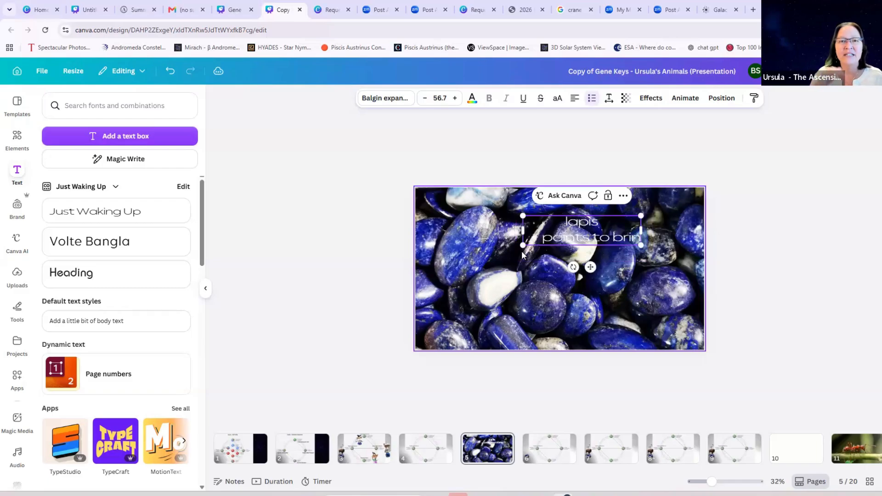
{"action": "type", "text": "g"}
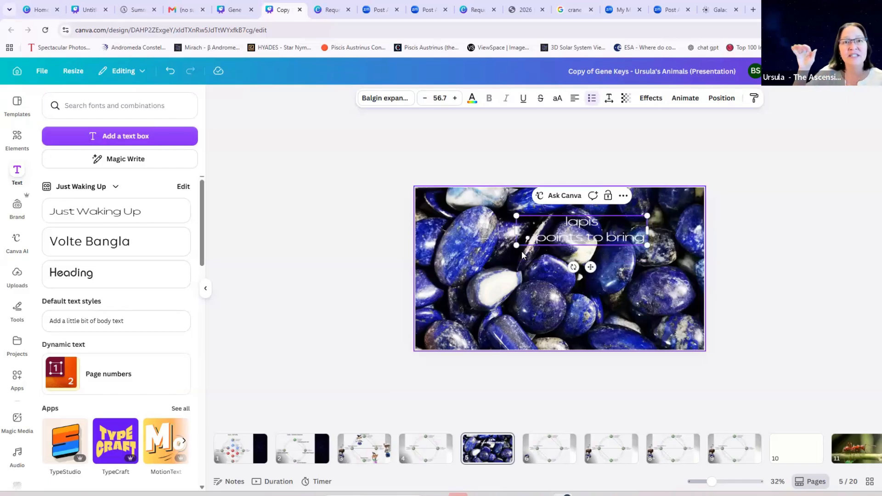
{"action": "type", "text": " in about"}
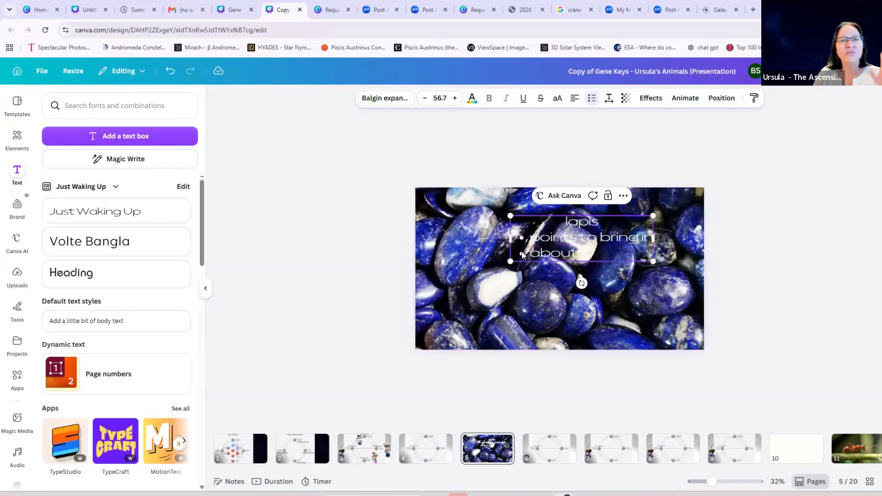
{"action": "type", "text": " lapis"}
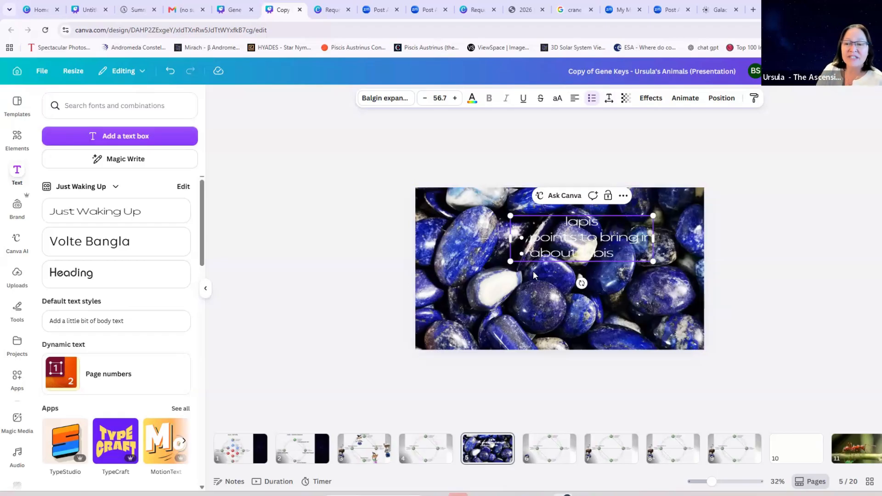
{"action": "key", "text": "Escape"}
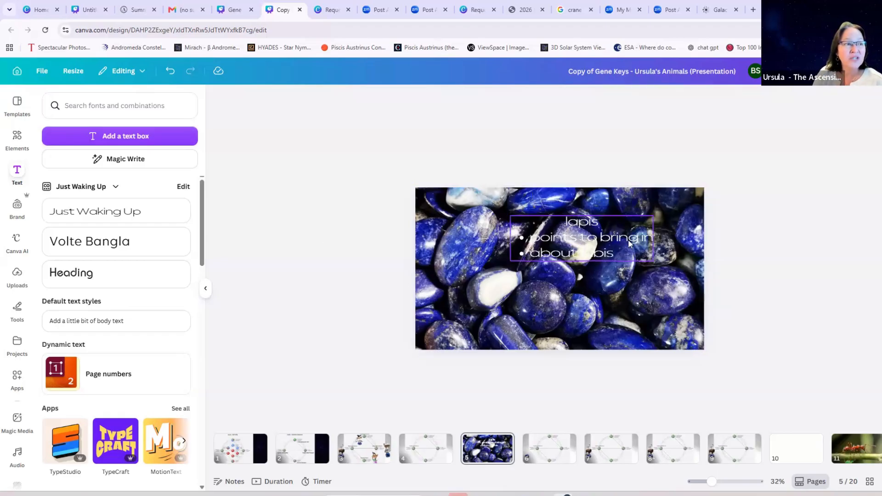
Step: Move the lapis text box to the upper-left area of the page and scale its text to about size 49.3
{"action": "left_click", "coordinate": [629, 244]}
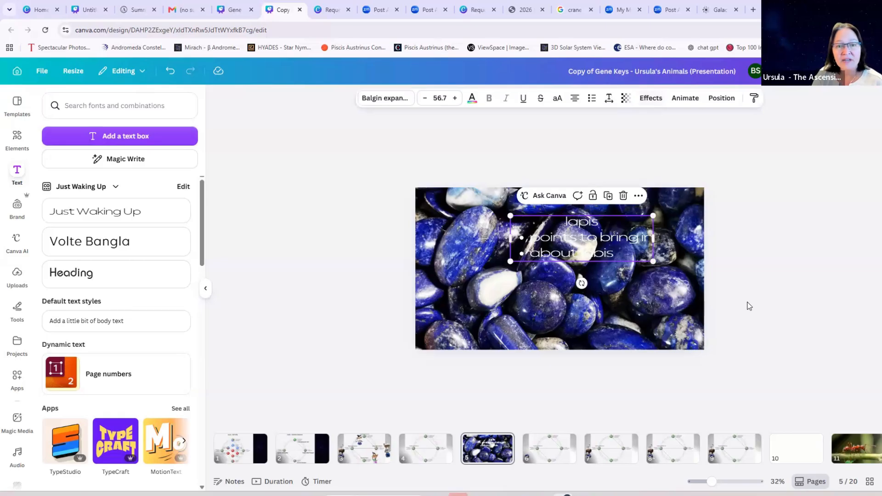
{"action": "left_click_drag", "start_coordinate": [593, 242], "coordinate": [535, 240]}
{"action": "left_click_drag", "start_coordinate": [594, 259], "coordinate": [478, 233]}
{"action": "left_click", "coordinate": [487, 220]}
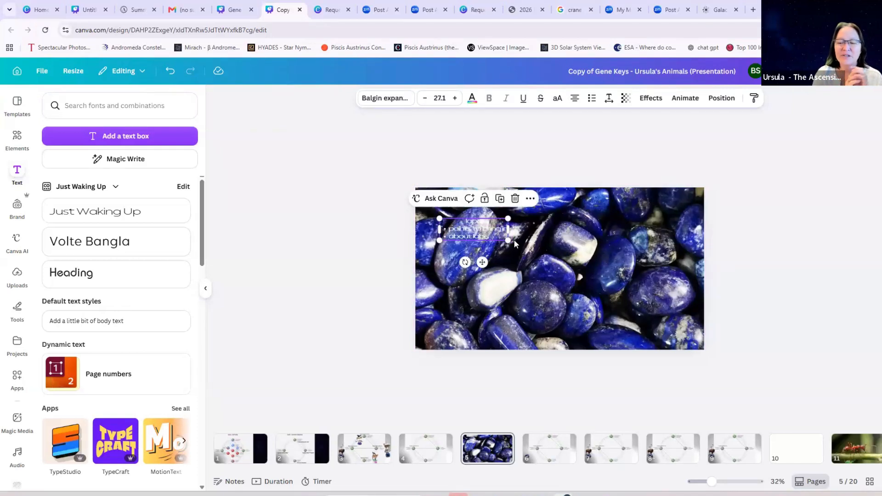
{"action": "left_click_drag", "start_coordinate": [548, 273], "coordinate": [592, 289]}
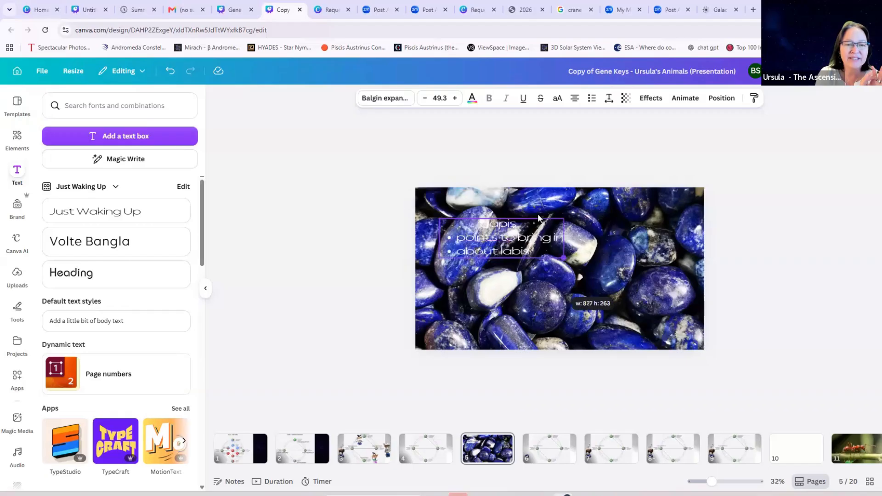
Step: Apply a black Background effect to the lapis text with roundness 38, spread 0 and transparency 42
{"action": "left_click", "coordinate": [647, 104]}
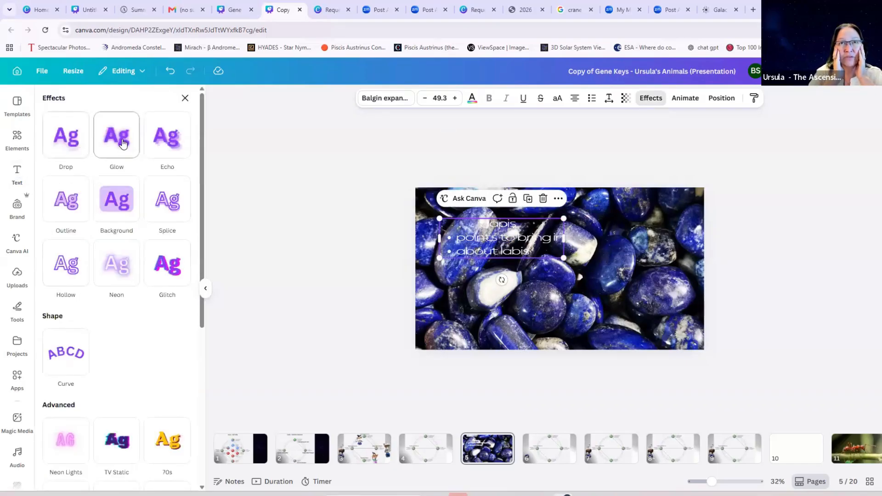
{"action": "left_click", "coordinate": [115, 203]}
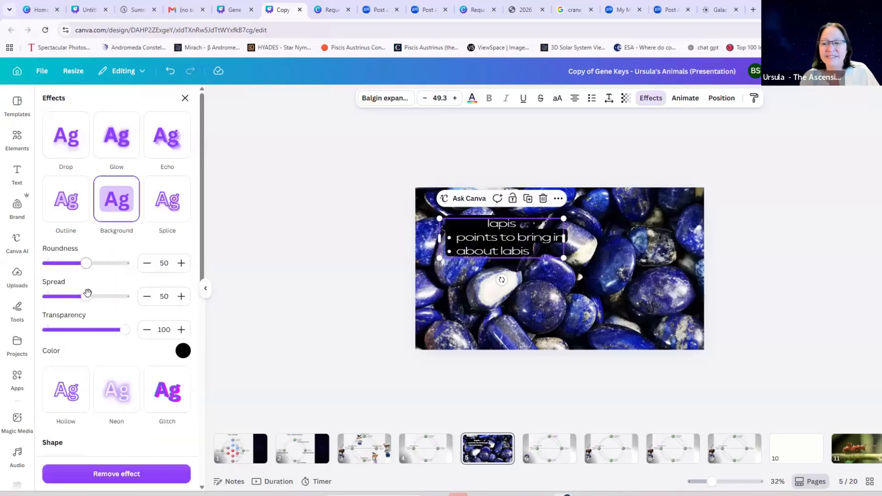
{"action": "left_click_drag", "start_coordinate": [87, 296], "coordinate": [46, 296]}
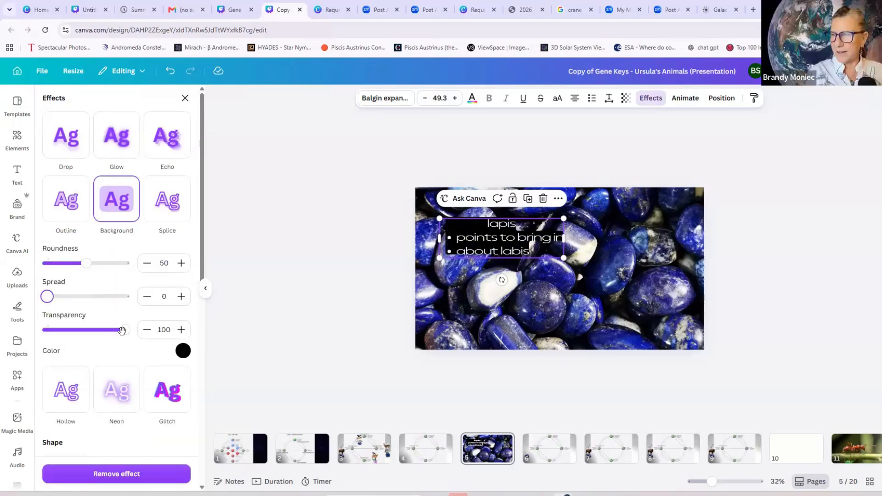
{"action": "left_click_drag", "start_coordinate": [125, 330], "coordinate": [109, 330]}
{"action": "left_click", "coordinate": [80, 330]}
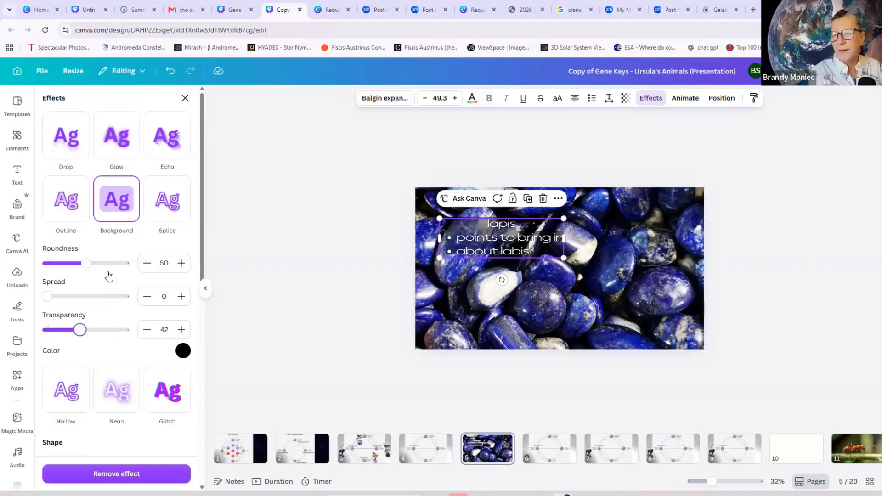
{"action": "left_click", "coordinate": [87, 263]}
{"action": "left_click_drag", "start_coordinate": [87, 263], "coordinate": [77, 263]}
{"action": "left_click_drag", "start_coordinate": [47, 297], "coordinate": [18, 301]}
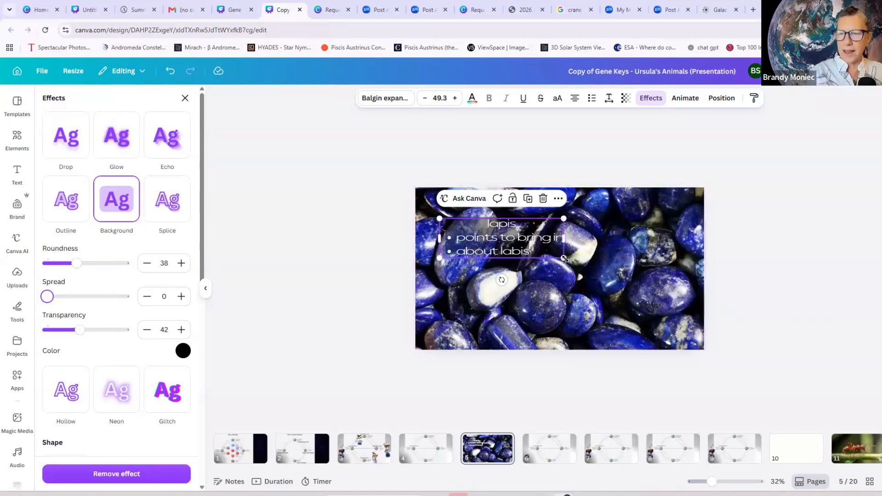
Step: Change the heading word "lapis" to uppercase
{"action": "mouse_move", "coordinate": [564, 258]}
{"action": "left_mouse_down"}
{"action": "mouse_move", "coordinate": [615, 286]}
{"action": "mouse_move", "coordinate": [564, 258]}
{"action": "left_mouse_up"}
{"action": "double_click", "coordinate": [524, 224]}
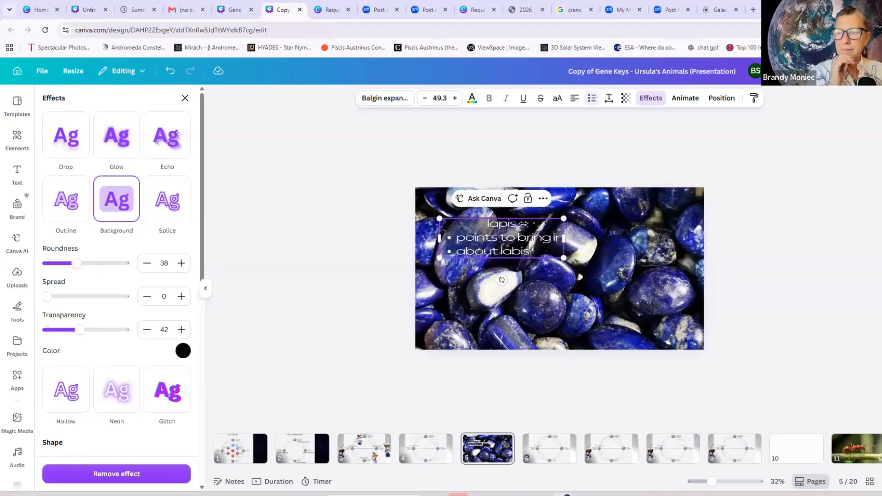
{"action": "left_click", "coordinate": [557, 98]}
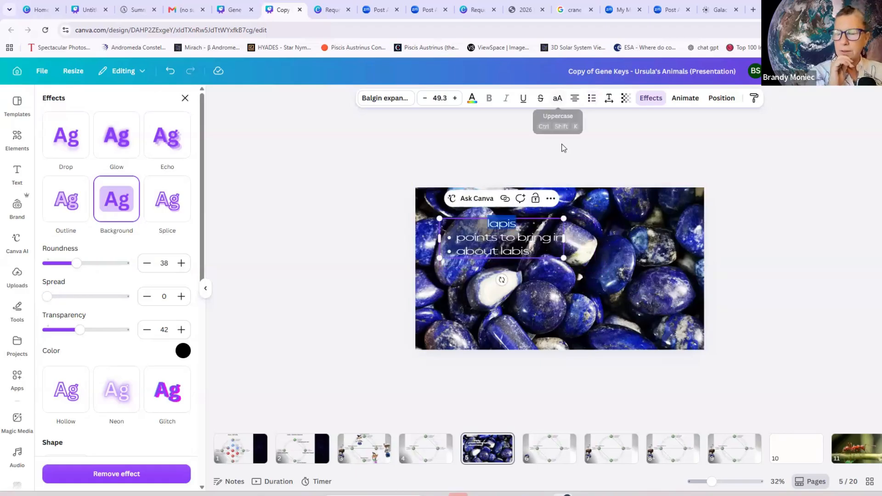
{"action": "left_click", "coordinate": [575, 235]}
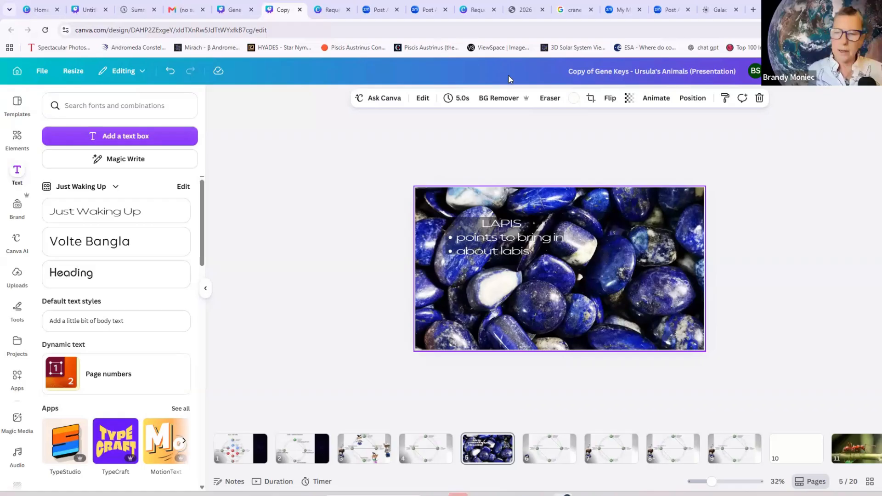
Step: Reorder the pages so the lapis page follows the circle page with the blue stone as page 6, and reopen it
{"action": "left_click", "coordinate": [427, 454]}
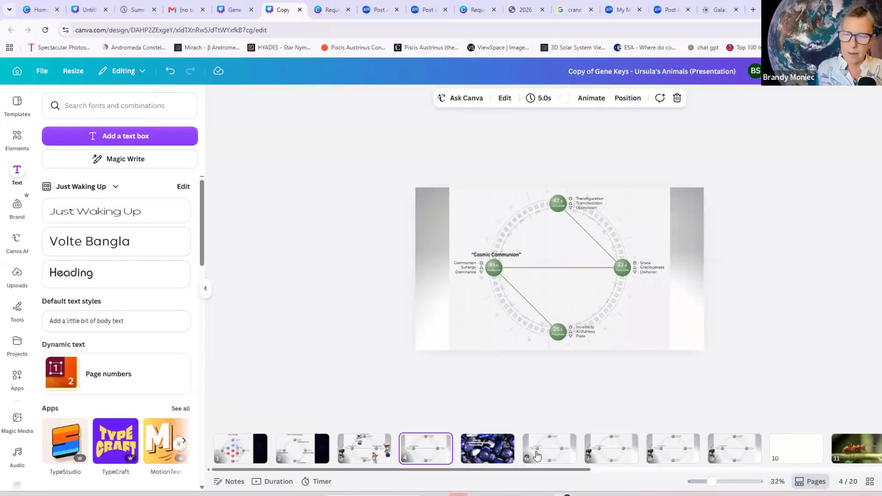
{"action": "key", "text": "Right"}
{"action": "key", "text": "Right"}
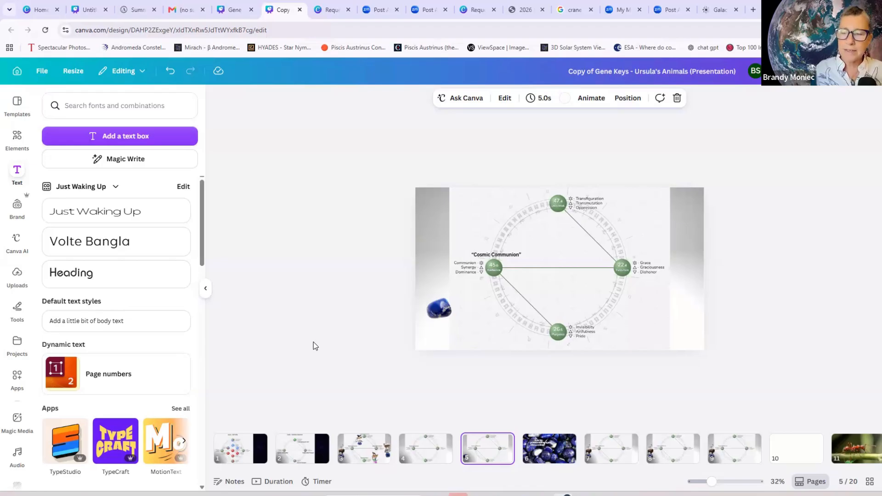
{"action": "left_click", "coordinate": [553, 449]}
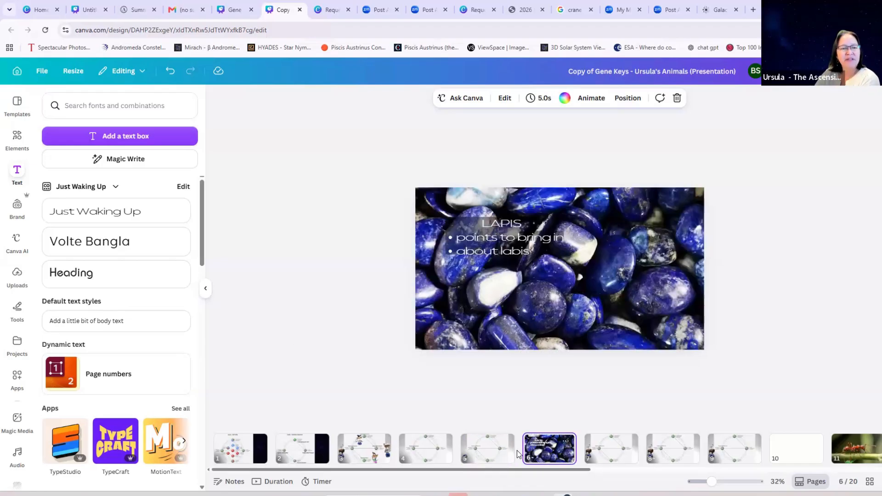
{"action": "left_click", "coordinate": [522, 448]}
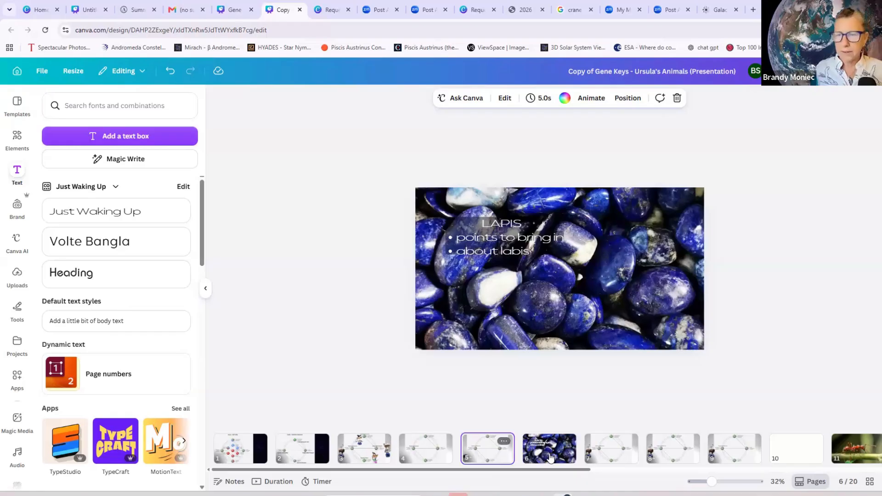
{"action": "left_click", "coordinate": [550, 455]}
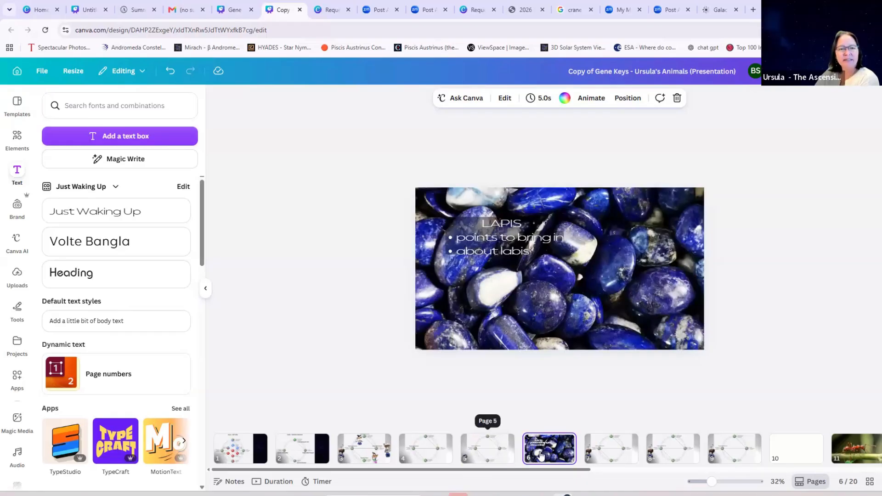
Step: Try the Typewriter and Ascend text animations on the lapis text box
{"action": "left_click", "coordinate": [506, 249]}
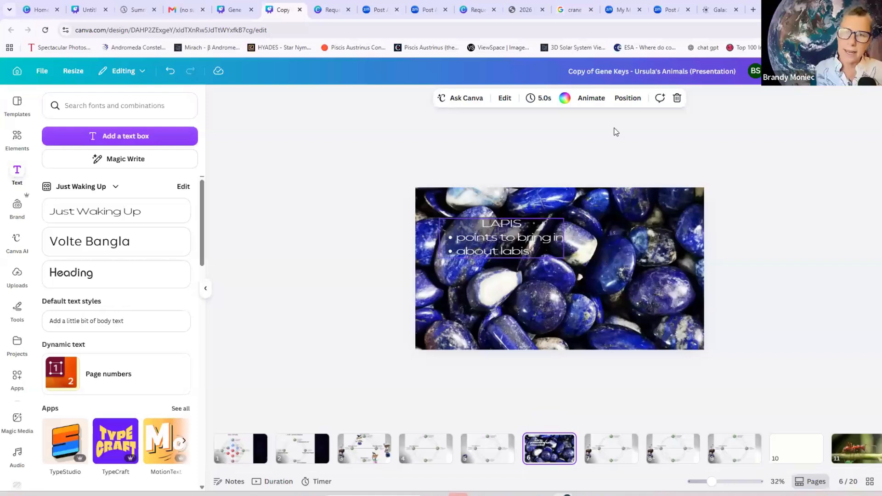
{"action": "left_click", "coordinate": [662, 97]}
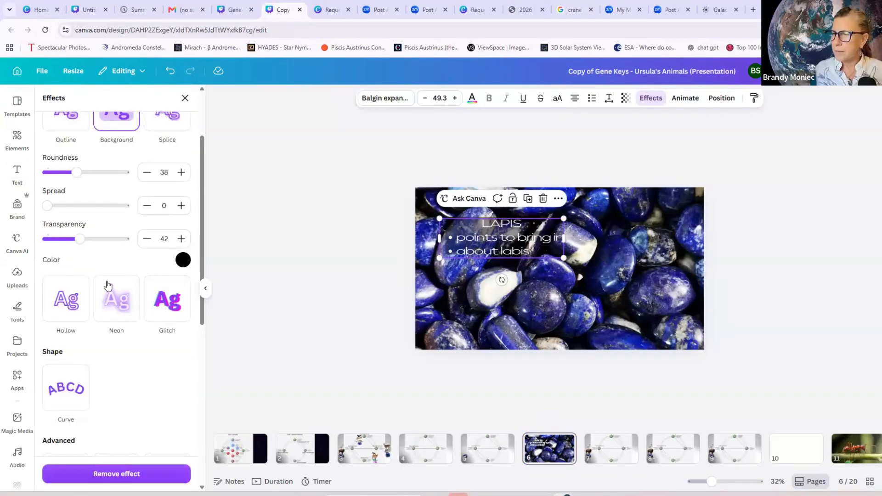
{"action": "scroll", "coordinate": [107, 285], "scroll_direction": "down", "scroll_amount": 5}
{"action": "scroll", "coordinate": [110, 287], "scroll_direction": "up", "scroll_amount": 5}
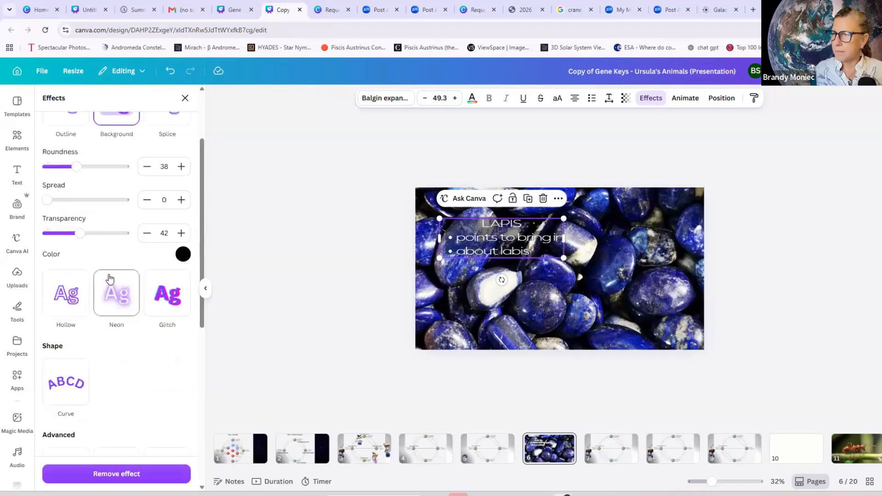
{"action": "scroll", "coordinate": [127, 231], "scroll_direction": "up", "scroll_amount": 2}
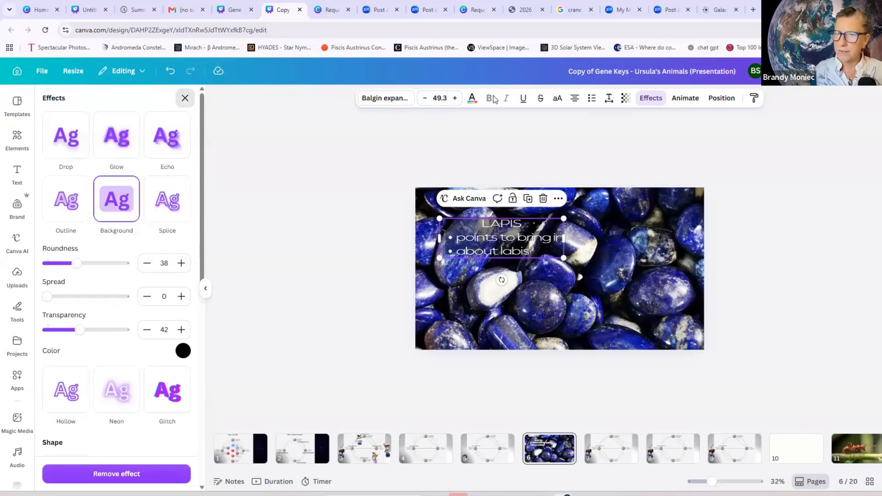
{"action": "left_click", "coordinate": [685, 98]}
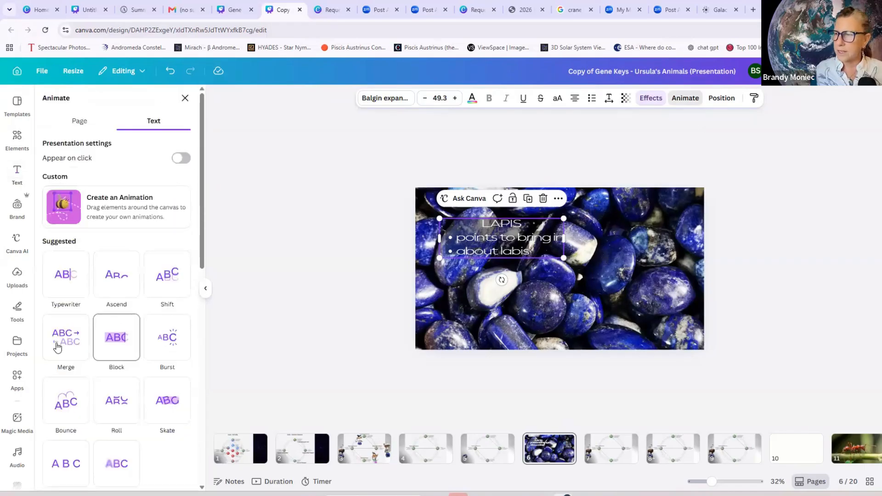
{"action": "left_click", "coordinate": [63, 277]}
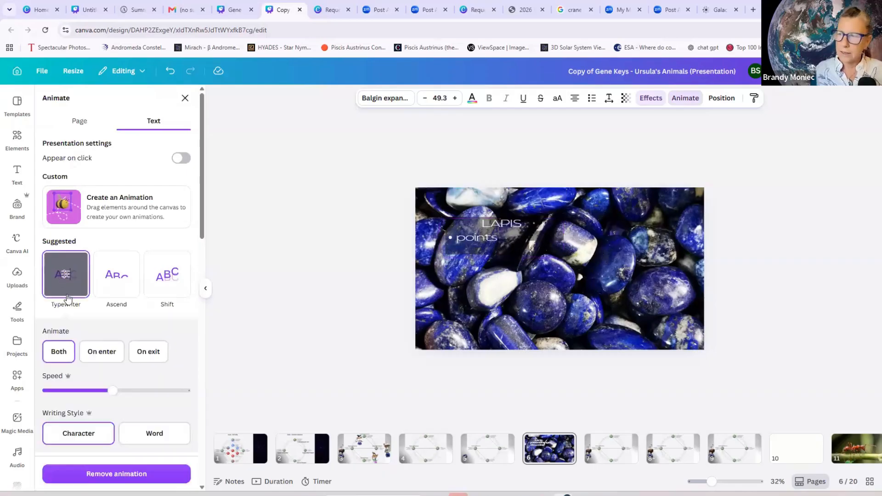
{"action": "left_click", "coordinate": [114, 276]}
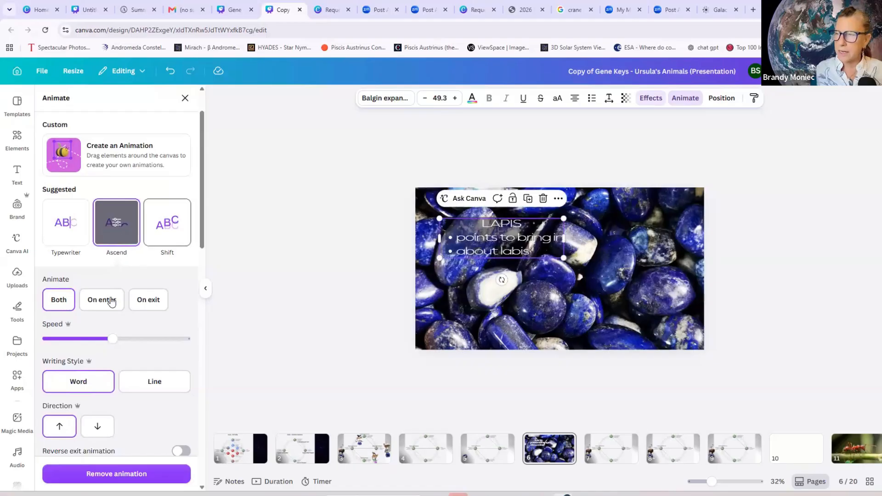
{"action": "scroll", "coordinate": [112, 303], "scroll_direction": "down", "scroll_amount": 3}
{"action": "scroll", "coordinate": [109, 309], "scroll_direction": "down", "scroll_amount": 2}
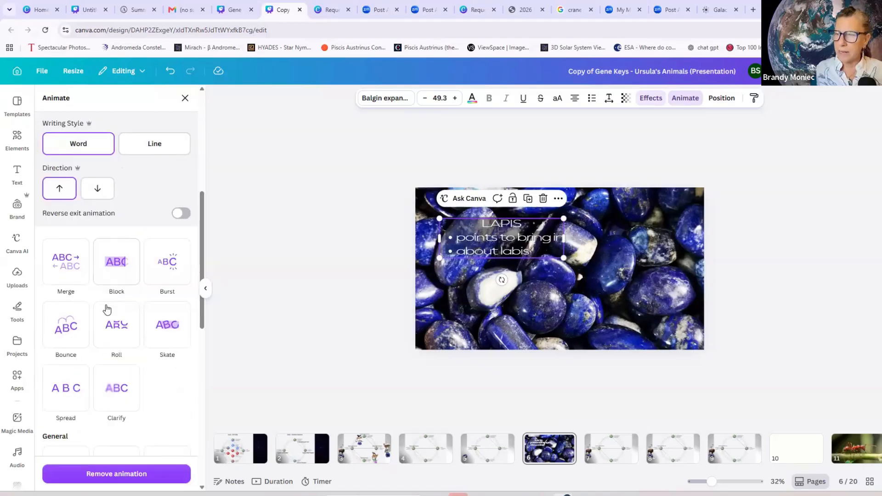
{"action": "left_click", "coordinate": [89, 331]}
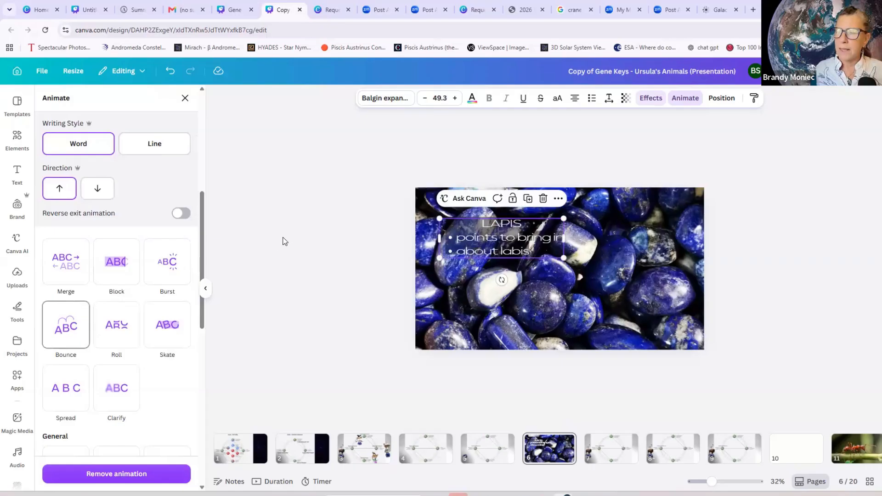
Step: Apply the Typewriter animation to the lapis text box, animating by character on both enter and exit
{"action": "left_click", "coordinate": [445, 214]}
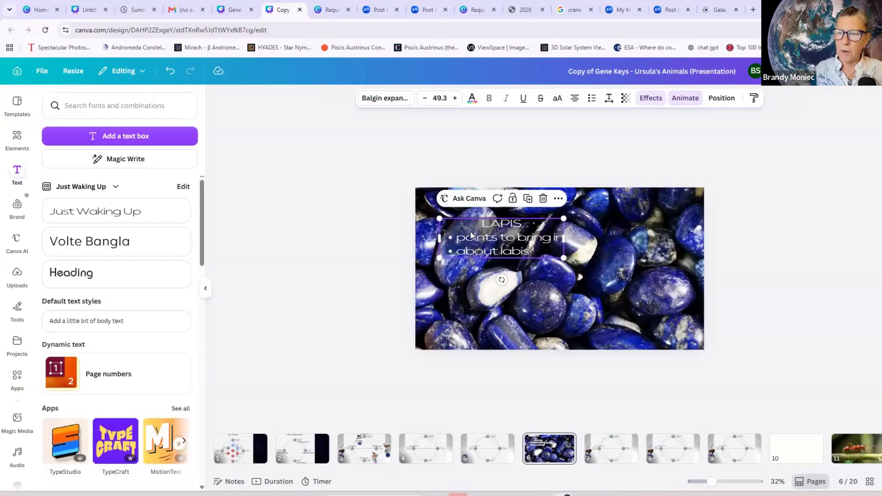
{"action": "left_click", "coordinate": [688, 98]}
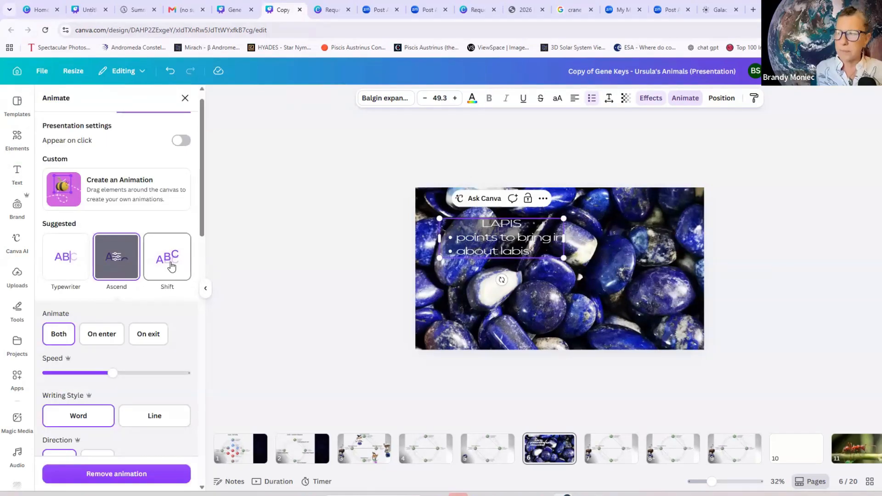
{"action": "left_click", "coordinate": [66, 261]}
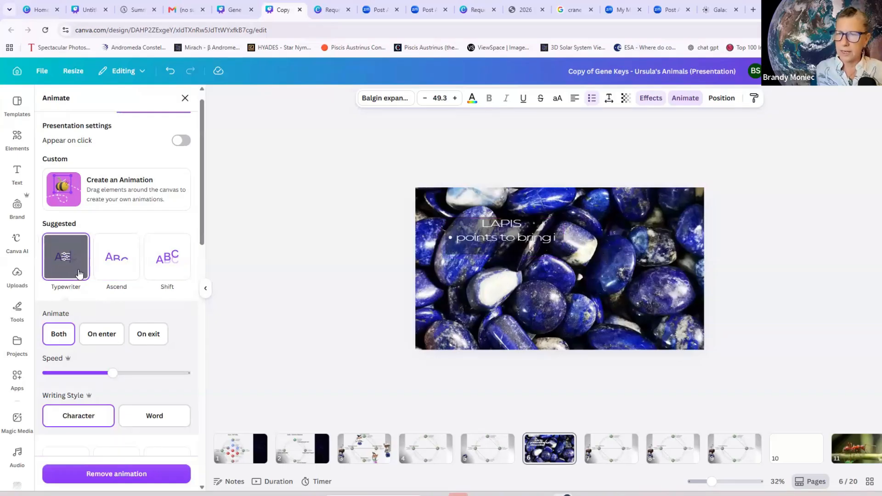
{"action": "scroll", "coordinate": [79, 276], "scroll_direction": "down", "scroll_amount": 1}
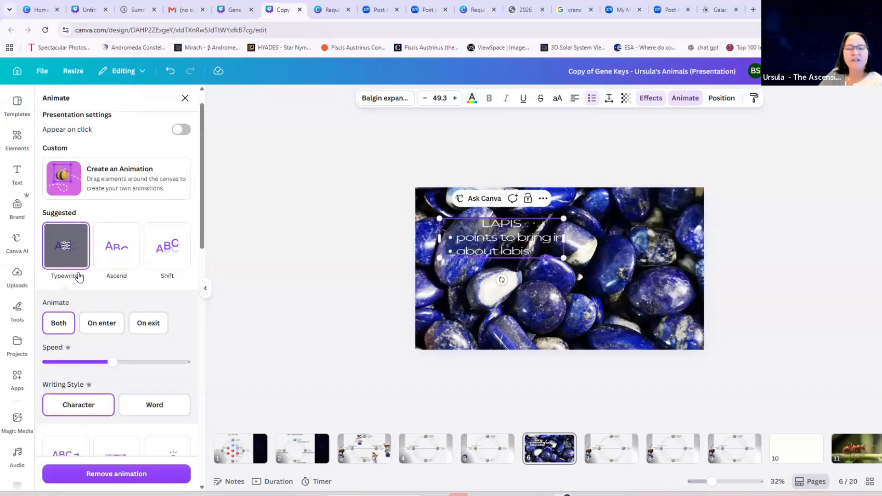
{"action": "scroll", "coordinate": [79, 277], "scroll_direction": "down", "scroll_amount": 3}
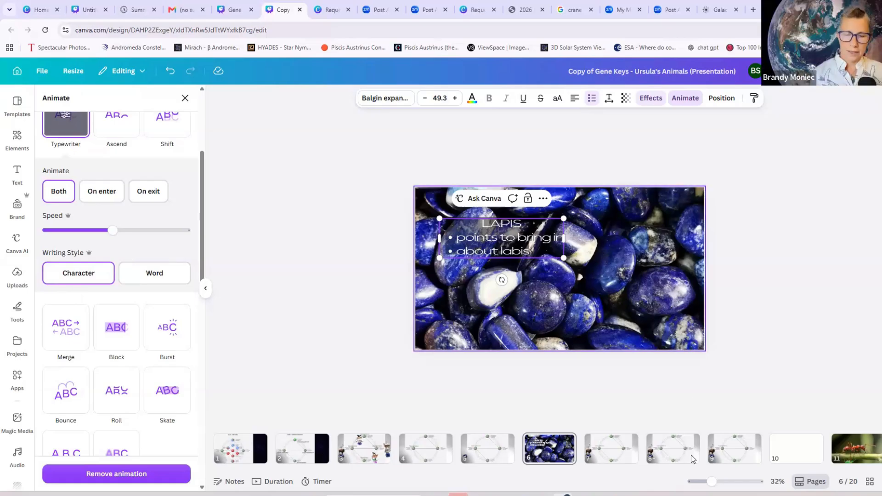
Step: Duplicate the lapis page and reopen the original, page 6
{"action": "left_click", "coordinate": [566, 441]}
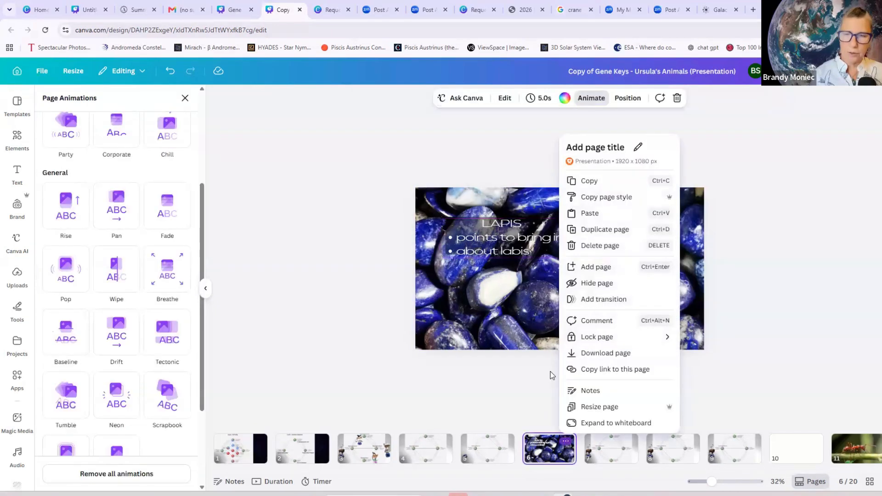
{"action": "left_click", "coordinate": [630, 231]}
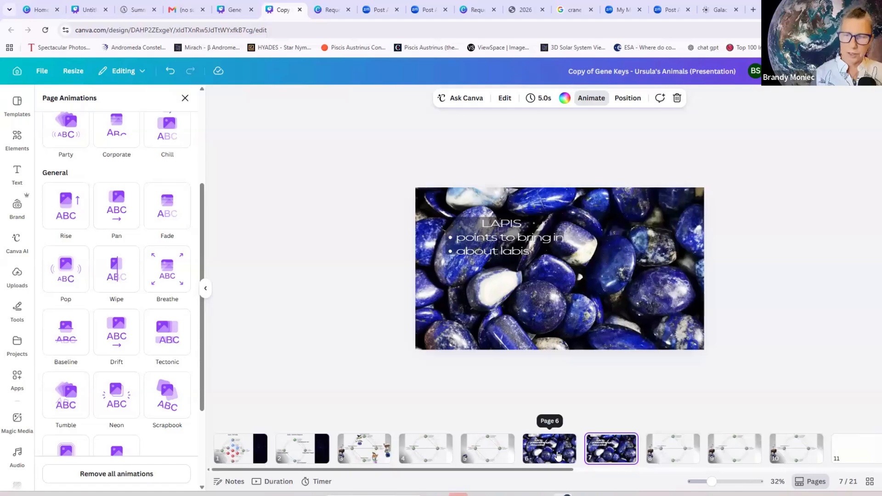
{"action": "left_click", "coordinate": [558, 450]}
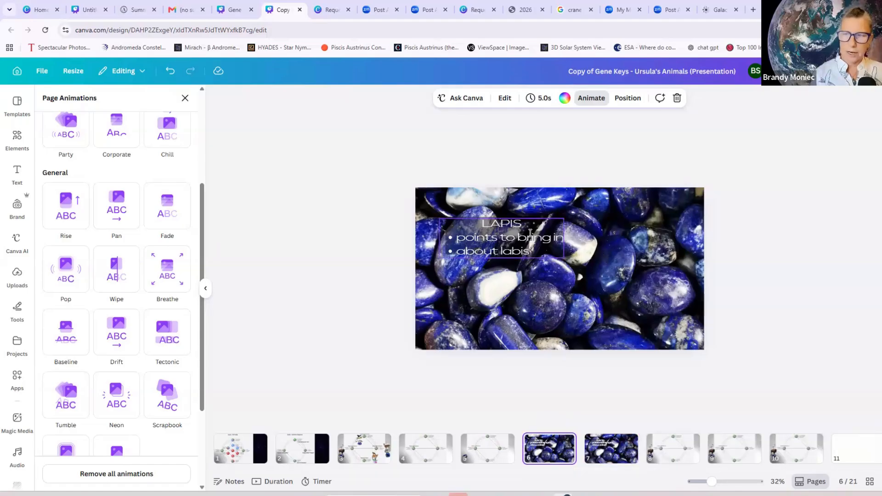
Step: Replace the page 6 text with the single word LAPIS, scale it to about size 273 and move it to the page's centre
{"action": "left_click", "coordinate": [524, 246]}
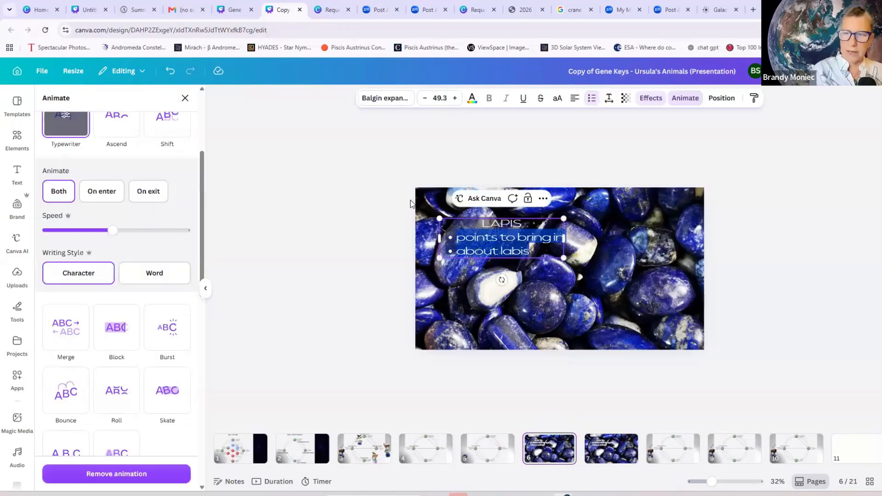
{"action": "double_click", "coordinate": [467, 226]}
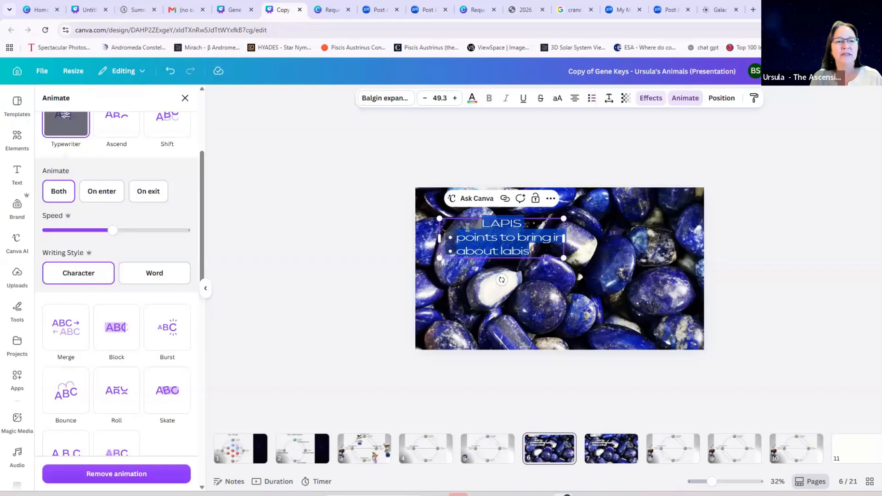
{"action": "key", "text": "BackSpace"}
{"action": "type", "text": "A"}
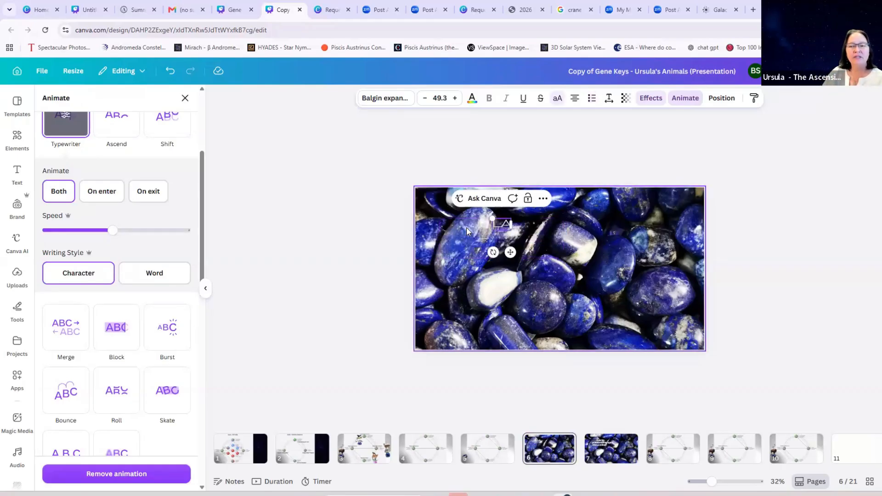
{"action": "type", "text": "PIS"}
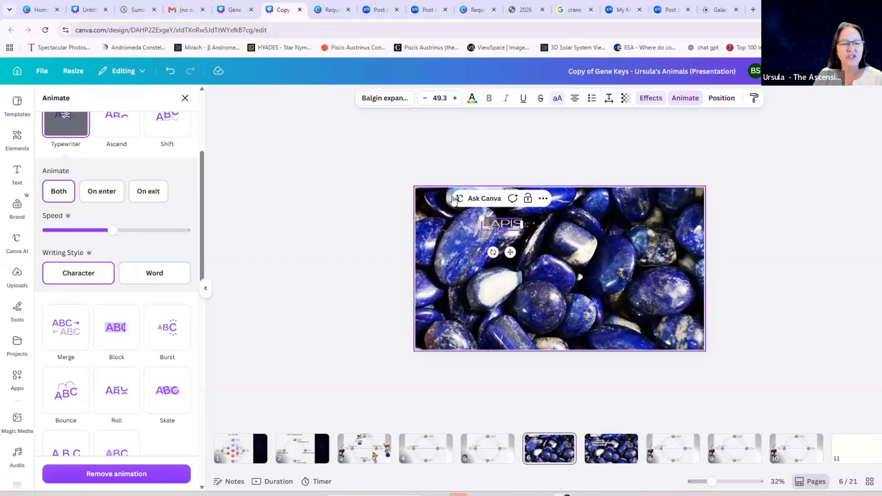
{"action": "left_click_drag", "start_coordinate": [524, 224], "coordinate": [681, 345]}
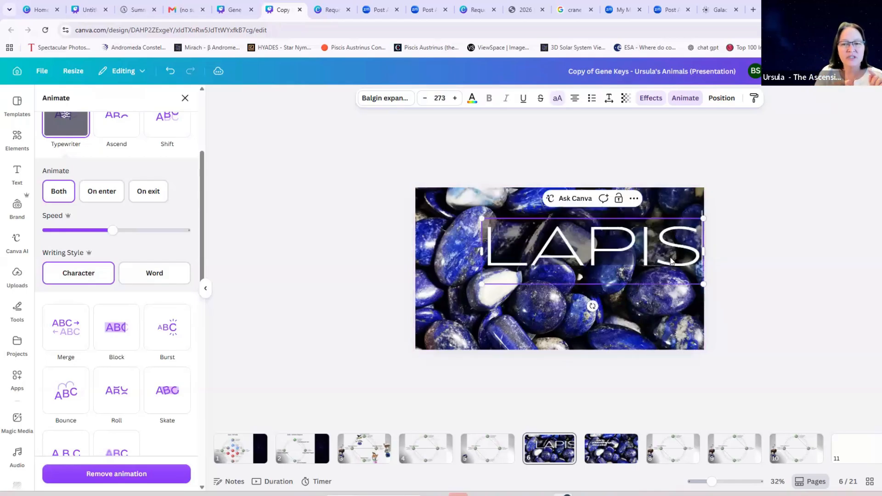
{"action": "left_click_drag", "start_coordinate": [670, 256], "coordinate": [641, 280]}
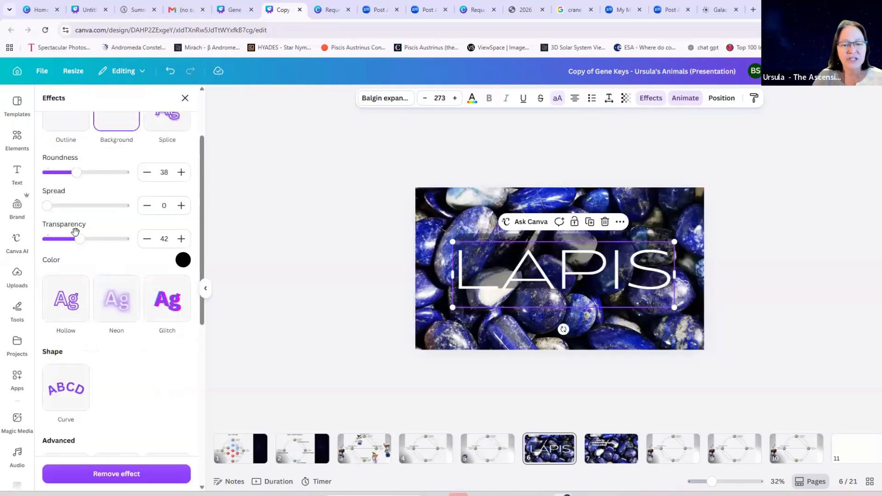
Step: Set the Background effect of the large LAPIS text to spread 42 and transparency 21
{"action": "left_click", "coordinate": [124, 239]}
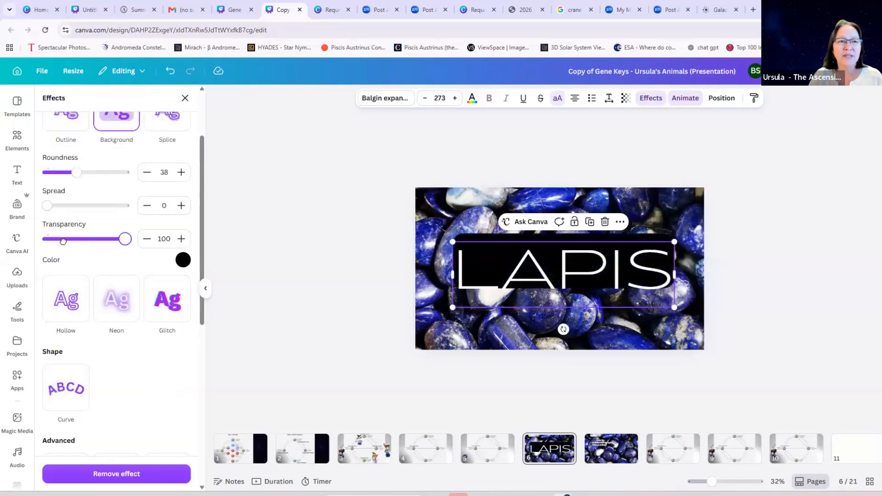
{"action": "left_click", "coordinate": [59, 239]}
{"action": "left_click_drag", "start_coordinate": [48, 205], "coordinate": [67, 206]}
{"action": "left_click", "coordinate": [80, 205]}
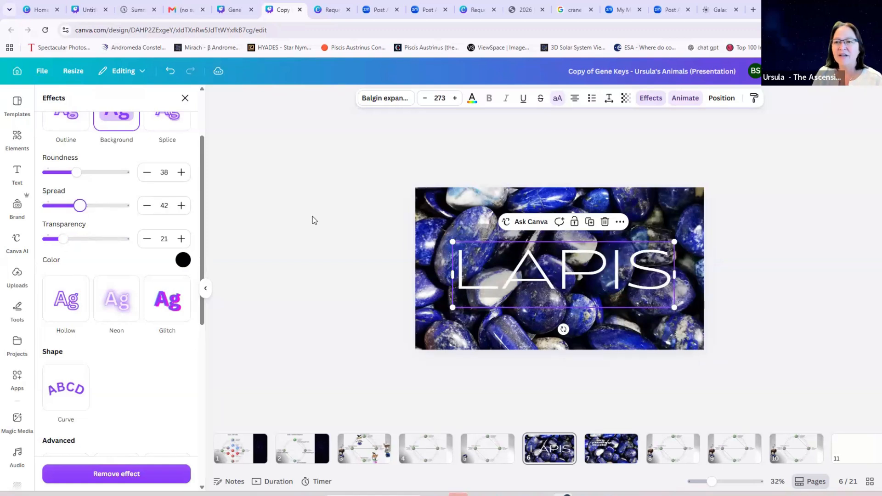
{"action": "left_click", "coordinate": [748, 319]}
{"action": "left_click", "coordinate": [749, 318]}
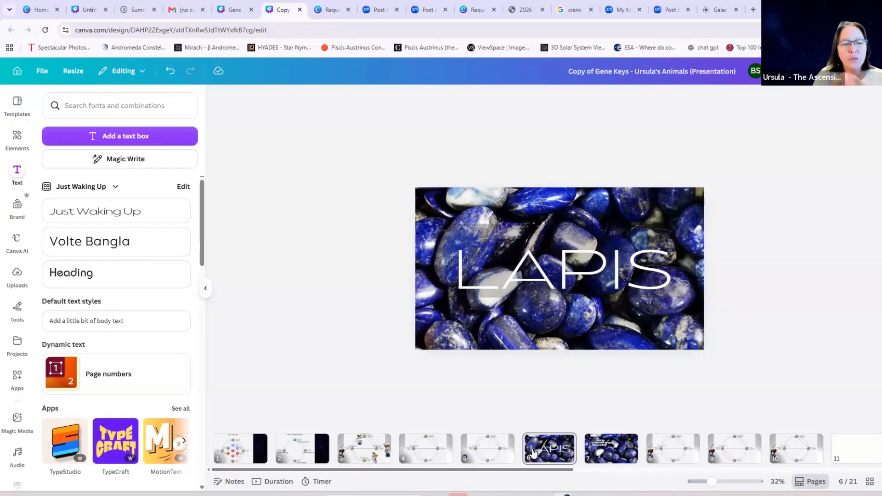
Step: Copy the large LAPIS text on page 6 and open page 7
{"action": "left_click", "coordinate": [609, 279]}
{"action": "left_click", "coordinate": [625, 272]}
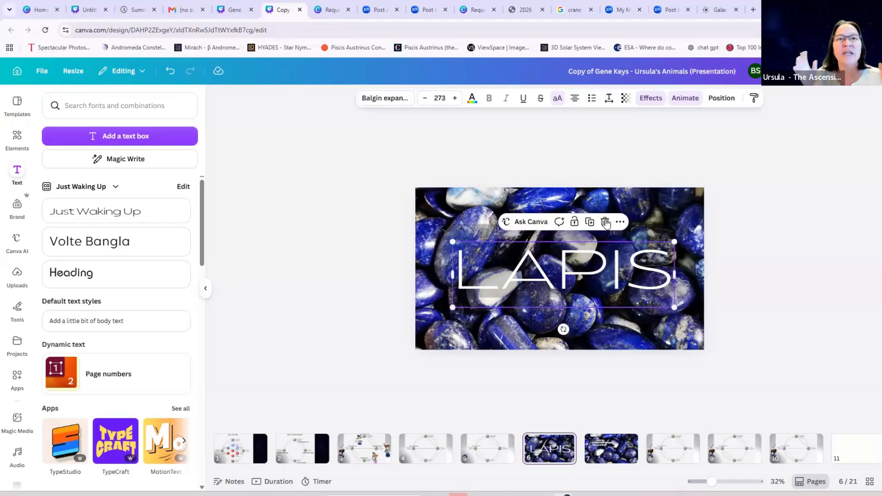
{"action": "left_click", "coordinate": [625, 223]}
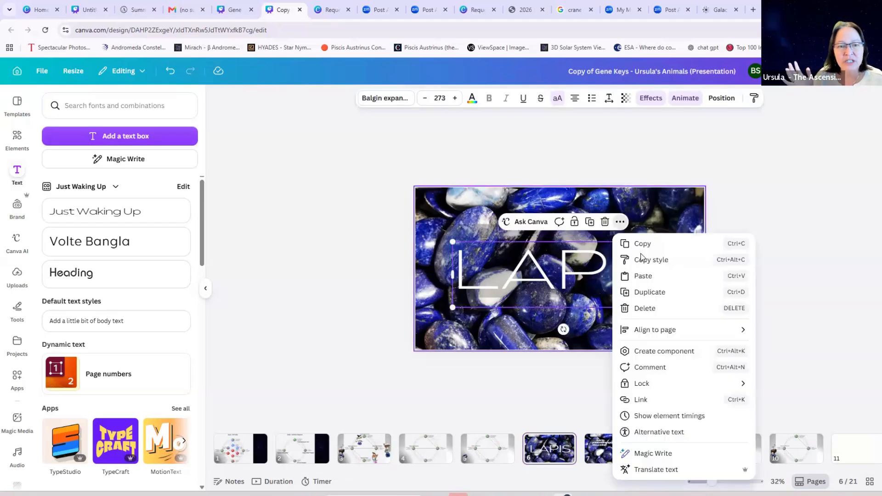
{"action": "left_click", "coordinate": [614, 447]}
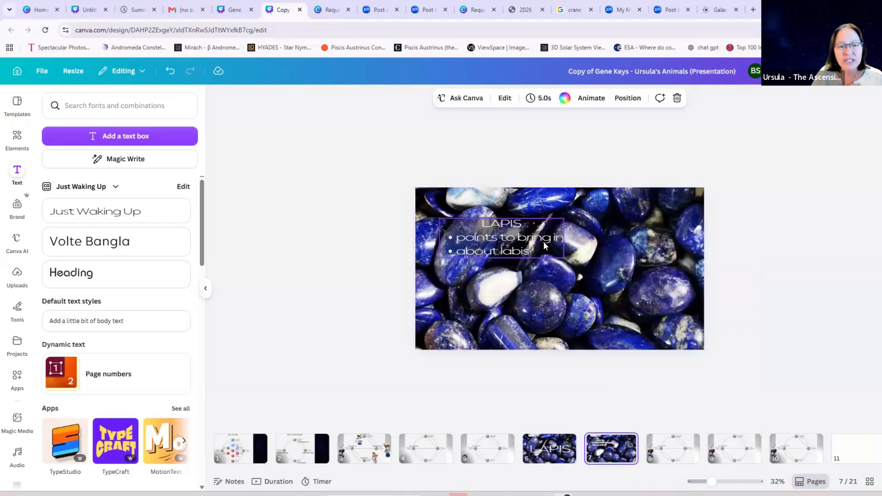
Step: Delete the bulleted lapis text box on page 7 and undo the deletion
{"action": "left_click", "coordinate": [544, 241]}
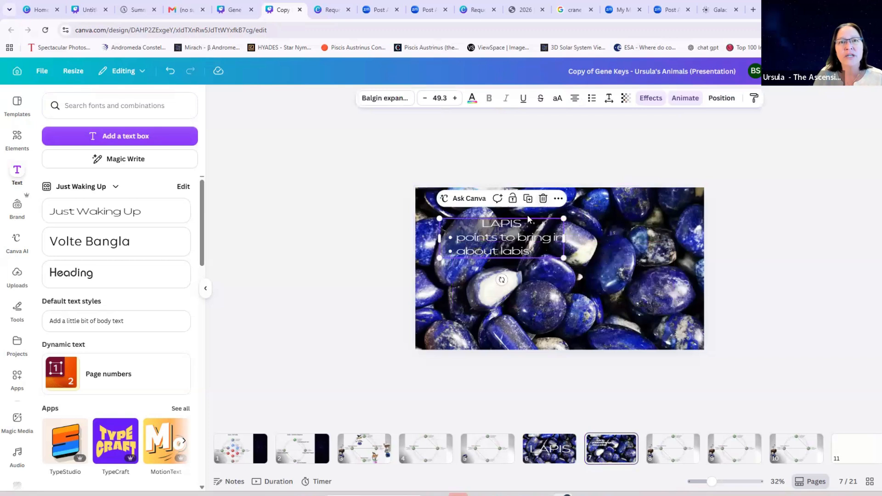
{"action": "key", "text": "Delete"}
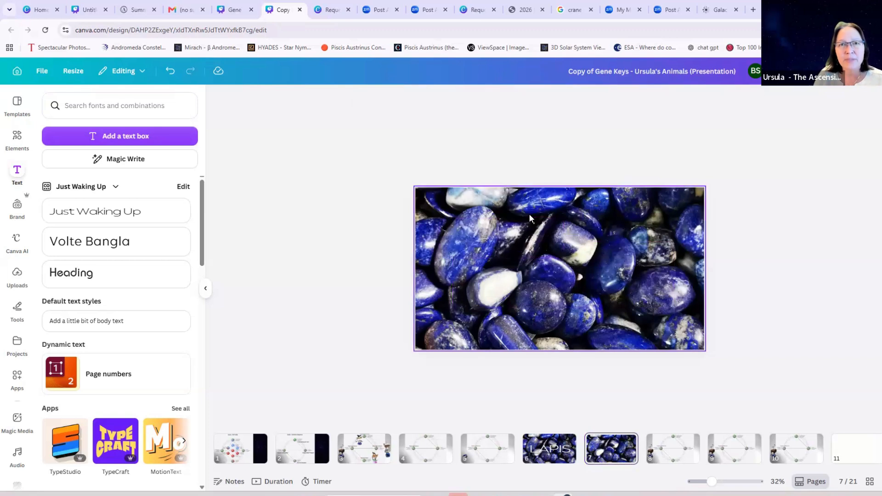
{"action": "left_click", "coordinate": [170, 74]}
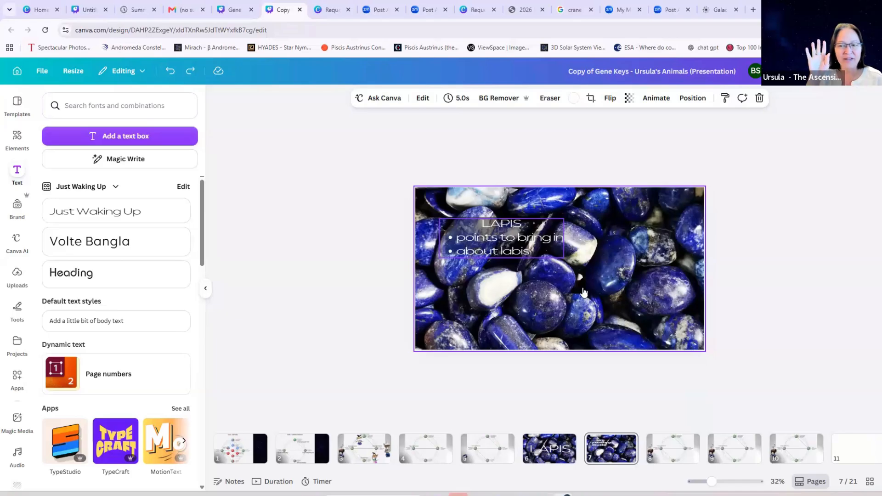
Step: Move the bulleted text box to page 7's lower middle and paste the large LAPIS title centred above it
{"action": "left_click_drag", "start_coordinate": [539, 220], "coordinate": [584, 292]}
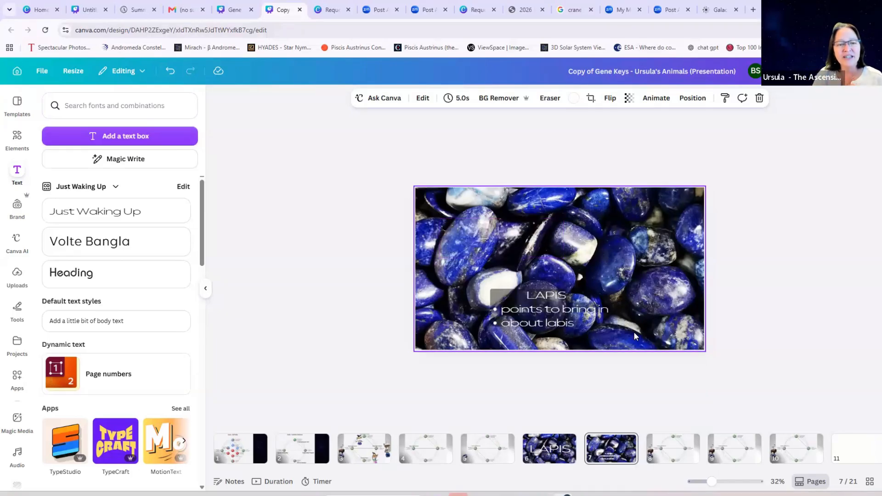
{"action": "key", "text": "ctrl+v"}
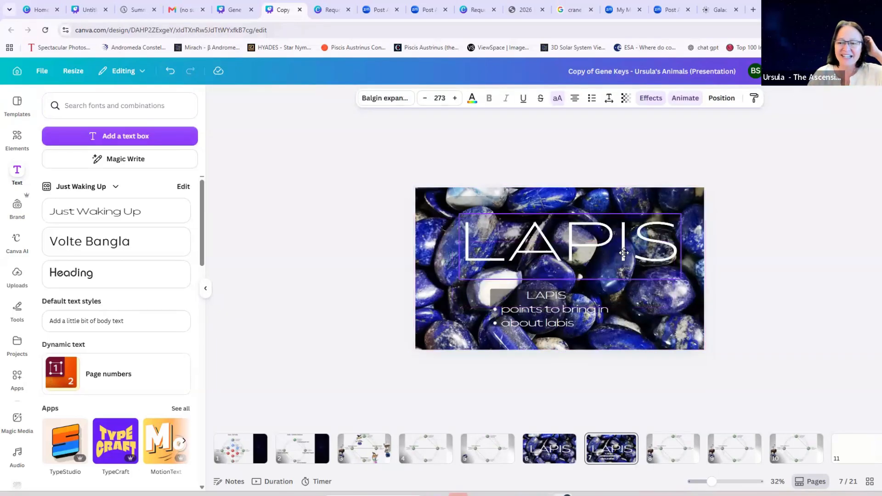
{"action": "left_click_drag", "start_coordinate": [623, 253], "coordinate": [614, 263]}
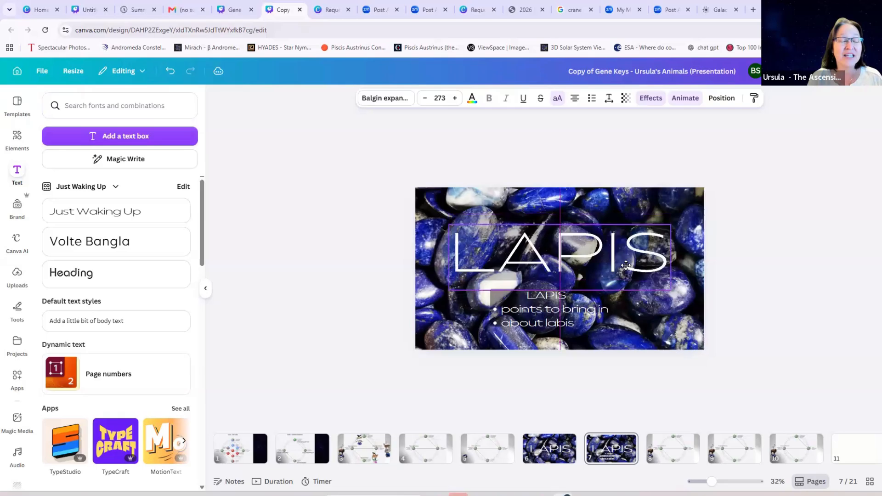
Step: Remove the small LAPIS line and the "points to bring in" bullet from page 7's lower text box, keeping "about labis"
{"action": "left_click", "coordinate": [572, 323]}
{"action": "left_click", "coordinate": [591, 313]}
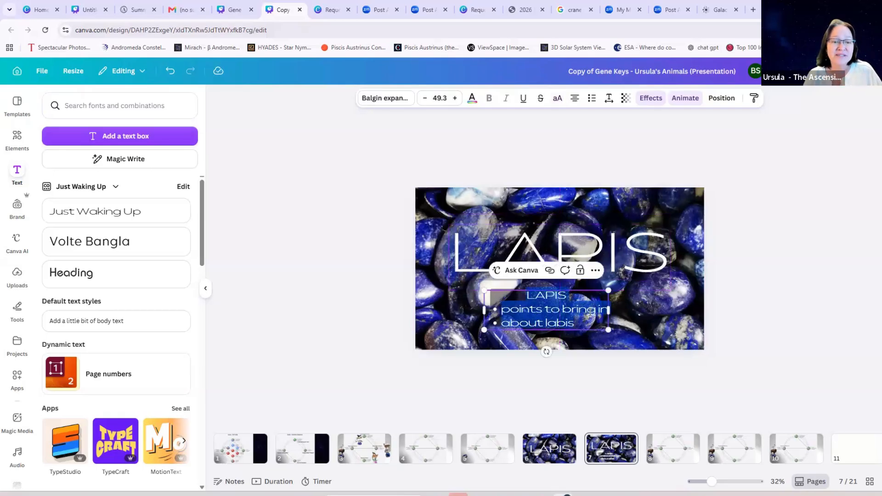
{"action": "left_click", "coordinate": [596, 317]}
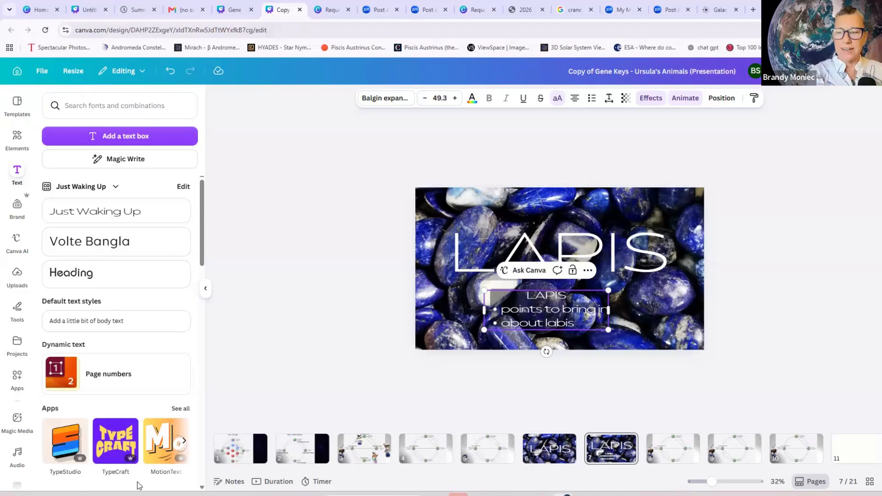
{"action": "double_click", "coordinate": [596, 316]}
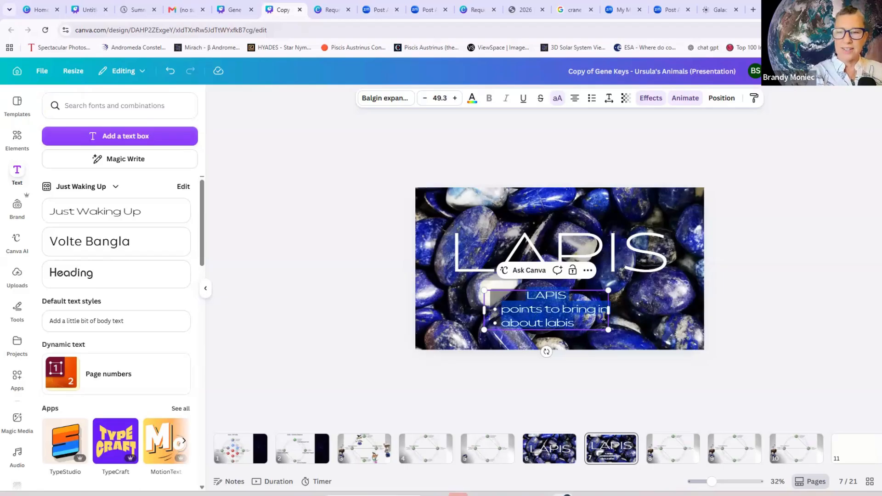
{"action": "left_click_drag", "start_coordinate": [596, 317], "coordinate": [607, 311]}
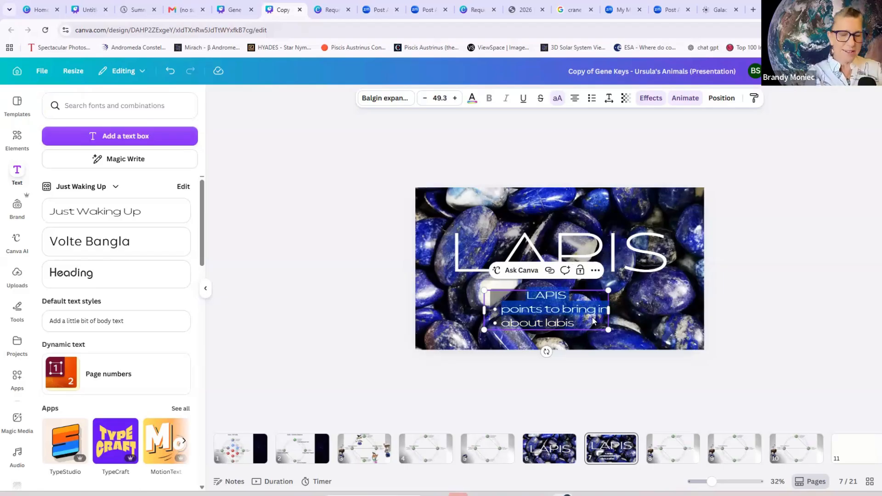
{"action": "key", "text": "BackSpace"}
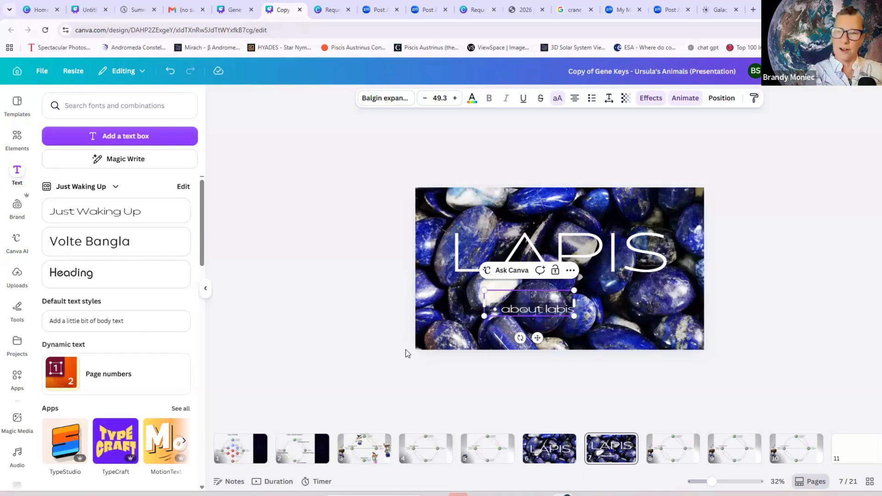
Step: Remove the bullet marker from the "about labis" line and restore it
{"action": "left_click", "coordinate": [495, 312]}
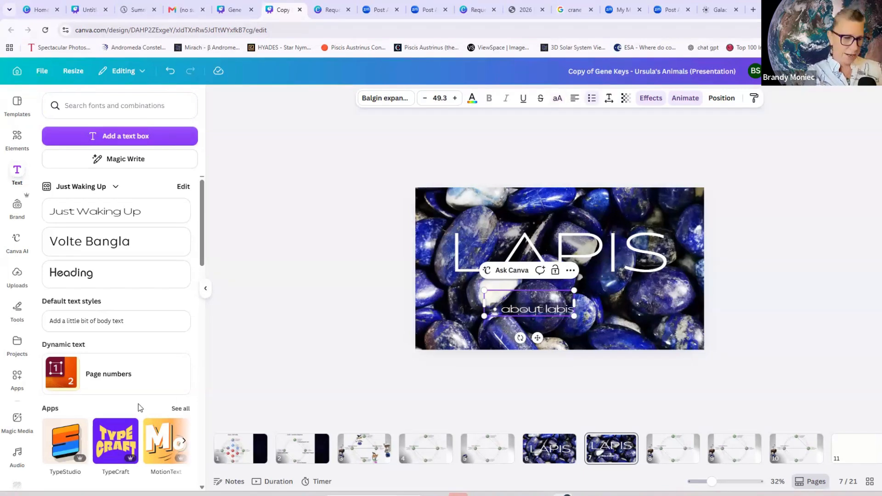
{"action": "key", "text": "BackSpace"}
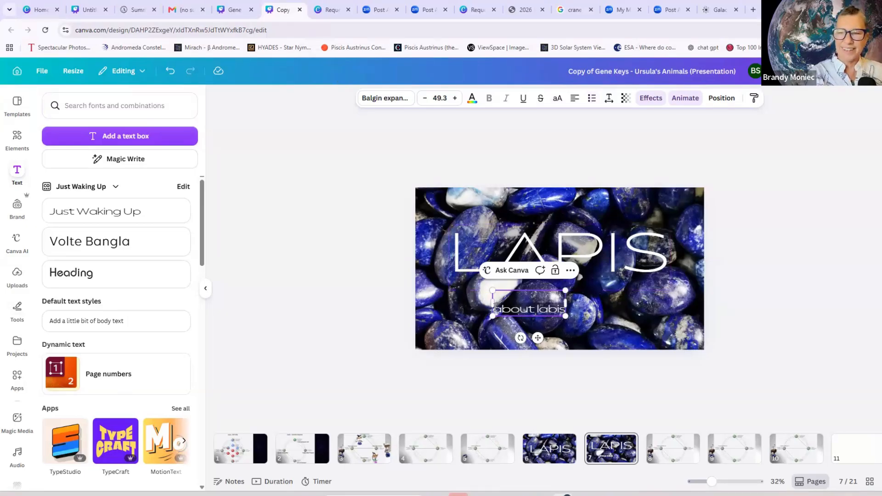
{"action": "left_click", "coordinate": [594, 103]}
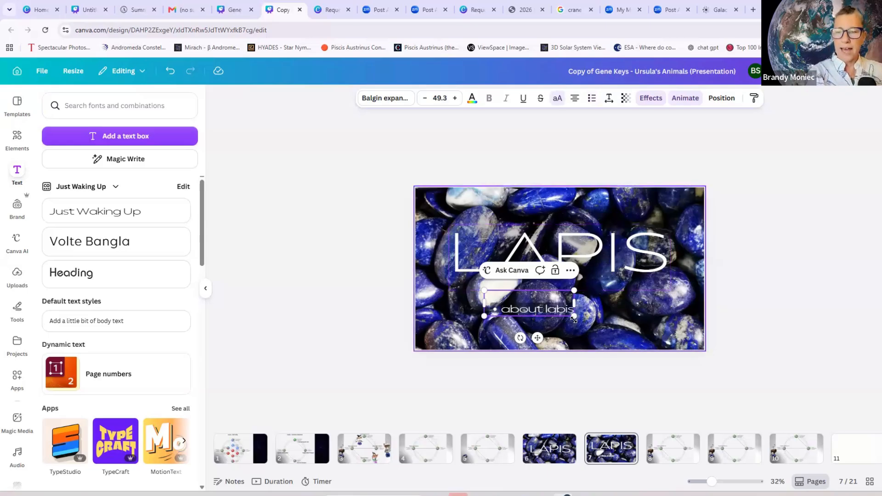
Step: Enlarge the "about labis" text to font size 93.9 and move it up close beneath the LAPIS title
{"action": "left_click_drag", "start_coordinate": [573, 316], "coordinate": [630, 403]}
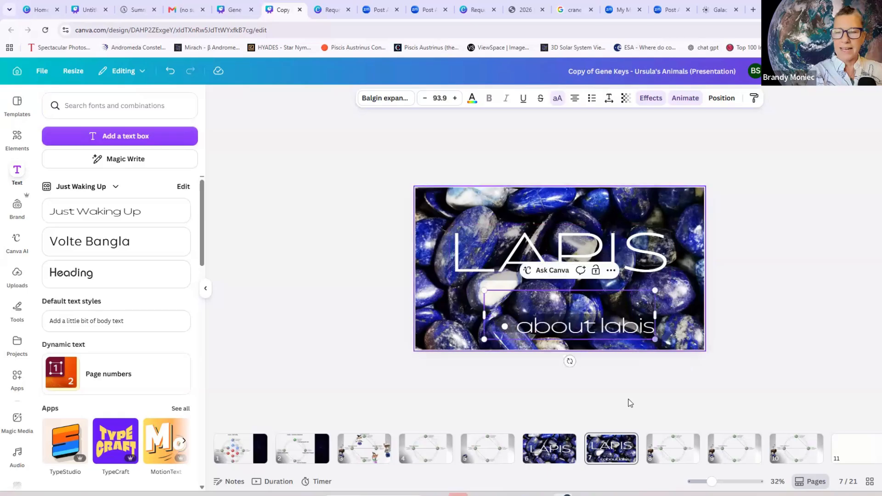
{"action": "key", "text": "Escape"}
{"action": "left_click", "coordinate": [590, 333]}
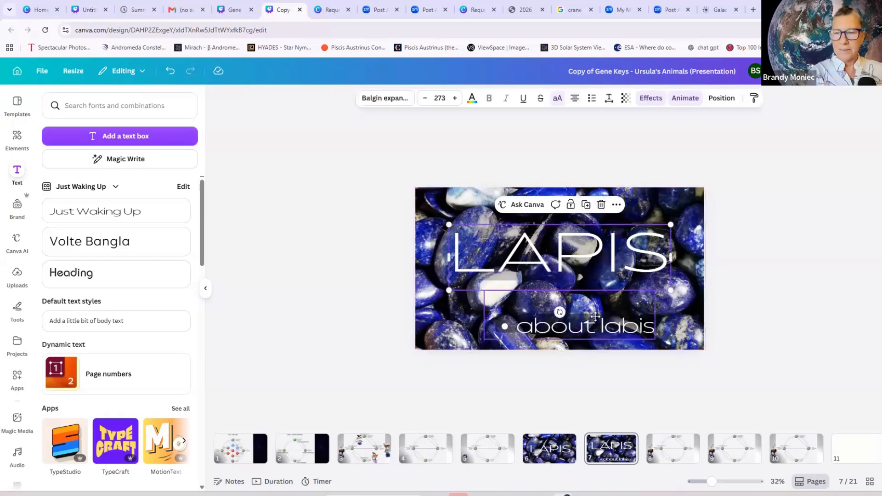
{"action": "left_click_drag", "start_coordinate": [597, 334], "coordinate": [617, 305]}
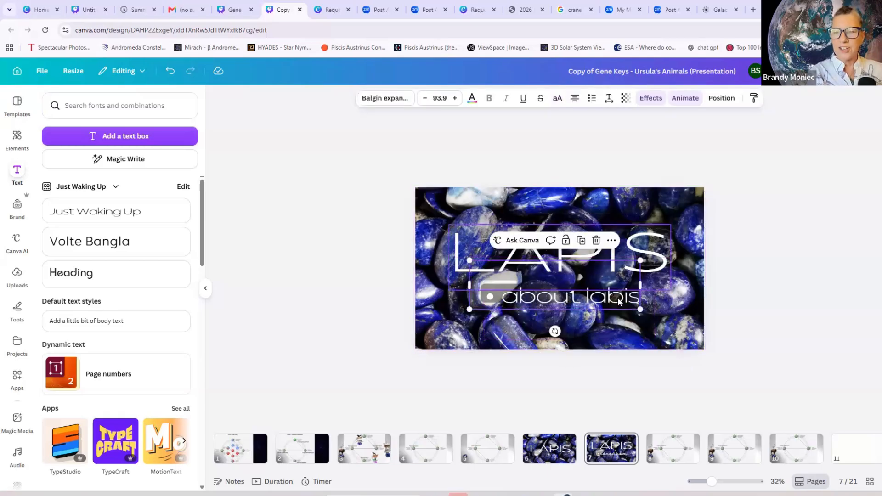
Step: Move the "about labis" text box slightly lower to leave a gap beneath the LAPIS title
{"action": "left_click", "coordinate": [626, 301]}
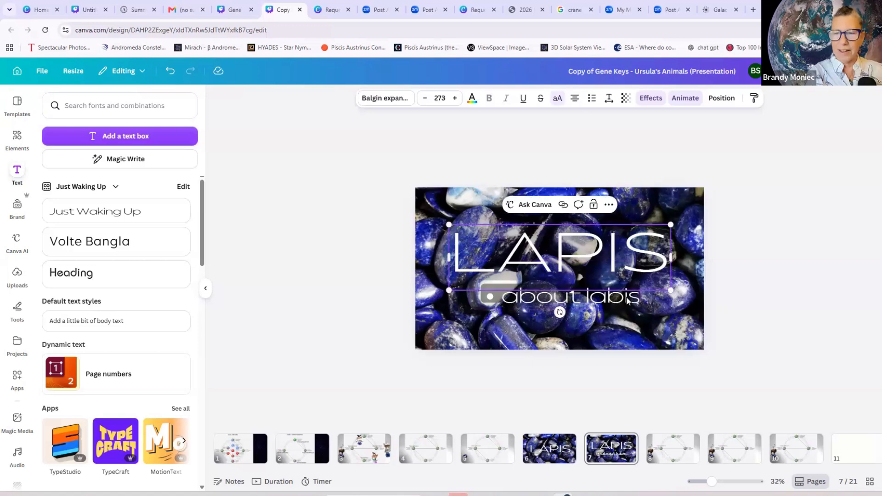
{"action": "left_click", "coordinate": [633, 305]}
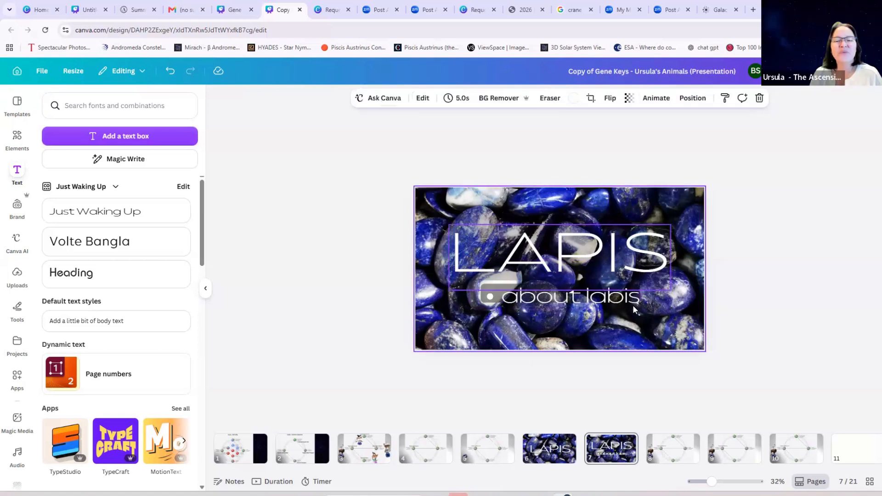
{"action": "left_click", "coordinate": [621, 300]}
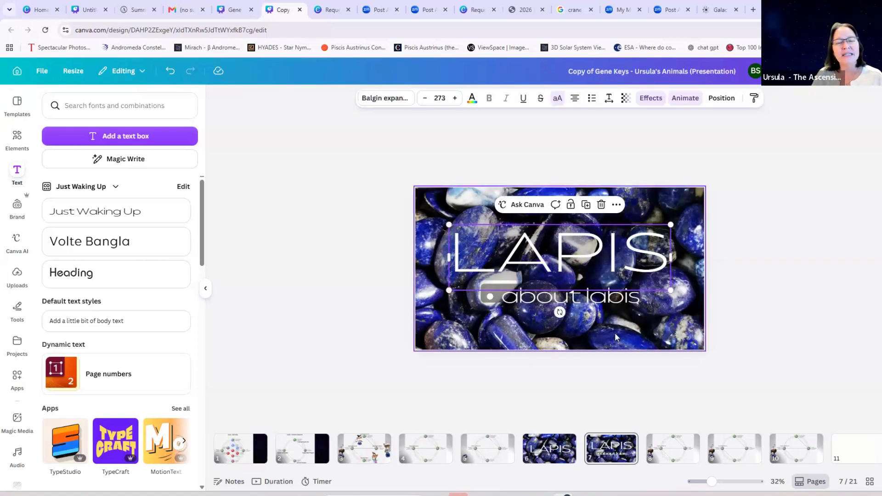
{"action": "left_click", "coordinate": [622, 305]}
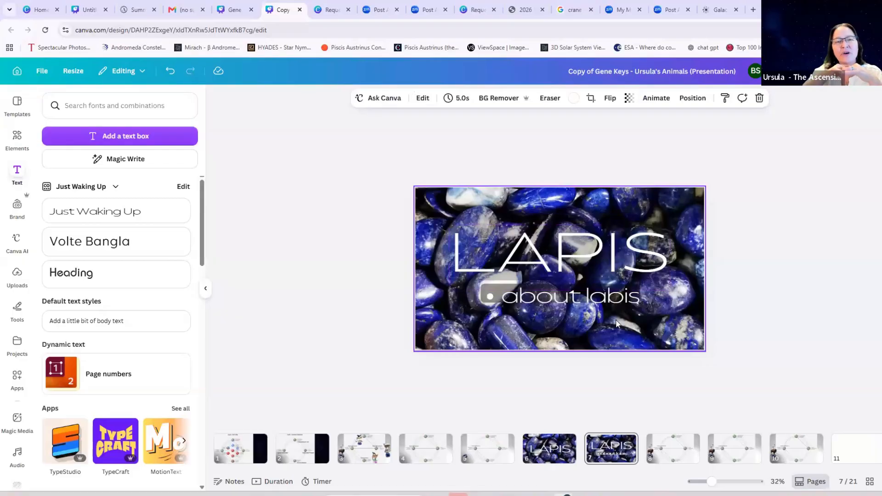
{"action": "left_click", "coordinate": [618, 305]}
{"action": "left_click", "coordinate": [620, 308]}
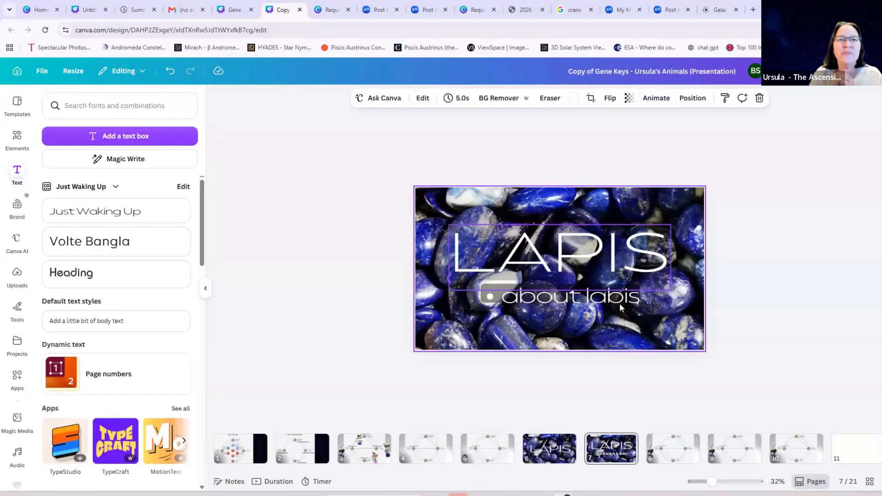
{"action": "left_click", "coordinate": [619, 308]}
{"action": "left_click_drag", "start_coordinate": [619, 317], "coordinate": [618, 333]}
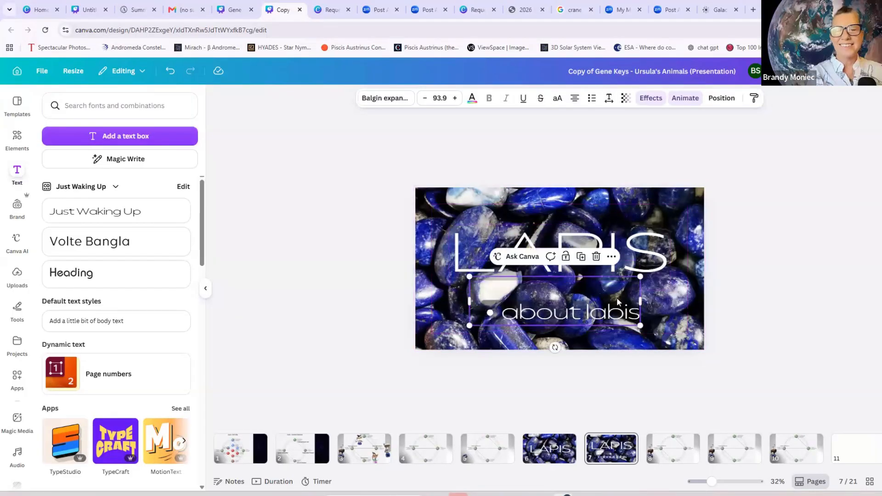
Step: Correct the bullet to read "about lapis" and enlarge it to font size 120 beneath the title
{"action": "left_click", "coordinate": [594, 312]}
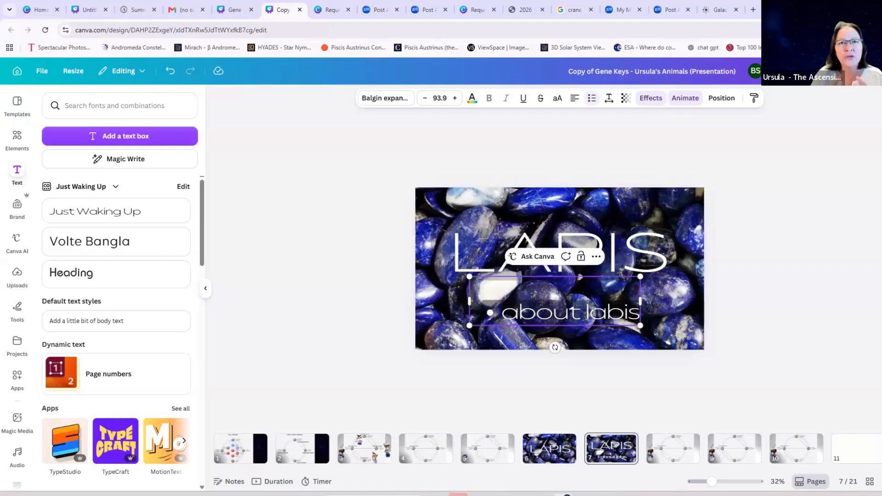
{"action": "key", "text": "Right"}
{"action": "key", "text": "Right"}
{"action": "key", "text": "BackSpace"}
{"action": "type", "text": "p"}
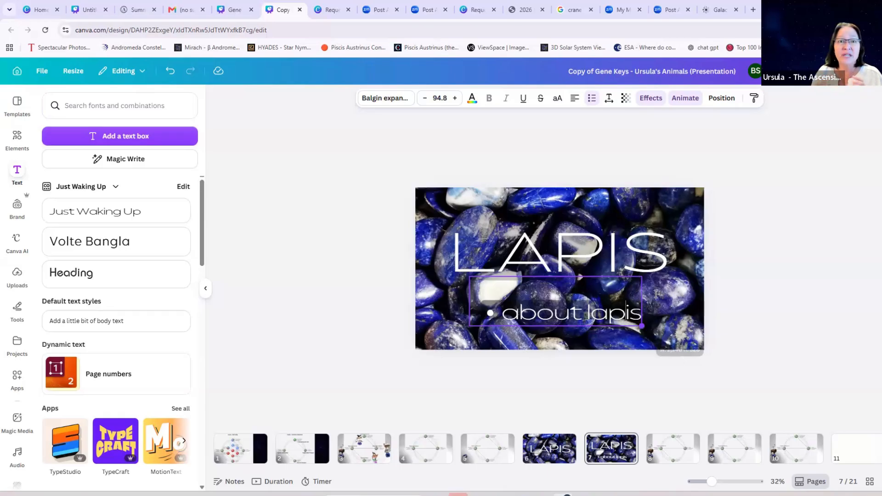
{"action": "left_click_drag", "start_coordinate": [668, 356], "coordinate": [688, 339]}
{"action": "left_click_drag", "start_coordinate": [599, 335], "coordinate": [572, 316]}
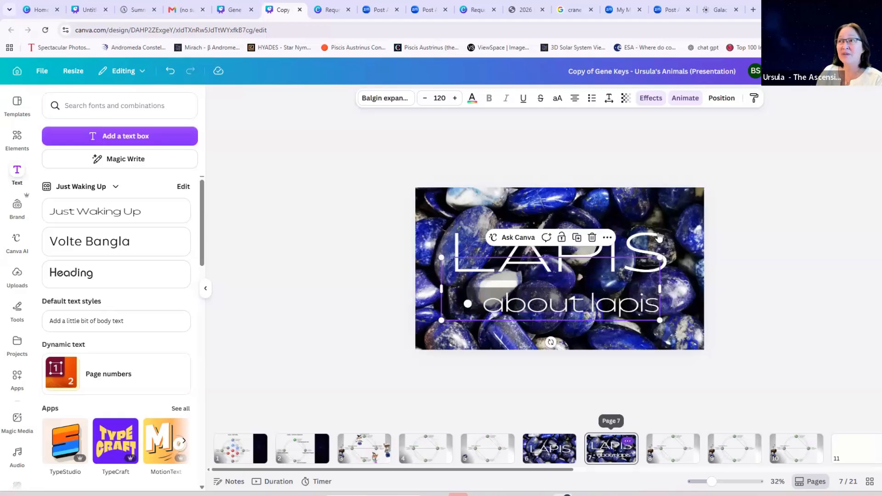
Step: Move the LAPIS title up near page 7's upper edge and the "about lapis" bullet up beneath it
{"action": "left_click", "coordinate": [627, 442]}
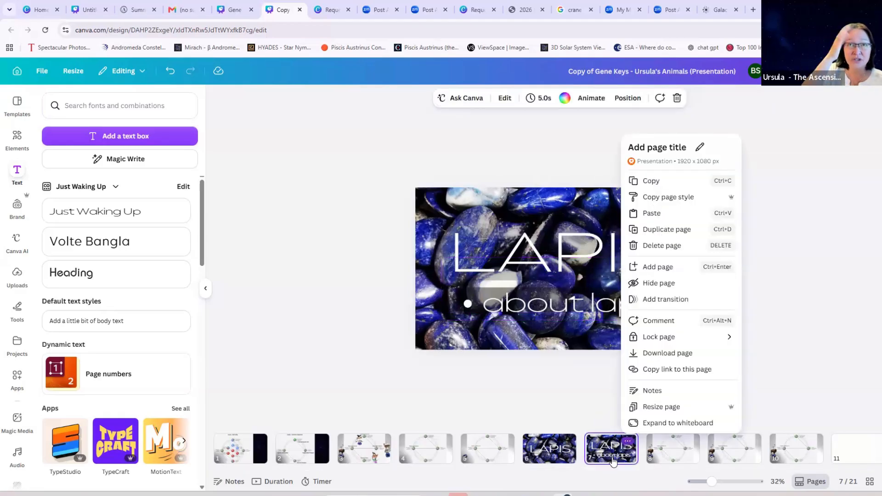
{"action": "left_click", "coordinate": [597, 315]}
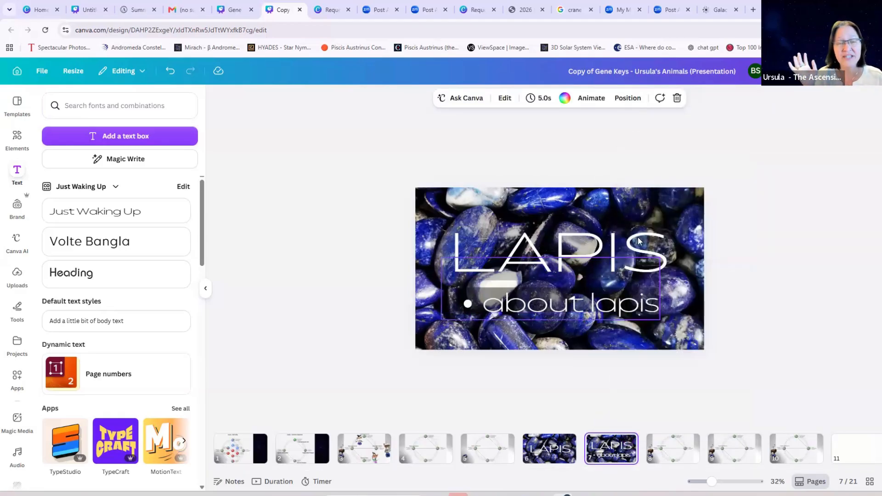
{"action": "left_click", "coordinate": [639, 239]}
{"action": "left_click", "coordinate": [636, 217]}
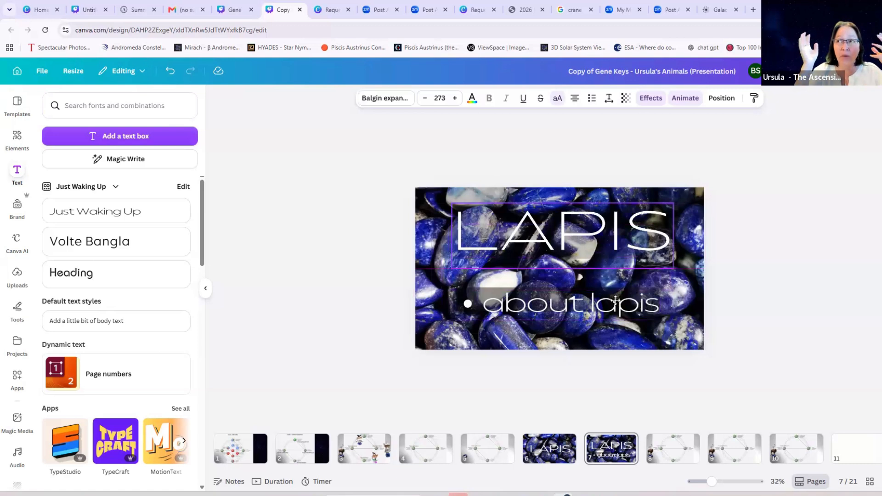
{"action": "key", "text": "ctrl+z"}
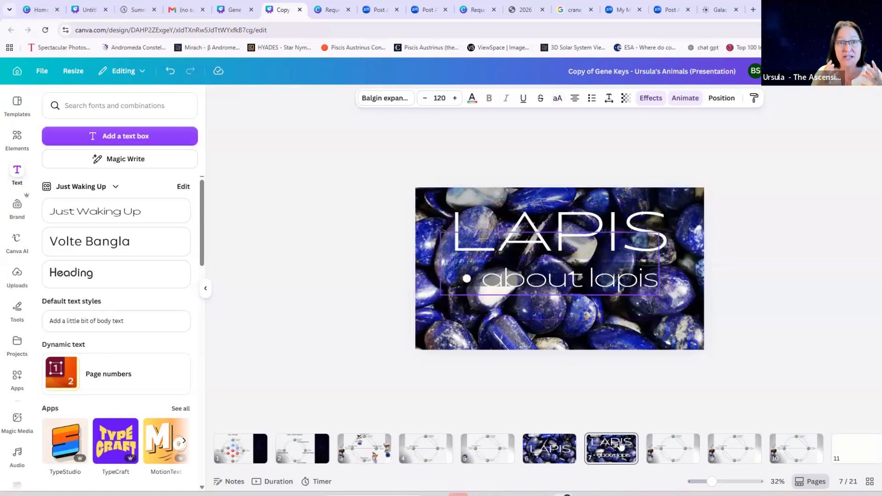
Step: Duplicate page 7 and replace the copy's "about lapis" bullet with two bullets reading "Point 1" and "Point 2"
{"action": "right_click", "coordinate": [641, 256]}
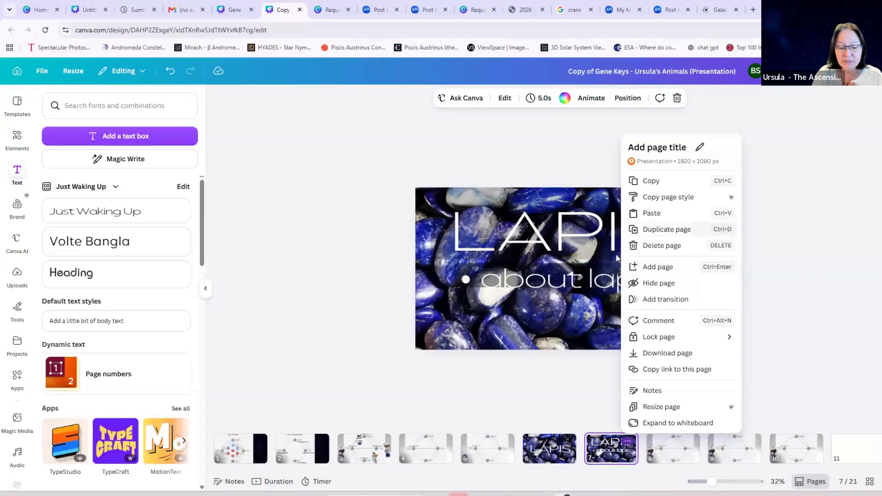
{"action": "key", "text": "ctrl+d"}
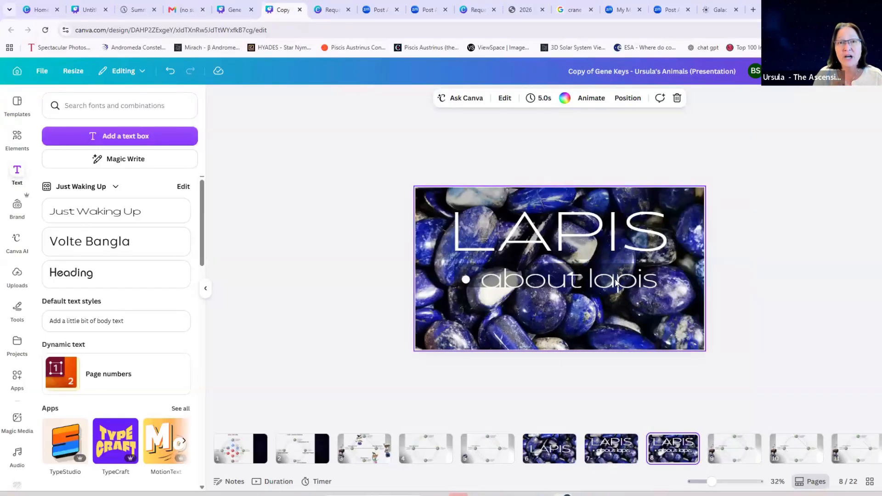
{"action": "left_click", "coordinate": [653, 282]}
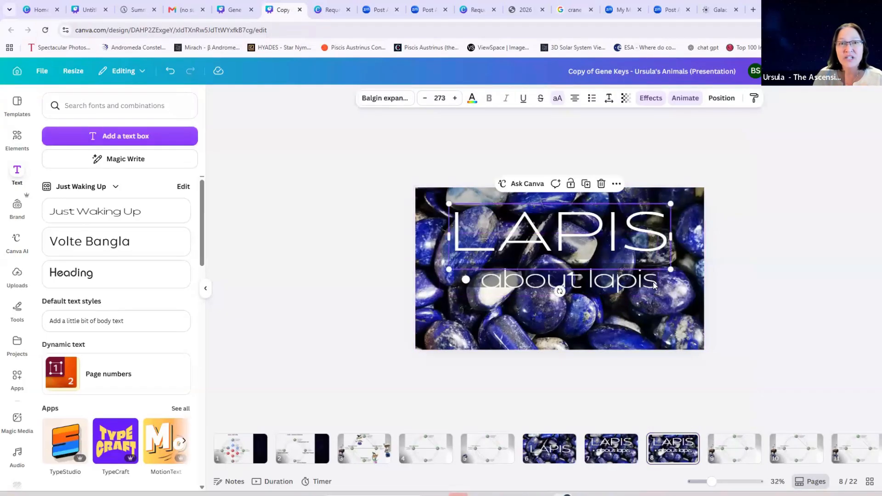
{"action": "key", "text": "Return"}
{"action": "left_click", "coordinate": [653, 282]}
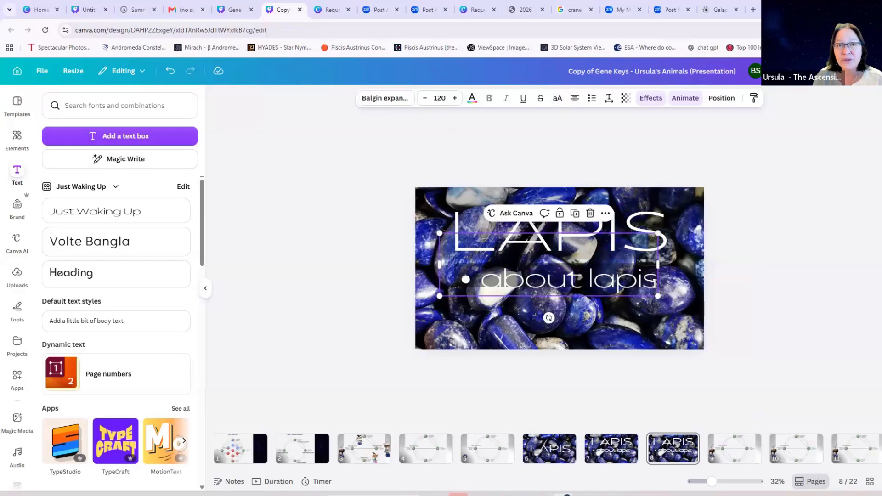
{"action": "double_click", "coordinate": [655, 283]}
{"action": "left_click", "coordinate": [655, 283]}
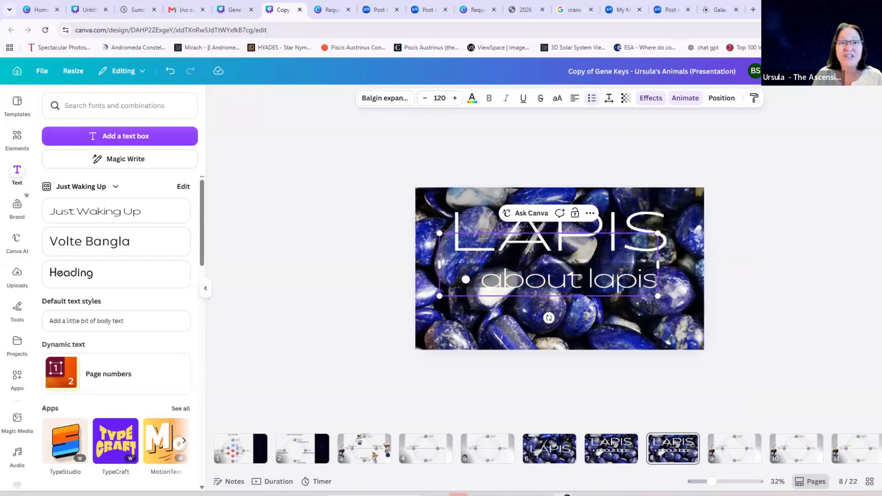
{"action": "double_click", "coordinate": [655, 281]}
{"action": "left_click_drag", "start_coordinate": [655, 282], "coordinate": [478, 334]}
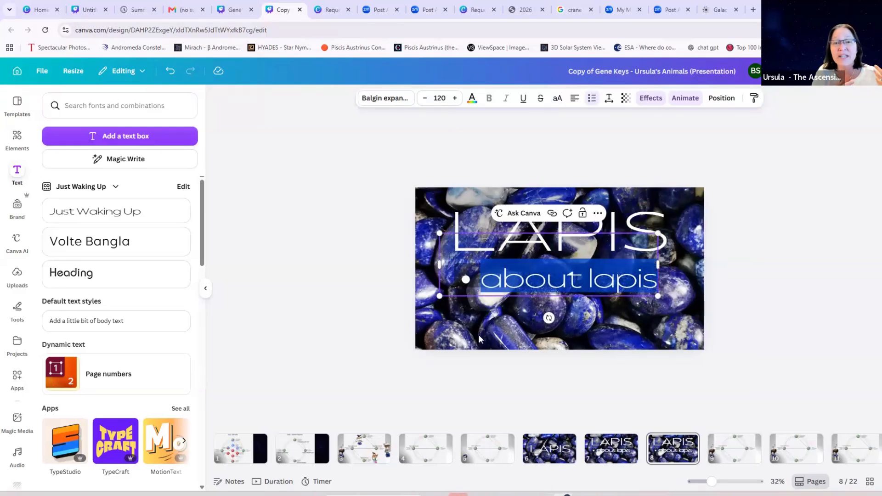
{"action": "type", "text": "Point"}
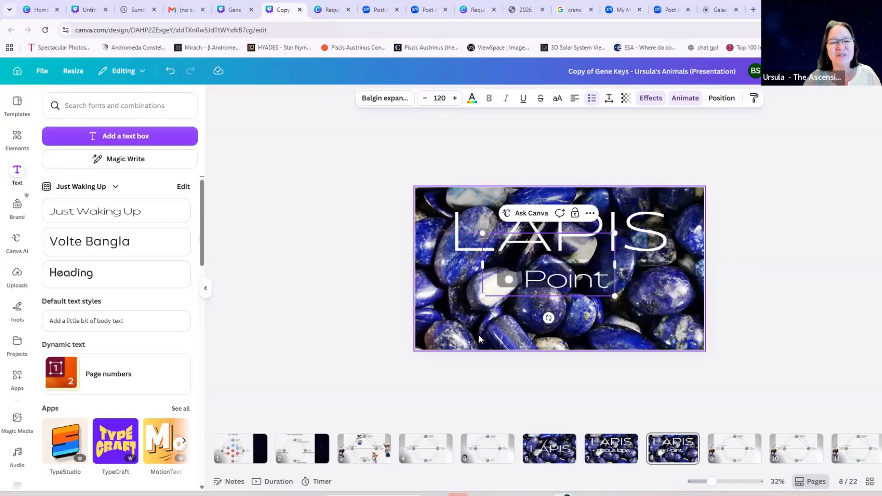
{"action": "type", "text": " 1"}
{"action": "key", "text": "Return"}
{"action": "type", "text": "Poi"}
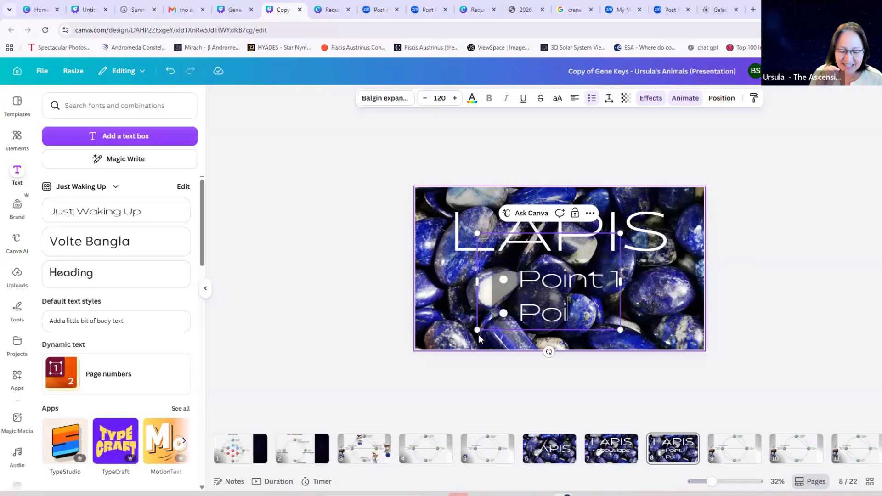
{"action": "type", "text": "nt 2"}
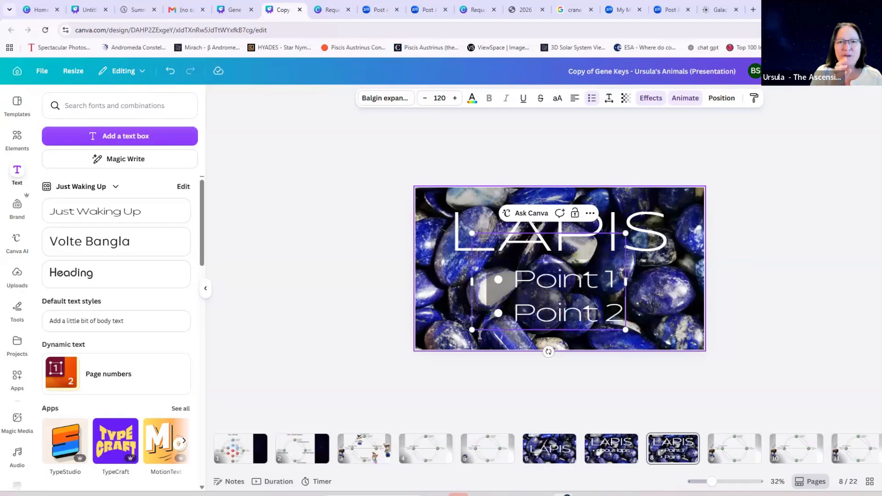
Step: Replace page 7's "about lapis" bullet with "Point 1"
{"action": "left_click", "coordinate": [624, 457]}
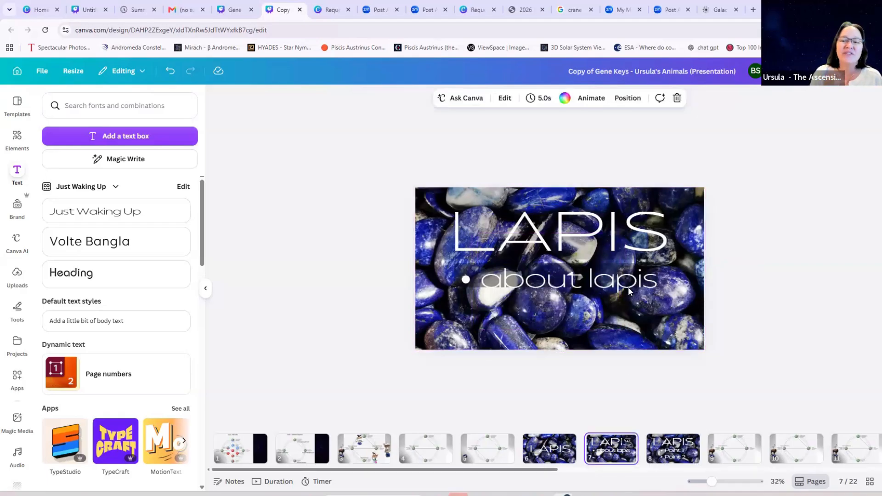
{"action": "left_click", "coordinate": [654, 279]}
{"action": "left_click_drag", "start_coordinate": [655, 279], "coordinate": [486, 286]}
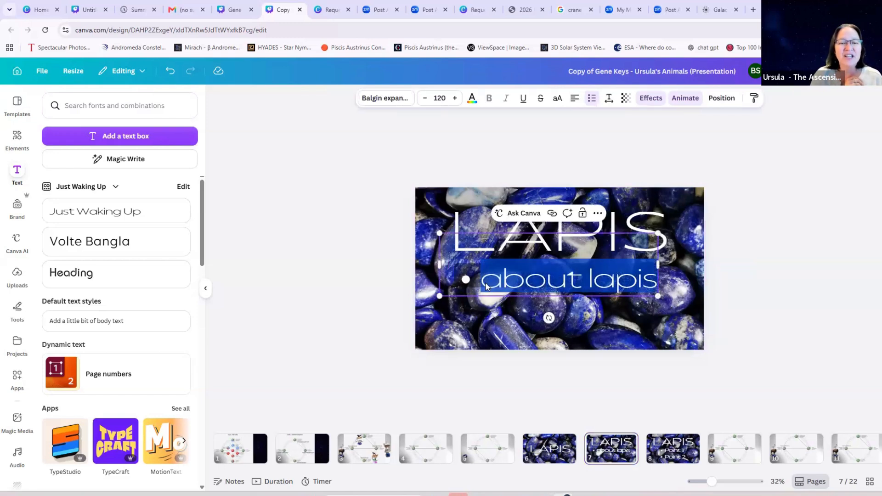
{"action": "type", "text": "Point"}
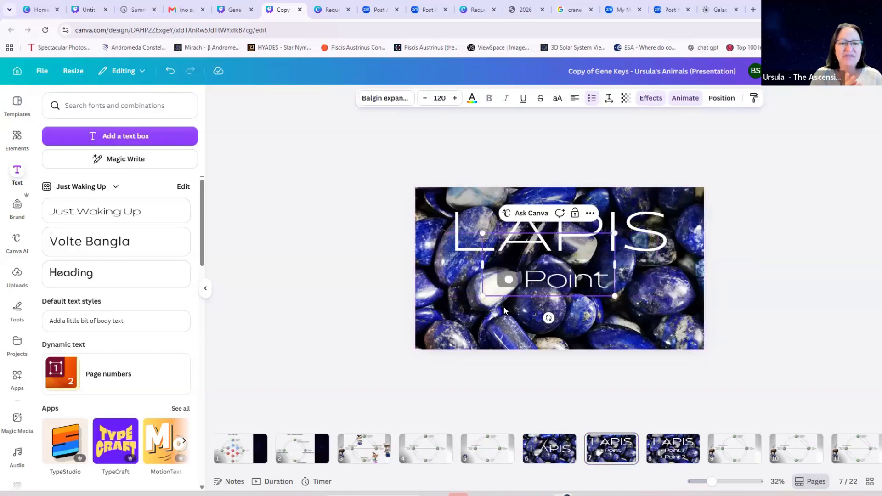
{"action": "type", "text": " 1"}
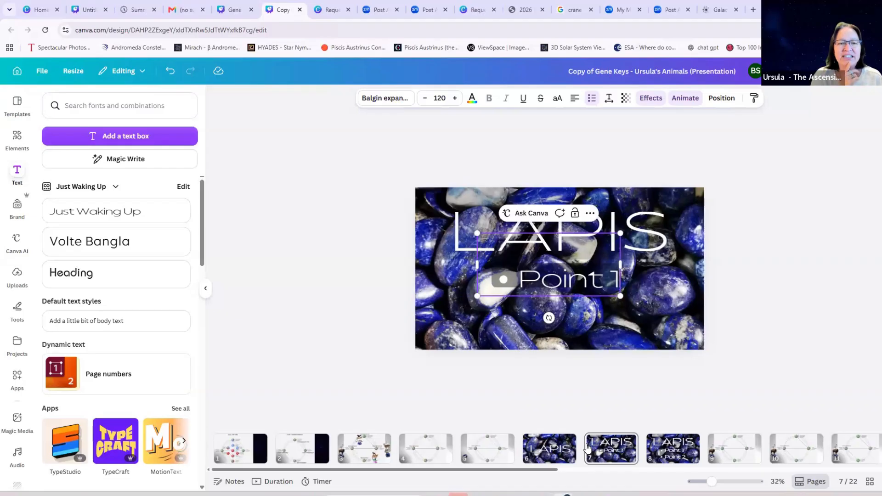
Step: Apply the Match & Move transition between pages 6 and 7 and between pages 7 and 8
{"action": "mouse_move", "coordinate": [584, 458]}
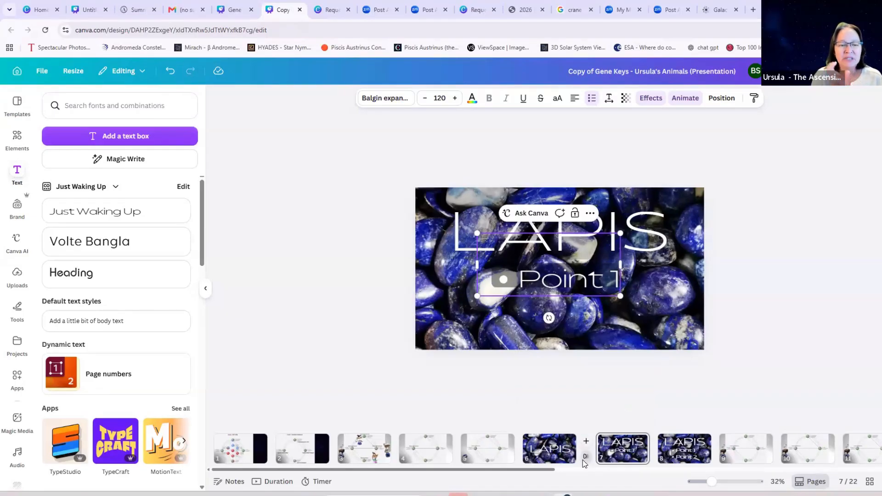
{"action": "left_click", "coordinate": [583, 459]}
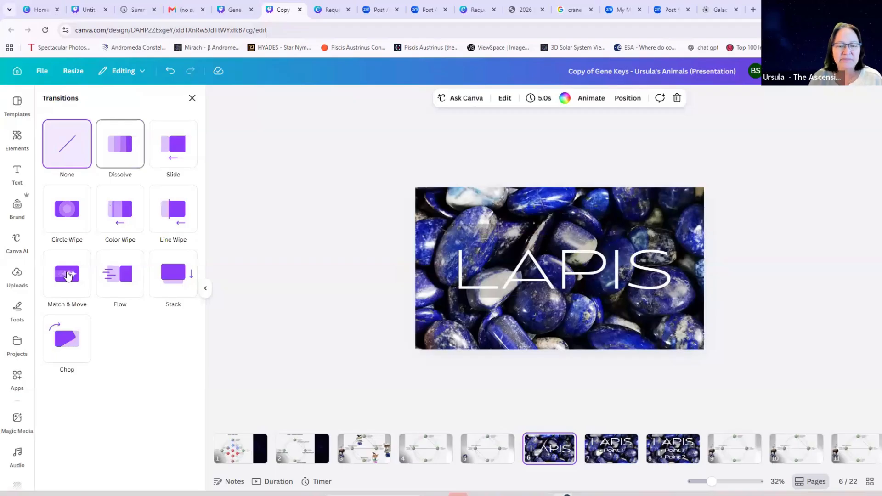
{"action": "left_click", "coordinate": [67, 274]}
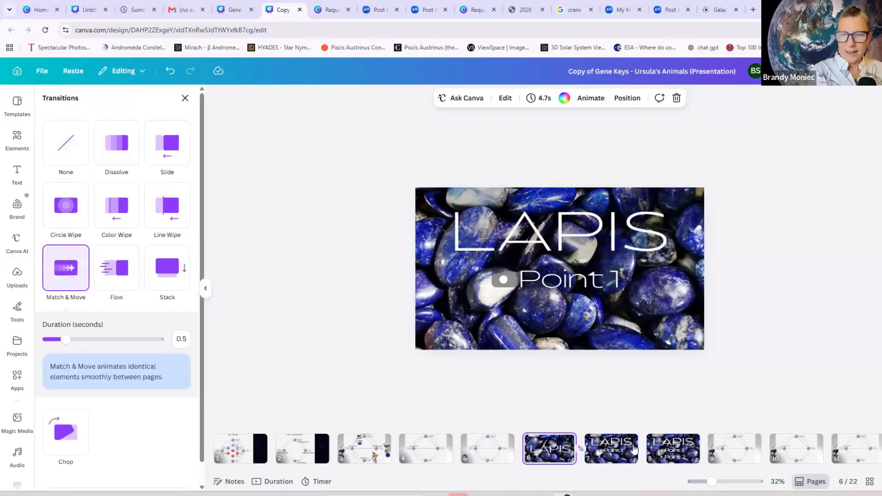
{"action": "mouse_move", "coordinate": [650, 447]}
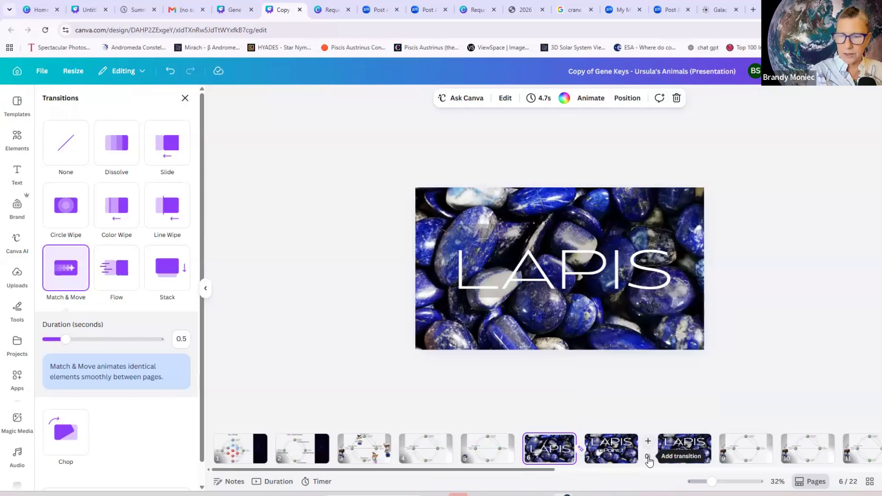
{"action": "left_click", "coordinate": [649, 459]}
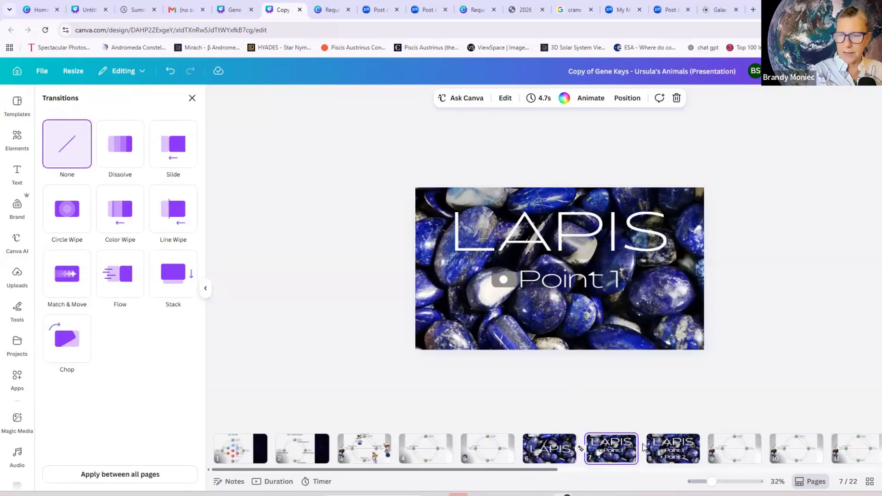
{"action": "mouse_move", "coordinate": [649, 445]}
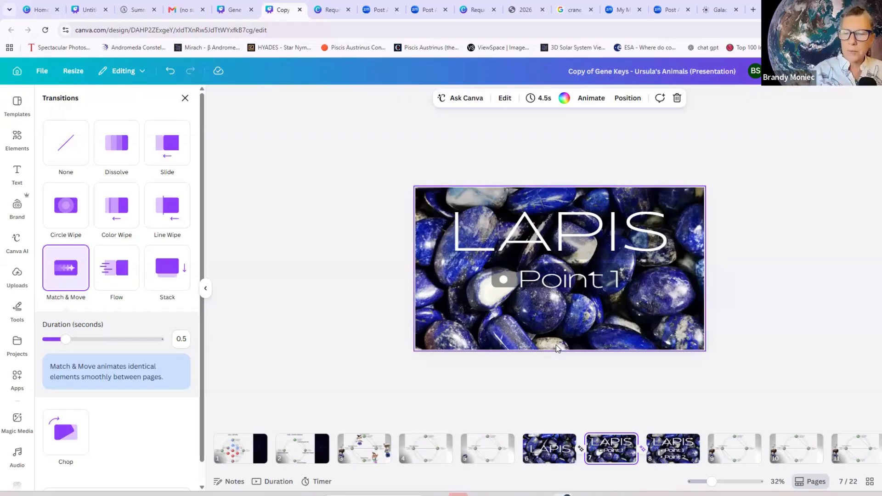
Step: Review the LAPIS pages 6 to 8 in order to check how the title and bullets build up
{"action": "left_click", "coordinate": [524, 441]}
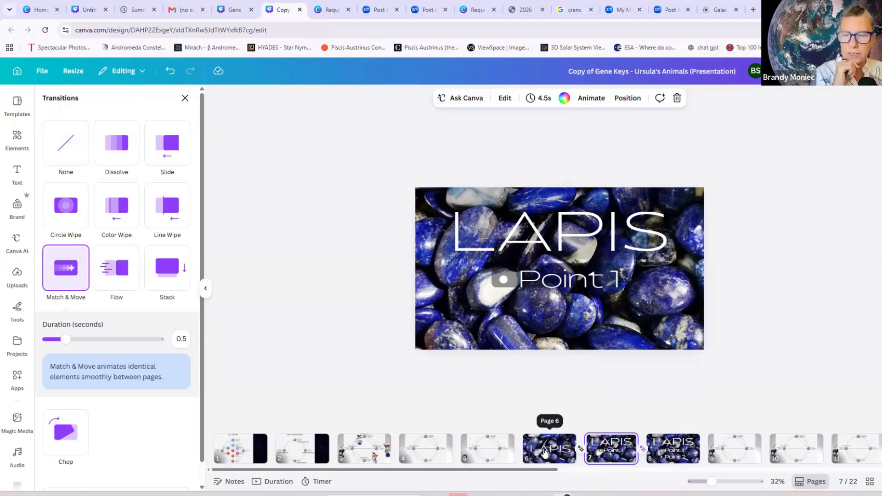
{"action": "left_click", "coordinate": [546, 455]}
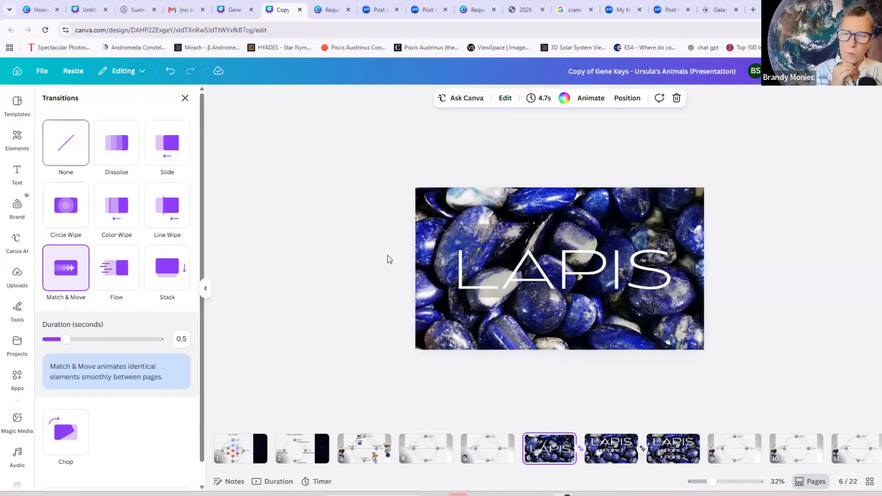
{"action": "left_click", "coordinate": [615, 454]}
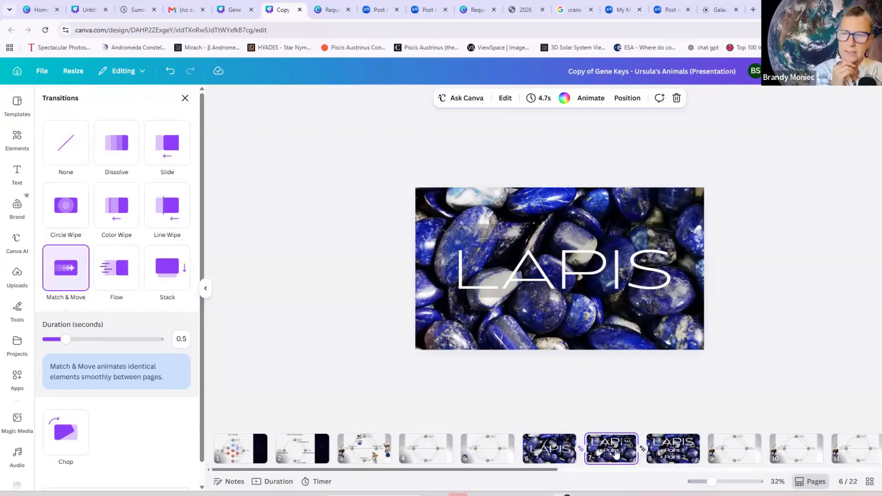
{"action": "left_click", "coordinate": [664, 452]}
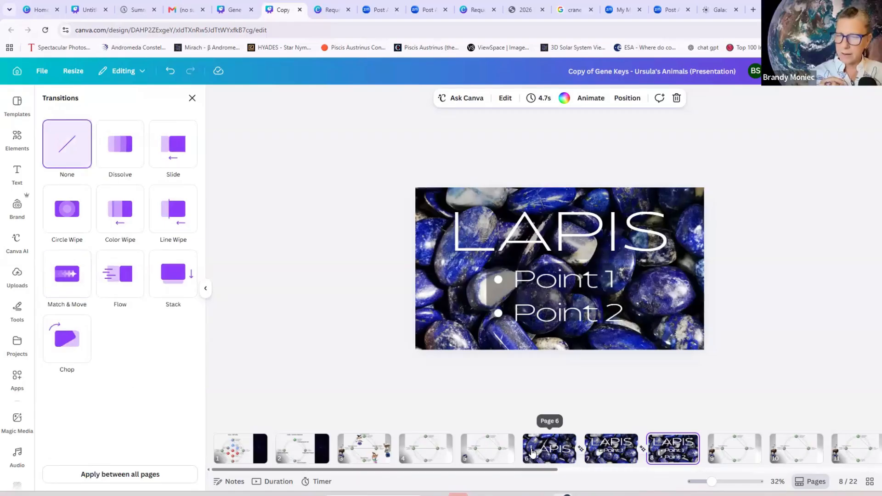
{"action": "left_click", "coordinate": [532, 452]}
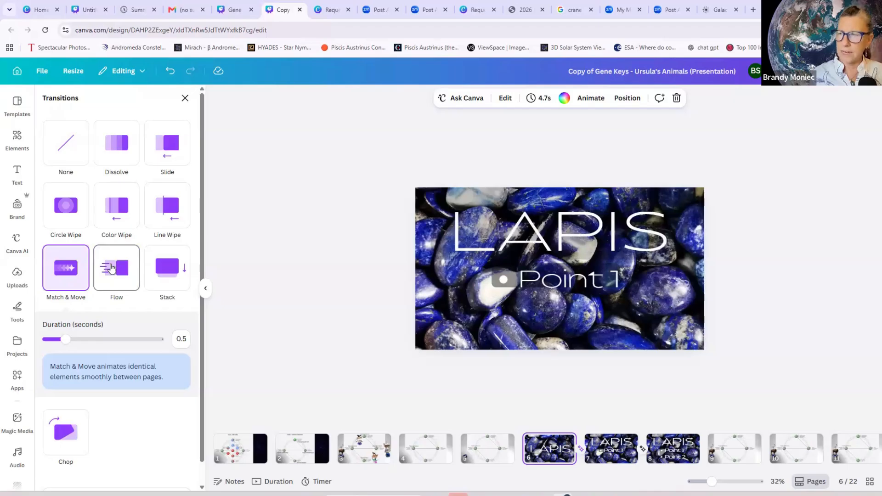
{"action": "left_click", "coordinate": [608, 454]}
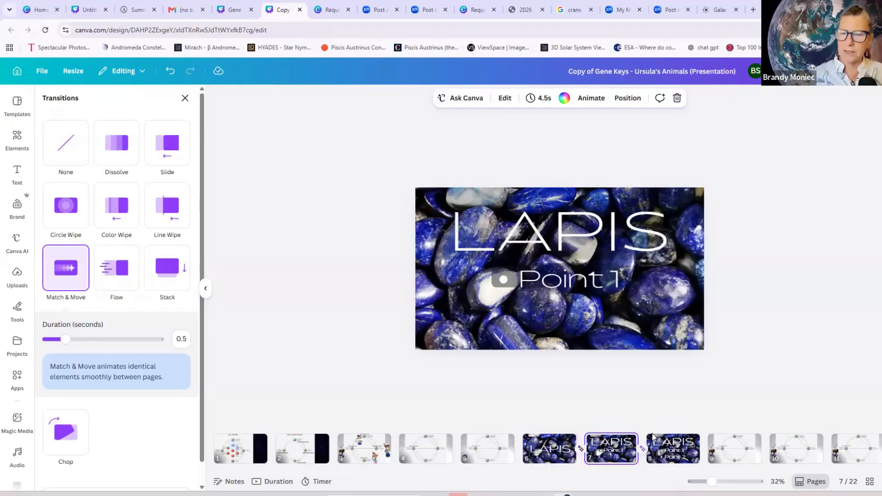
{"action": "left_click", "coordinate": [669, 453]}
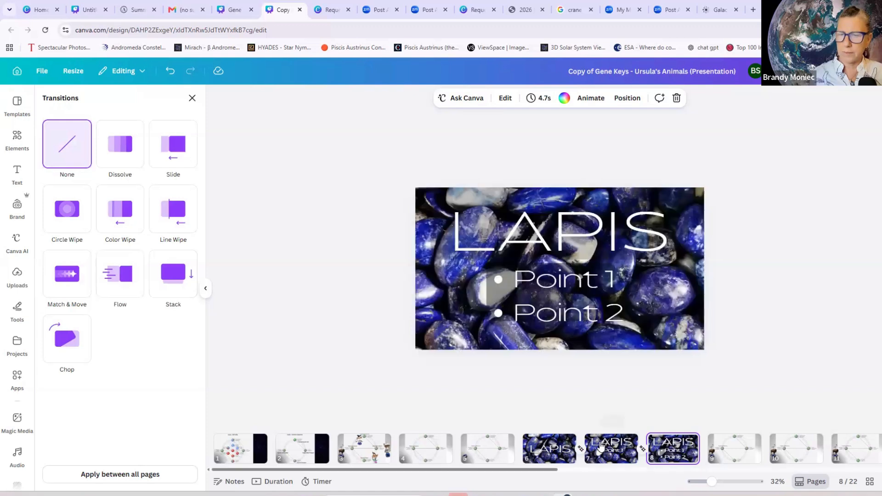
Step: Move the page 5 diagram with only the lapis stone to directly after the last LAPIS page
{"action": "left_click", "coordinate": [594, 441]}
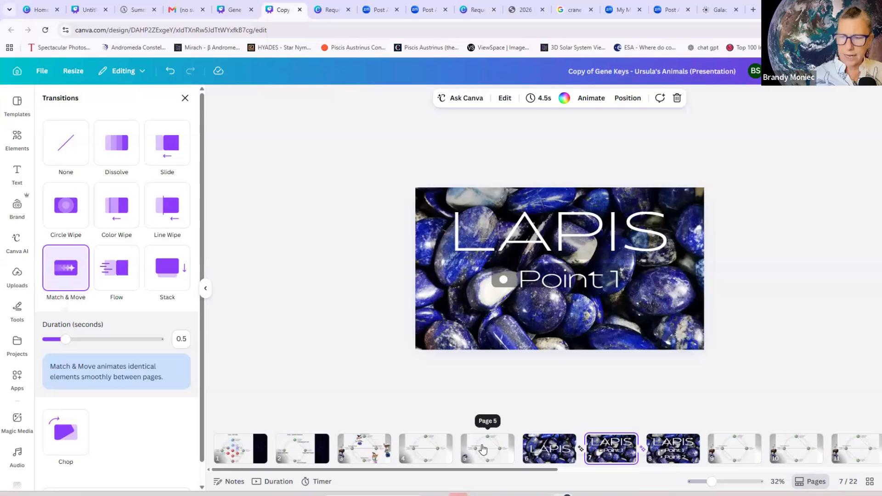
{"action": "left_click_drag", "start_coordinate": [483, 449], "coordinate": [650, 463]}
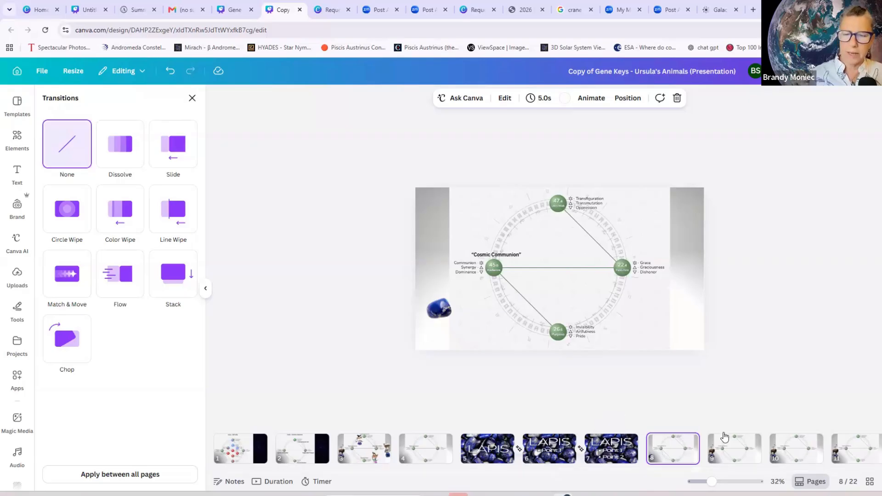
Step: Ungroup the animal stack on page 9 and delete the ibis and the bison, leaving the ant on the lapis
{"action": "left_click", "coordinate": [731, 452]}
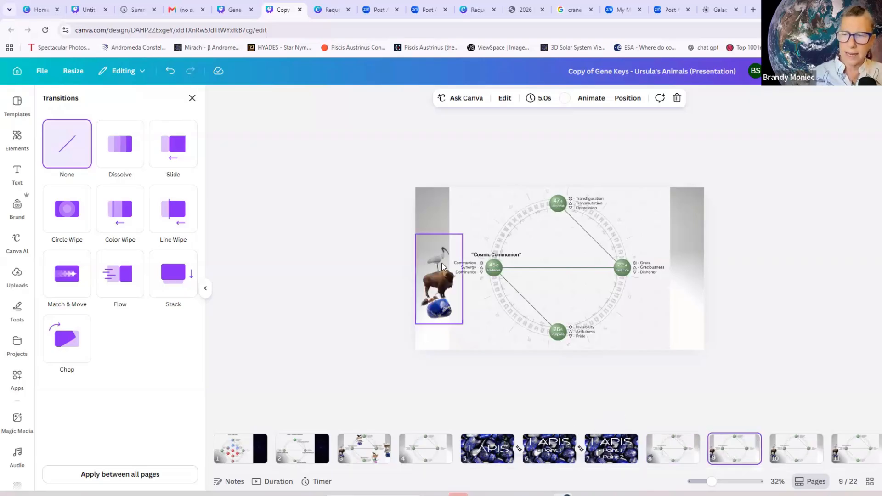
{"action": "key", "text": "ctrl+a"}
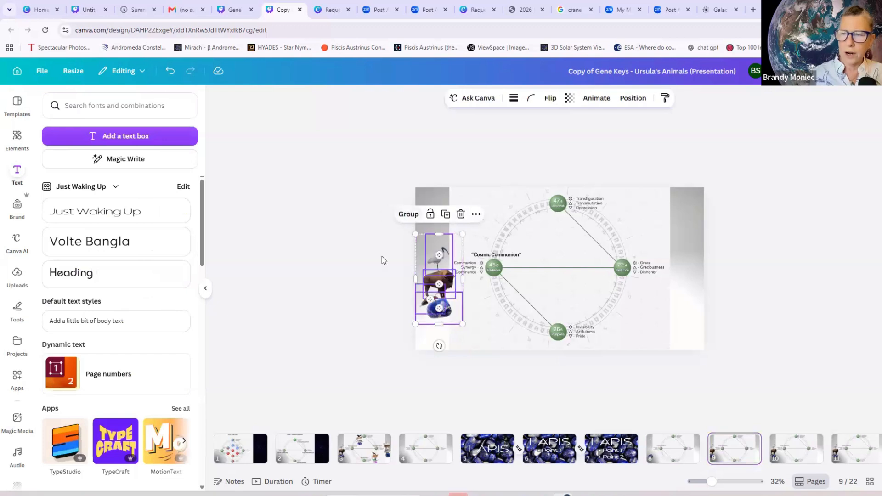
{"action": "key", "text": "Escape"}
{"action": "left_click", "coordinate": [434, 256]}
{"action": "key", "text": "Delete"}
{"action": "left_click", "coordinate": [438, 283]}
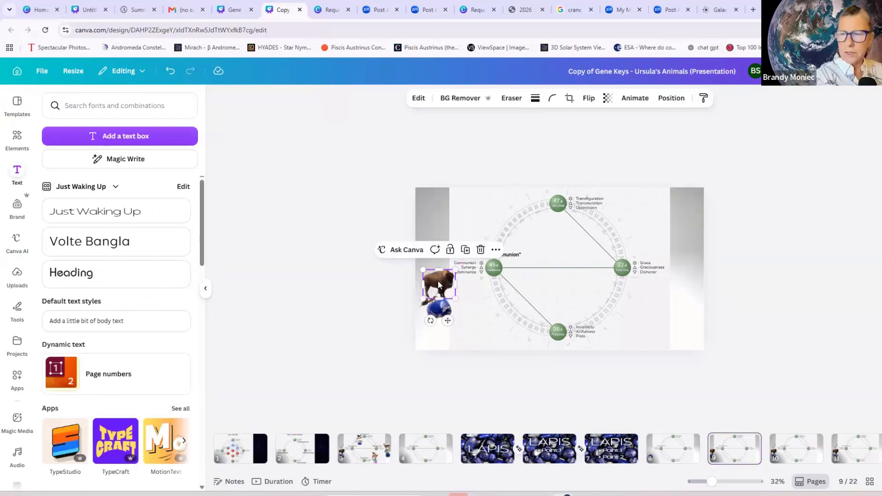
{"action": "key", "text": "Delete"}
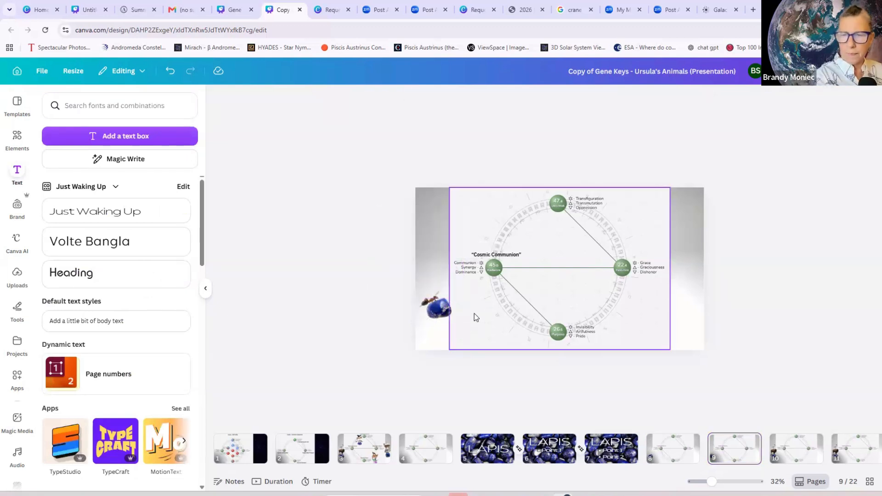
Step: Ungroup the animal stack on page 10 and delete only the ibis, keeping the bison, ant and lapis
{"action": "left_click", "coordinate": [666, 452]}
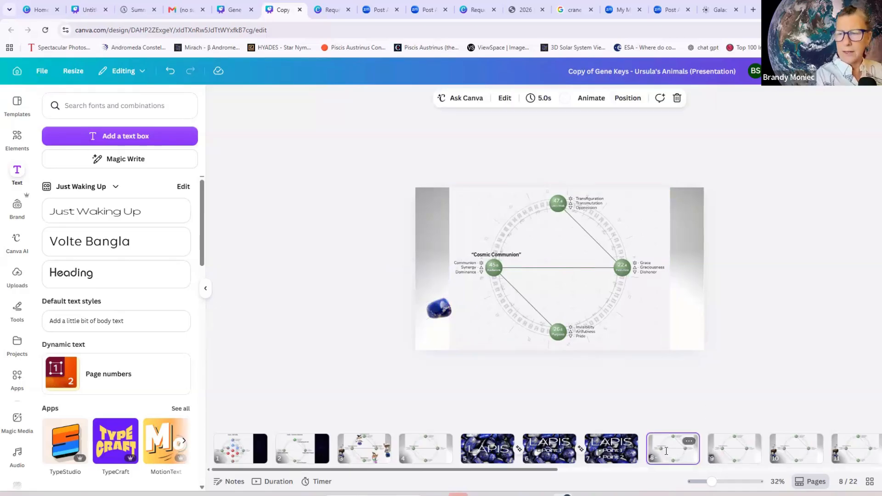
{"action": "left_click", "coordinate": [731, 452]}
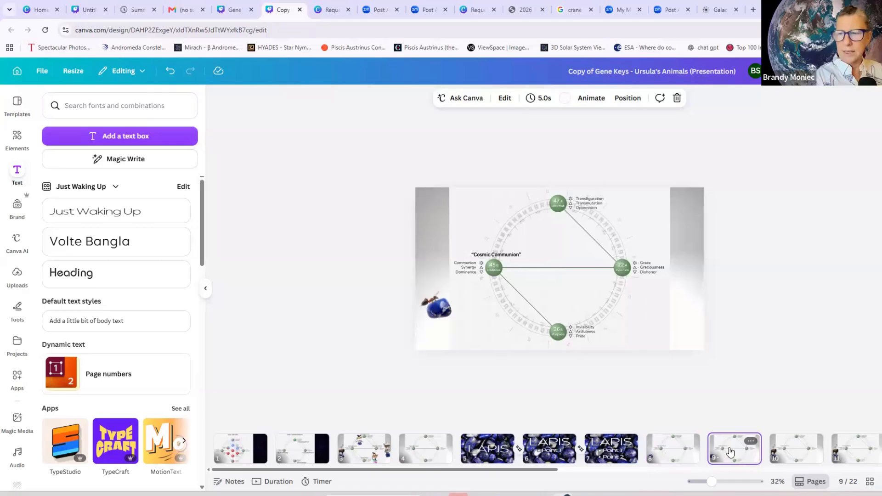
{"action": "left_click", "coordinate": [788, 453]}
{"action": "left_click", "coordinate": [445, 272]}
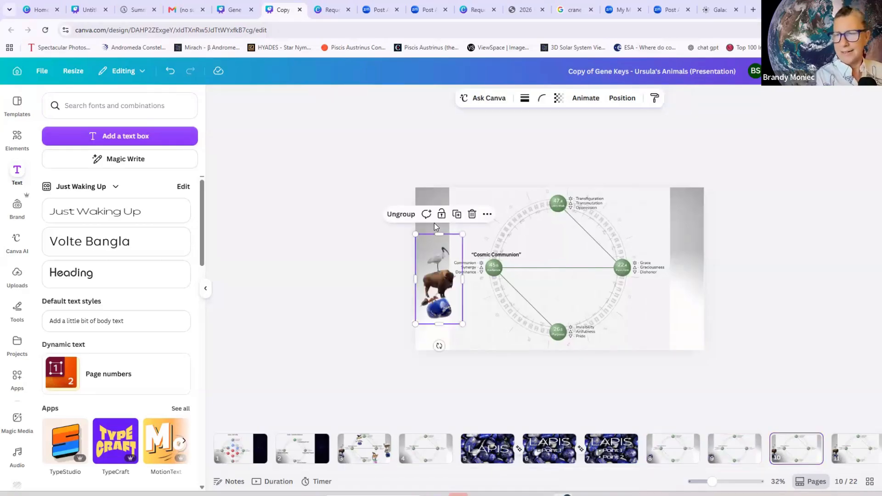
{"action": "left_click", "coordinate": [400, 215]}
{"action": "left_click", "coordinate": [439, 252]}
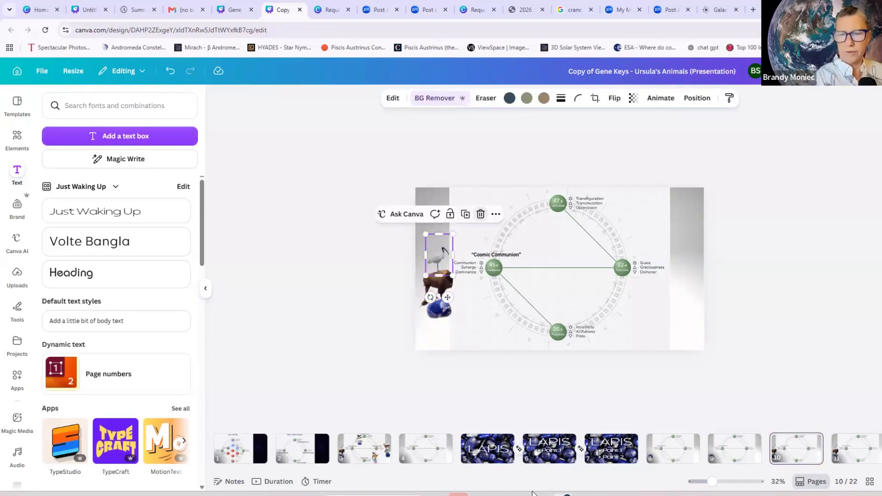
{"action": "key", "text": "Delete"}
Step: Review diagram pages 8 to 11 in order to check which stone and animals each one reveals
{"action": "left_click_drag", "start_coordinate": [439, 472], "coordinate": [553, 473]}
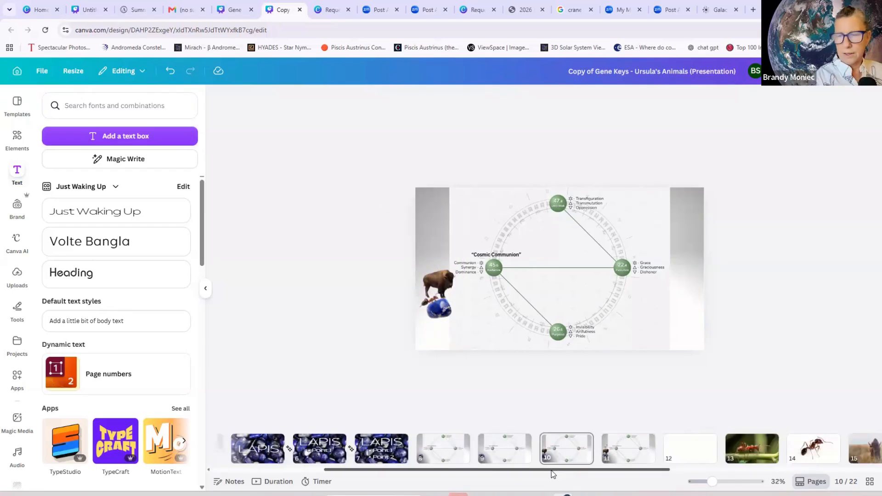
{"action": "left_click", "coordinate": [628, 449]}
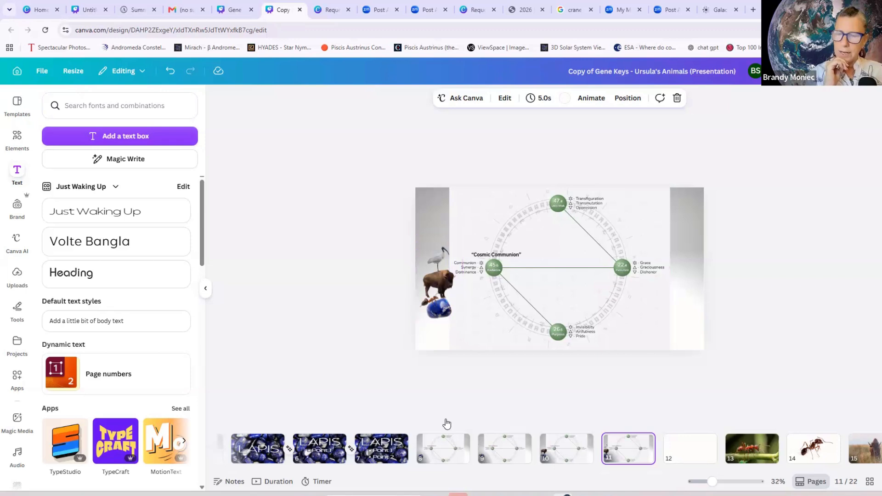
{"action": "left_click", "coordinate": [451, 444]}
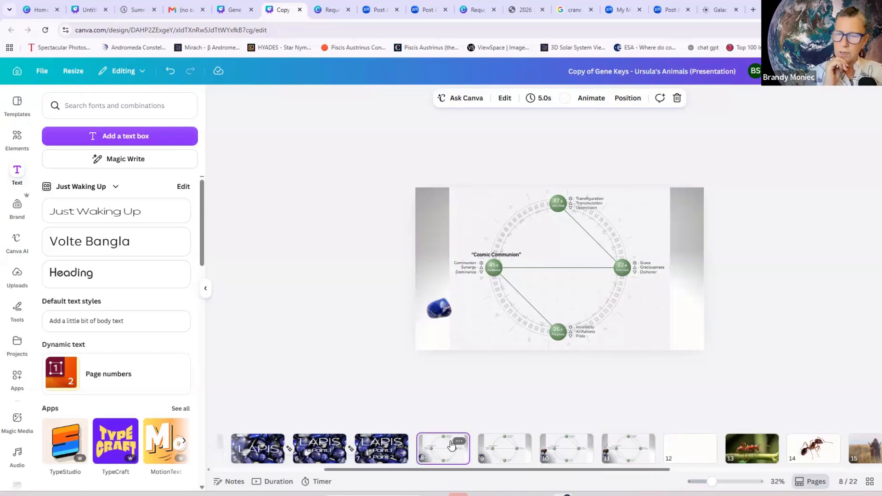
{"action": "left_click", "coordinate": [504, 449]}
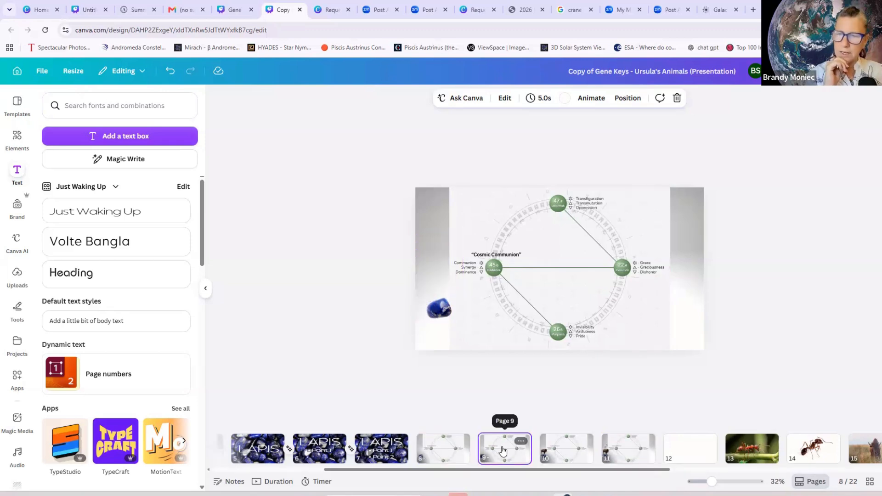
{"action": "left_click", "coordinate": [564, 454]}
{"action": "left_click", "coordinate": [633, 449]}
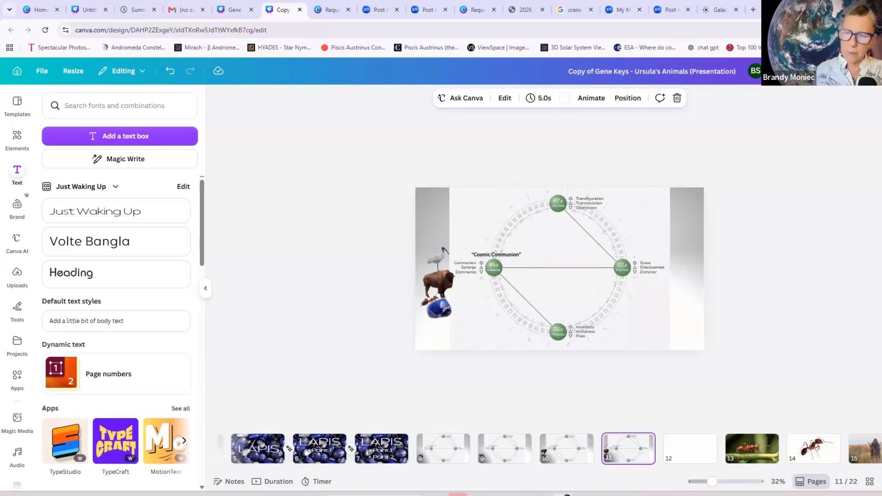
{"action": "left_click", "coordinate": [440, 449]}
{"action": "left_click", "coordinate": [517, 451]}
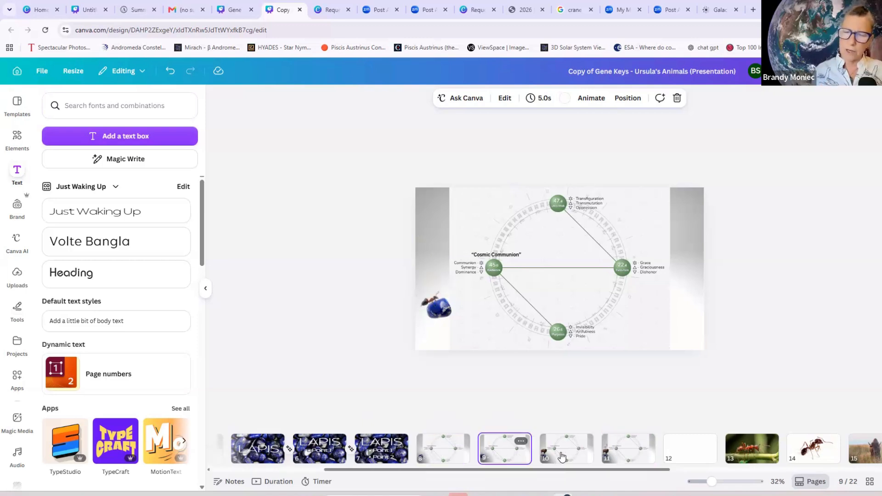
{"action": "left_click", "coordinate": [561, 457]}
{"action": "left_click", "coordinate": [628, 452]}
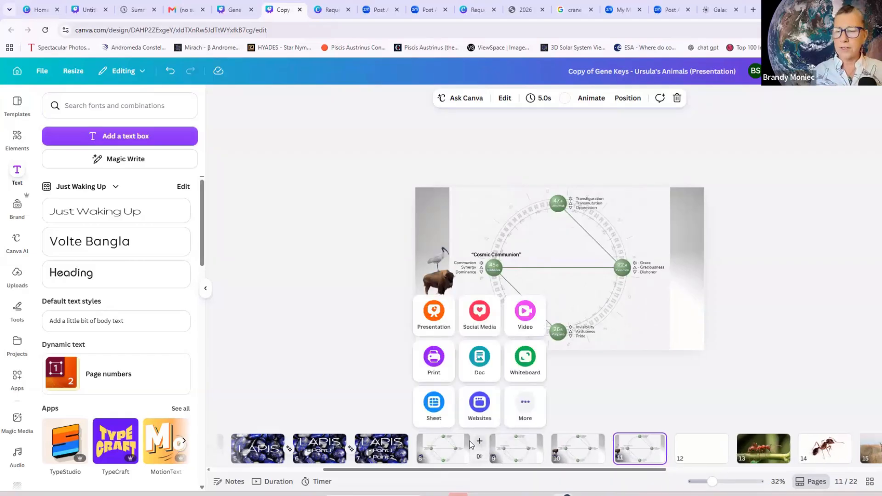
Step: Insert a blank page between diagram pages 8 and 9
{"action": "left_click", "coordinate": [475, 447]}
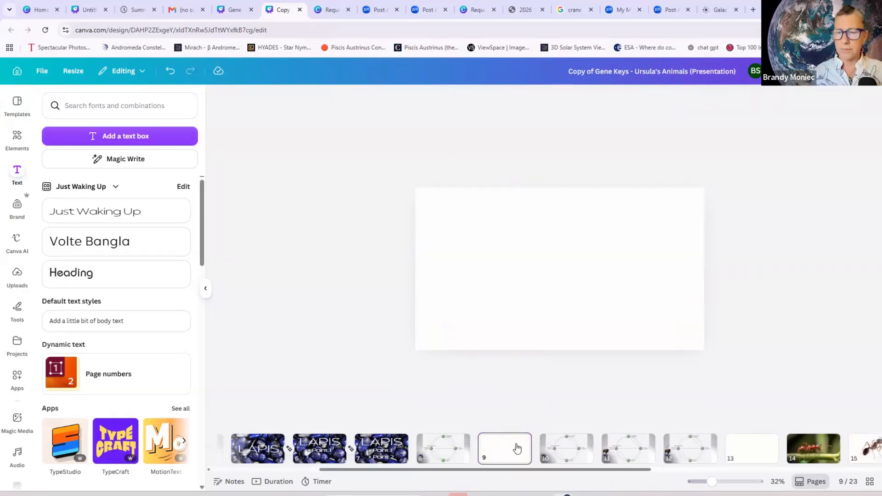
Step: Delete the blank page 9 and check the transition options between diagram pages 8 and 9
{"action": "right_click", "coordinate": [504, 448]}
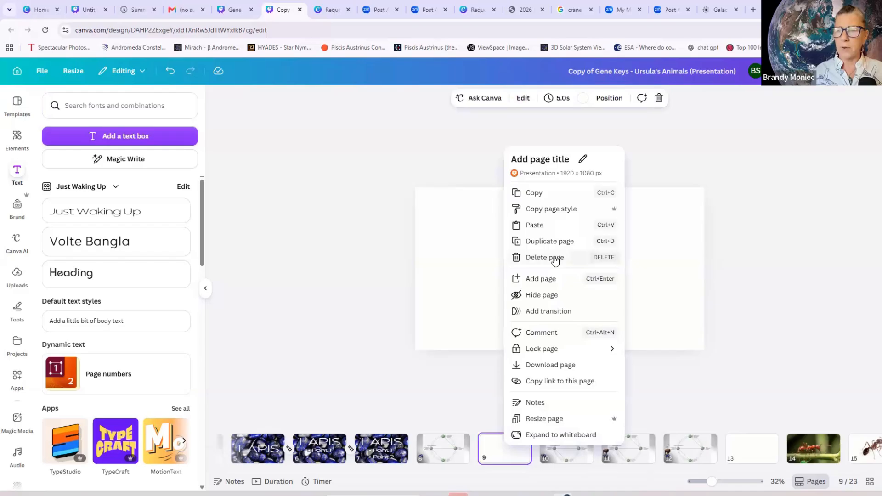
{"action": "left_click", "coordinate": [555, 258]}
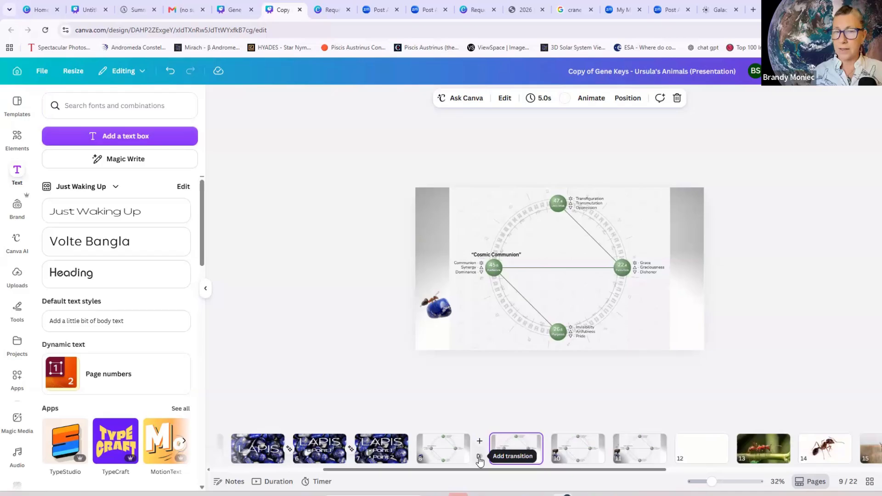
{"action": "left_click", "coordinate": [480, 457]}
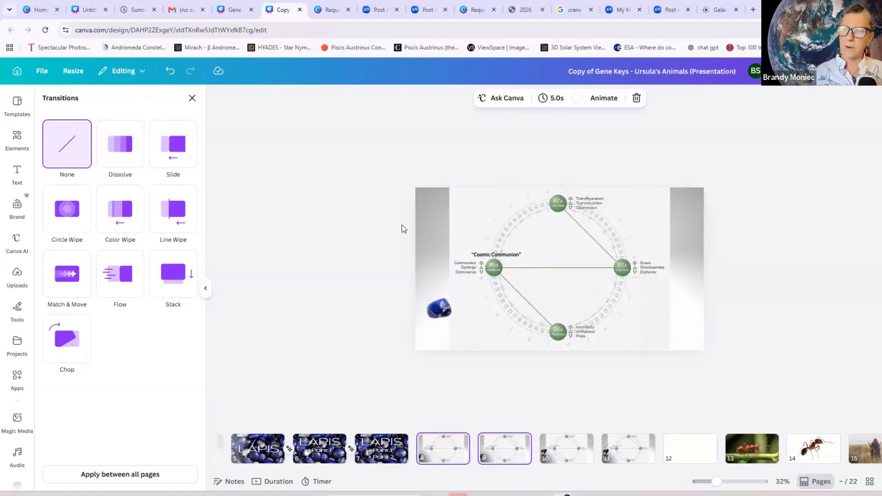
{"action": "left_click", "coordinate": [392, 371]}
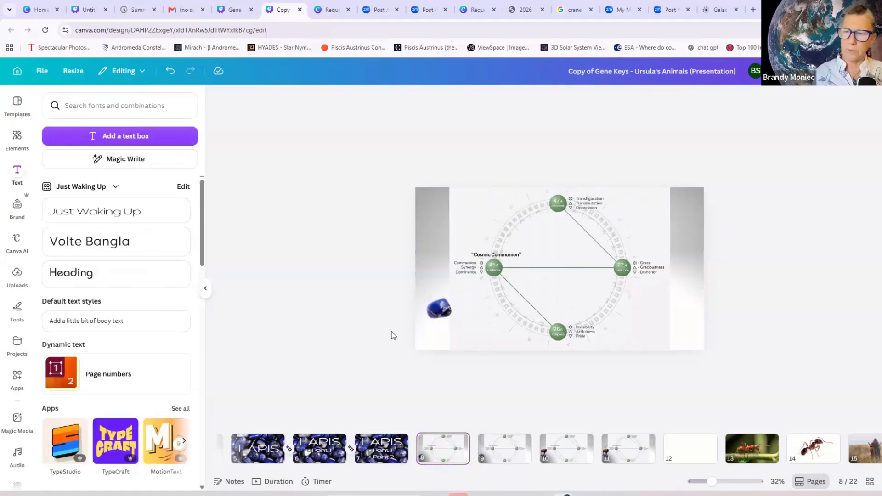
Step: Apply the Stomp animation to the ant on page 9
{"action": "left_click", "coordinate": [512, 453]}
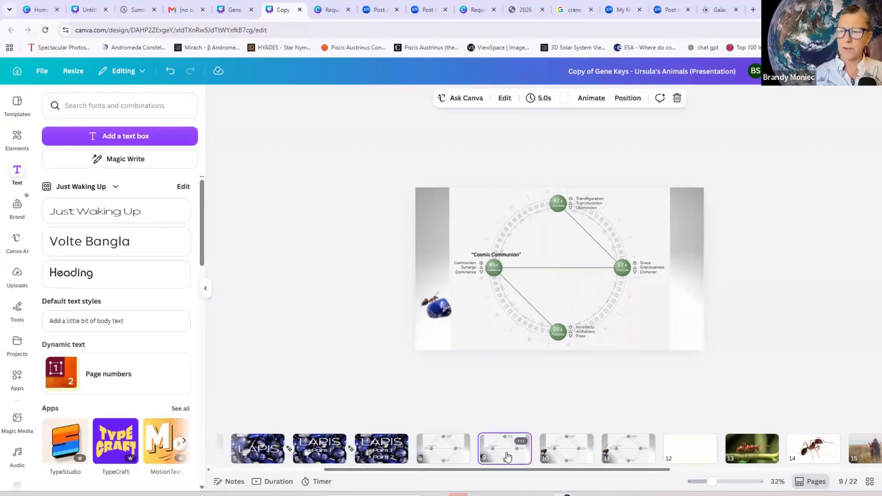
{"action": "left_click", "coordinate": [434, 301]}
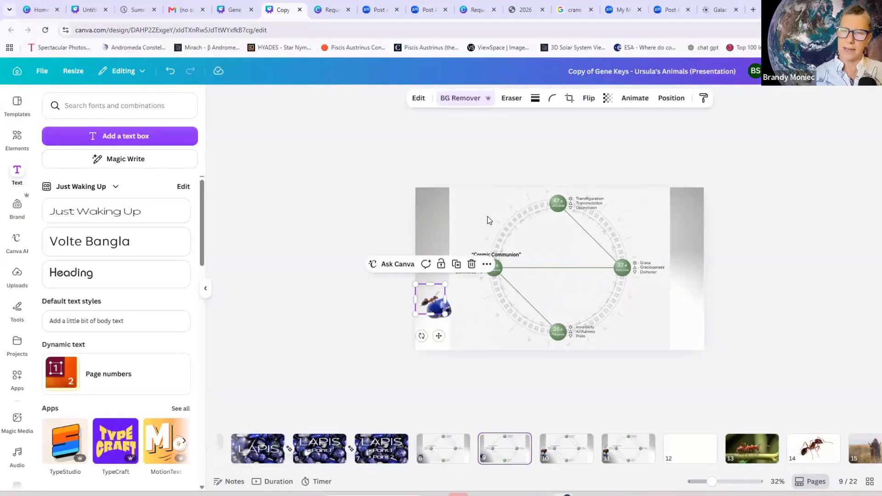
{"action": "left_click", "coordinate": [656, 99]}
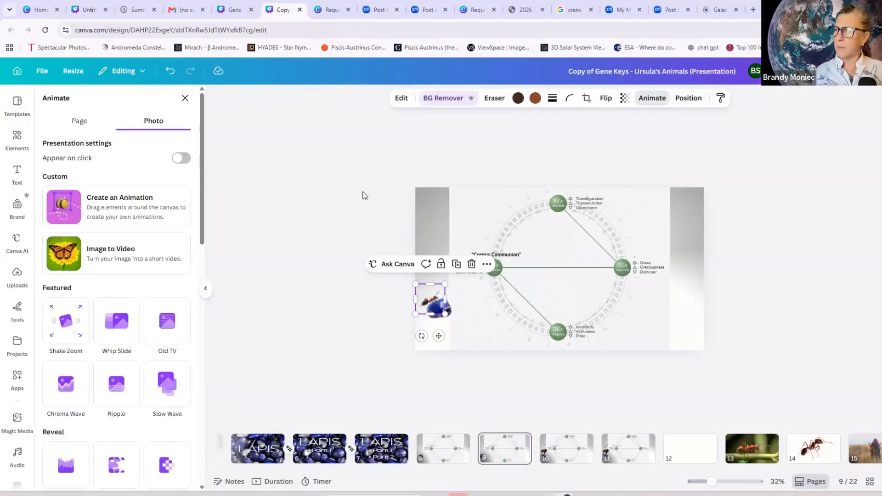
{"action": "scroll", "coordinate": [106, 289], "scroll_direction": "down", "scroll_amount": 1}
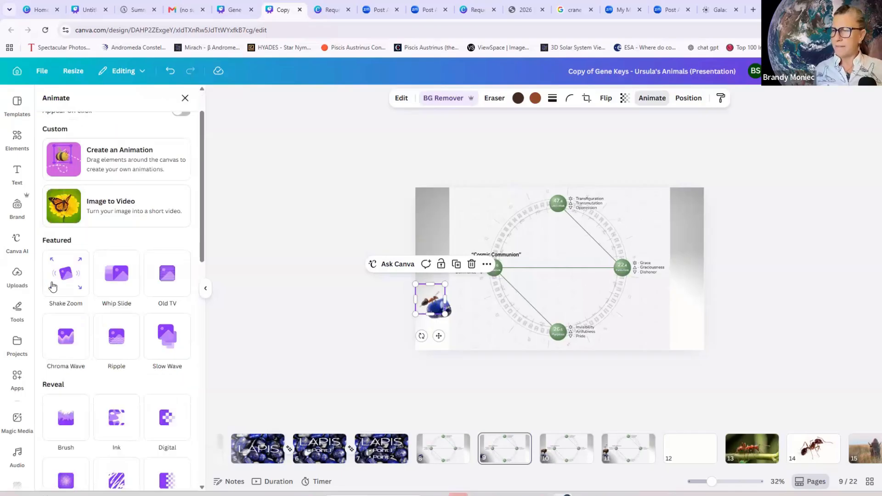
{"action": "scroll", "coordinate": [98, 292], "scroll_direction": "down", "scroll_amount": 2}
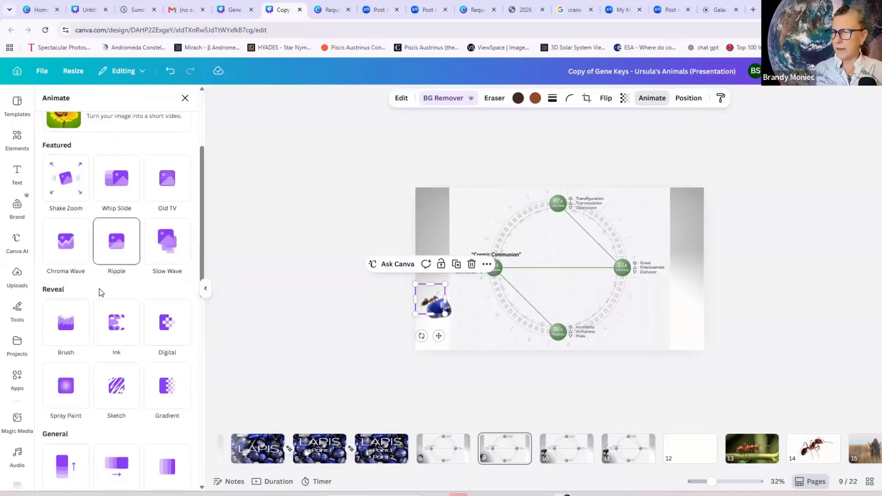
{"action": "scroll", "coordinate": [100, 295], "scroll_direction": "down", "scroll_amount": 1}
{"action": "scroll", "coordinate": [102, 292], "scroll_direction": "down", "scroll_amount": 4}
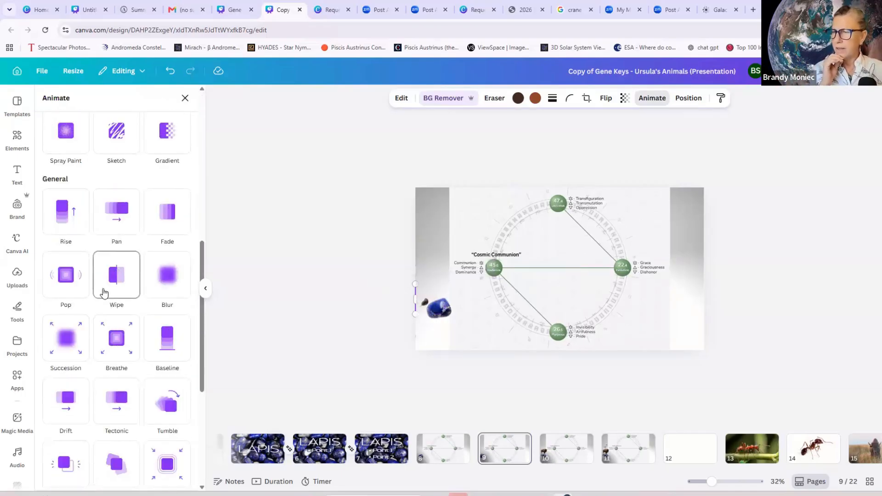
{"action": "scroll", "coordinate": [117, 409], "scroll_direction": "down", "scroll_amount": 4}
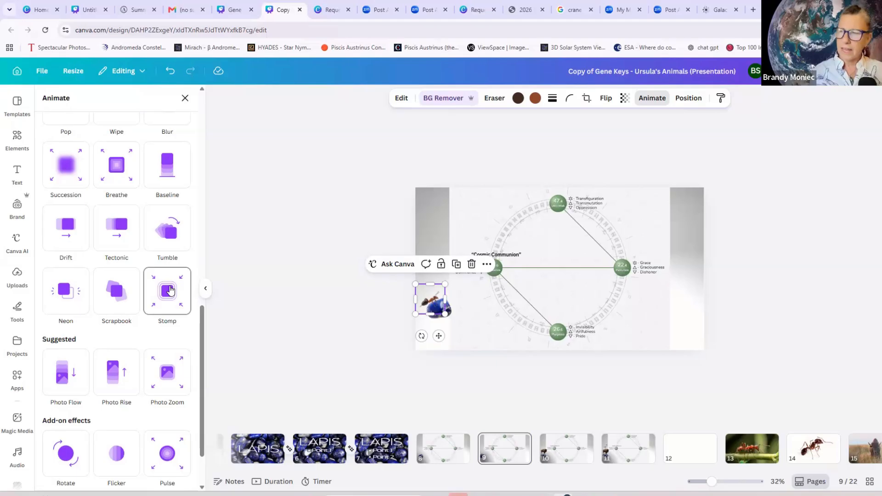
{"action": "left_click", "coordinate": [169, 290]}
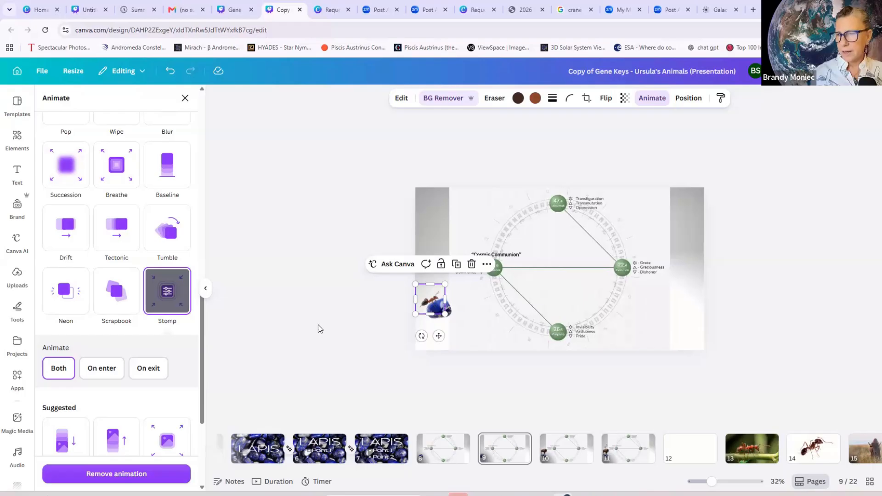
Step: Set the ant's Stomp animation to play only on enter
{"action": "scroll", "coordinate": [126, 359], "scroll_direction": "down", "scroll_amount": 2}
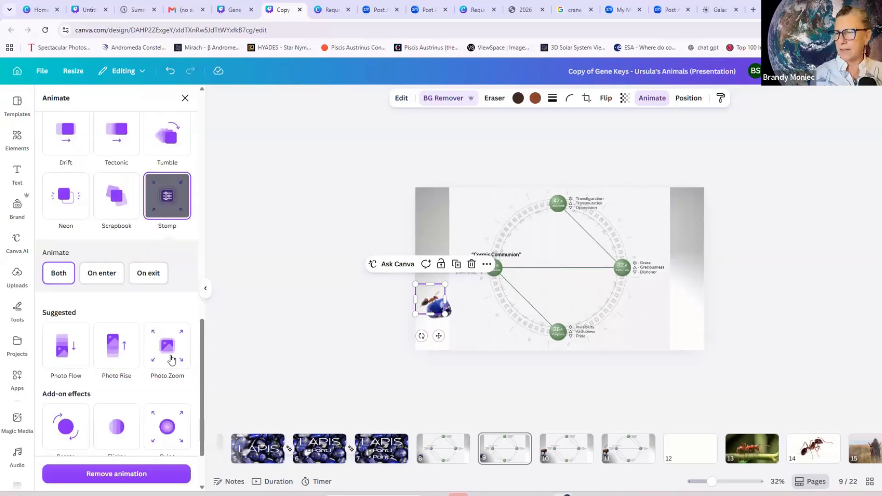
{"action": "scroll", "coordinate": [141, 369], "scroll_direction": "down", "scroll_amount": 2}
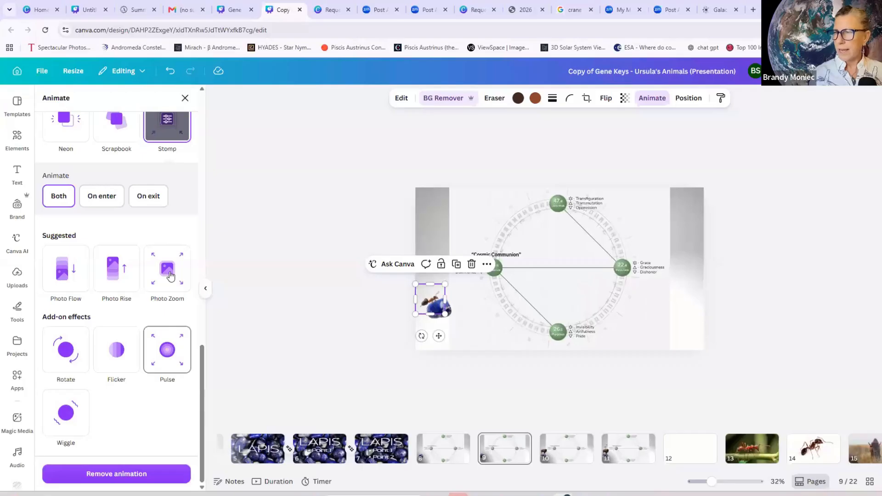
{"action": "scroll", "coordinate": [169, 276], "scroll_direction": "up", "scroll_amount": 3}
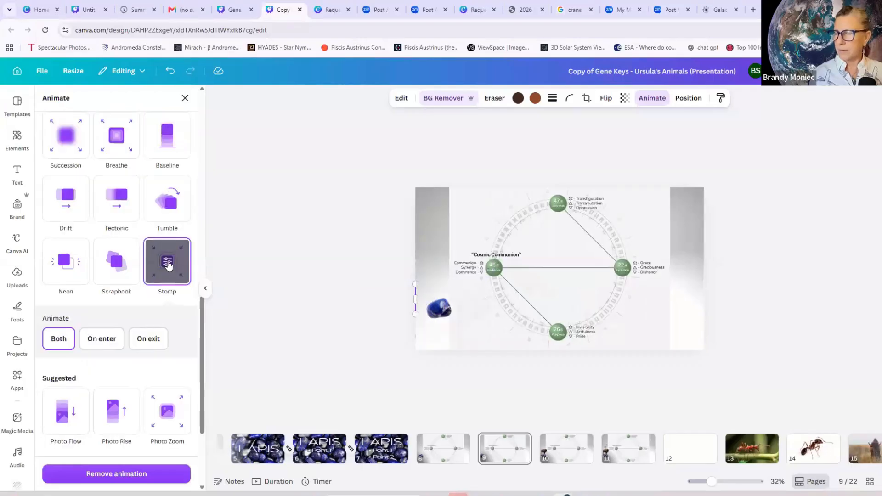
{"action": "left_click", "coordinate": [99, 344]}
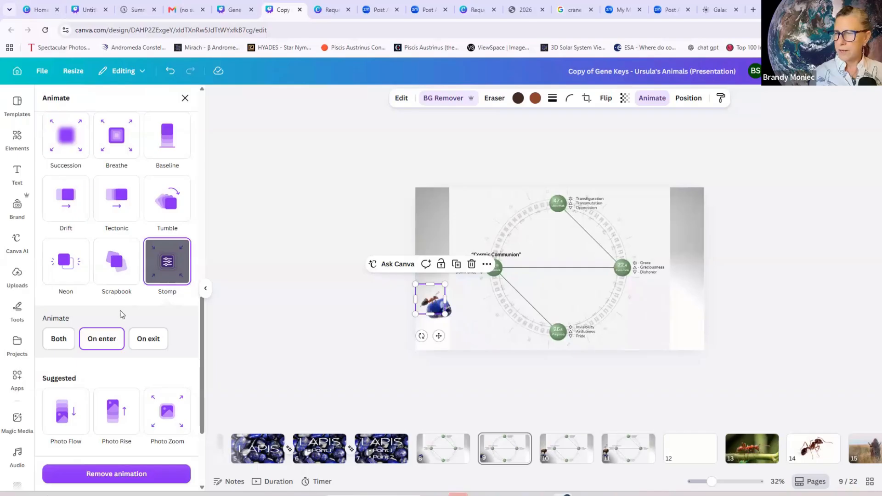
{"action": "left_click", "coordinate": [568, 458]}
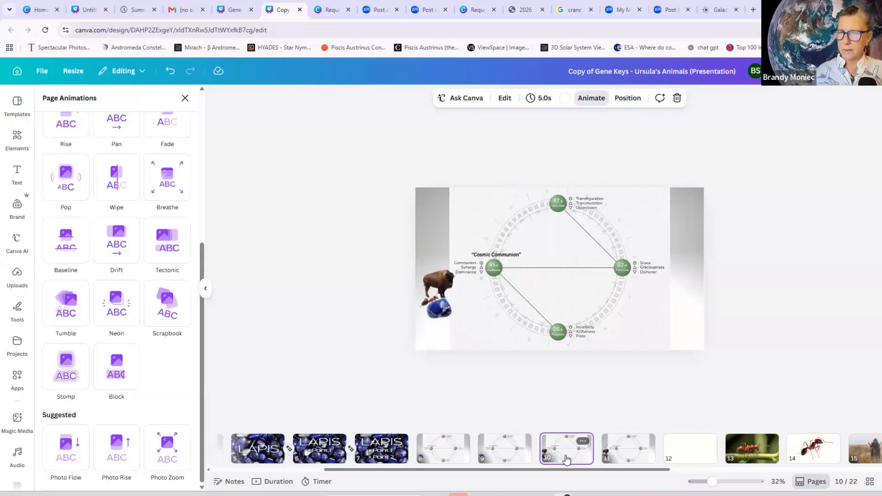
{"action": "left_click", "coordinate": [428, 306]}
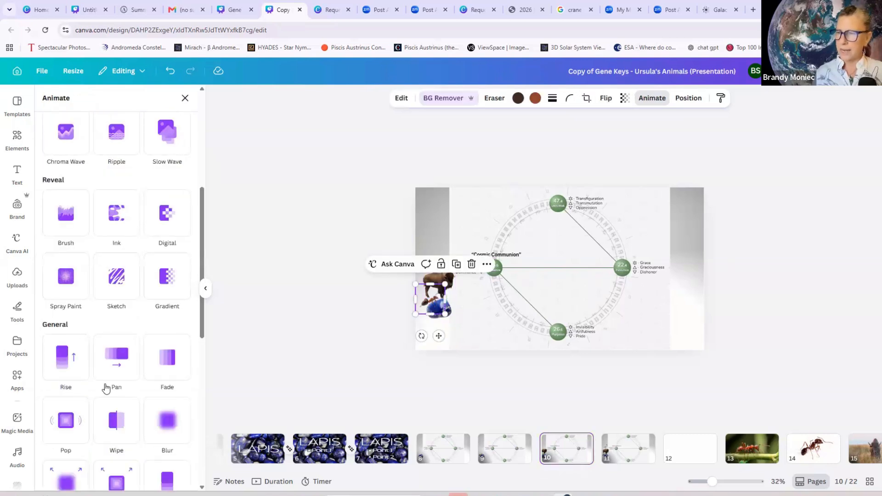
{"action": "left_click", "coordinate": [112, 367]}
{"action": "scroll", "coordinate": [111, 372], "scroll_direction": "down", "scroll_amount": 2}
{"action": "scroll", "coordinate": [103, 372], "scroll_direction": "down", "scroll_amount": 5}
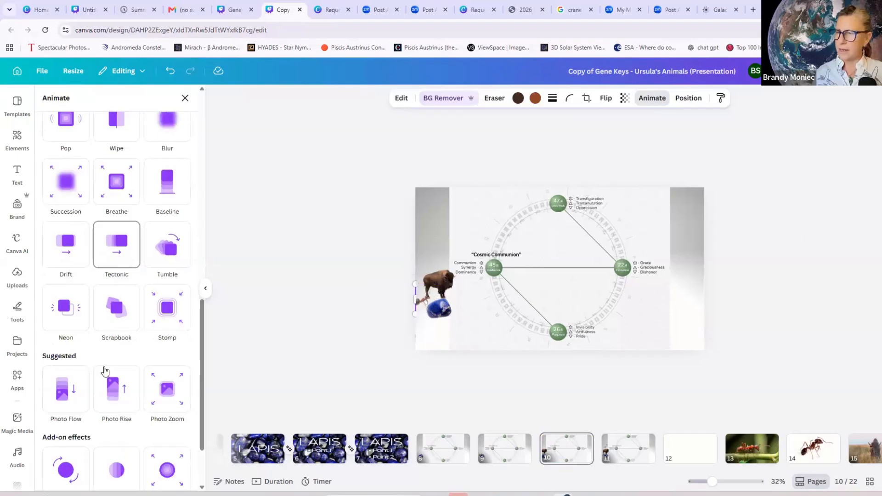
{"action": "scroll", "coordinate": [103, 322], "scroll_direction": "up", "scroll_amount": 10}
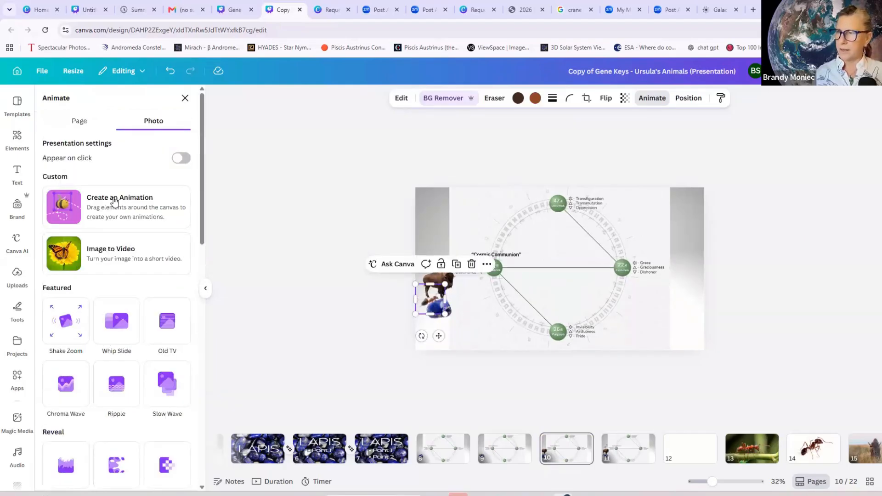
{"action": "scroll", "coordinate": [112, 294], "scroll_direction": "down", "scroll_amount": 5}
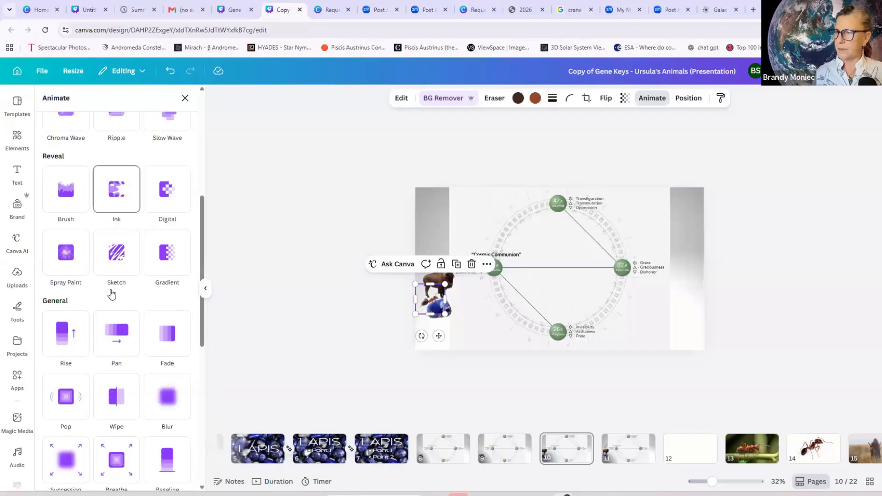
{"action": "scroll", "coordinate": [111, 294], "scroll_direction": "down", "scroll_amount": 4}
{"action": "scroll", "coordinate": [112, 294], "scroll_direction": "down", "scroll_amount": 2}
{"action": "left_click", "coordinate": [109, 295]}
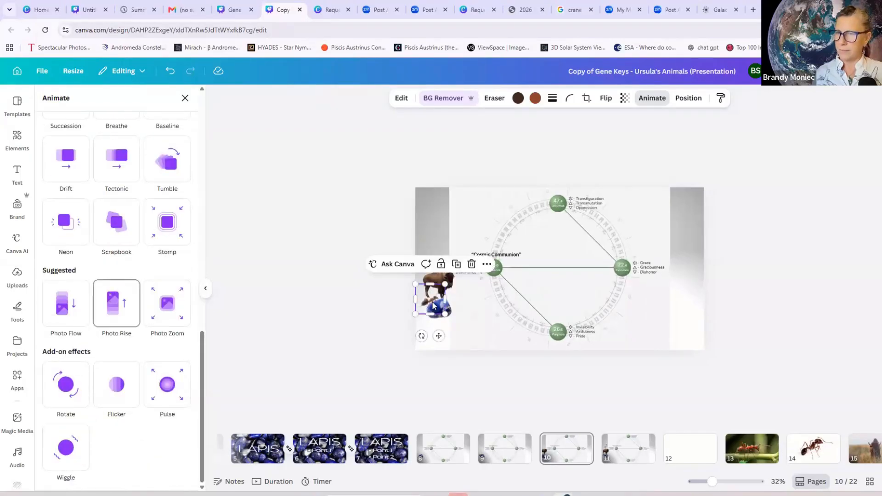
{"action": "key", "text": "Escape"}
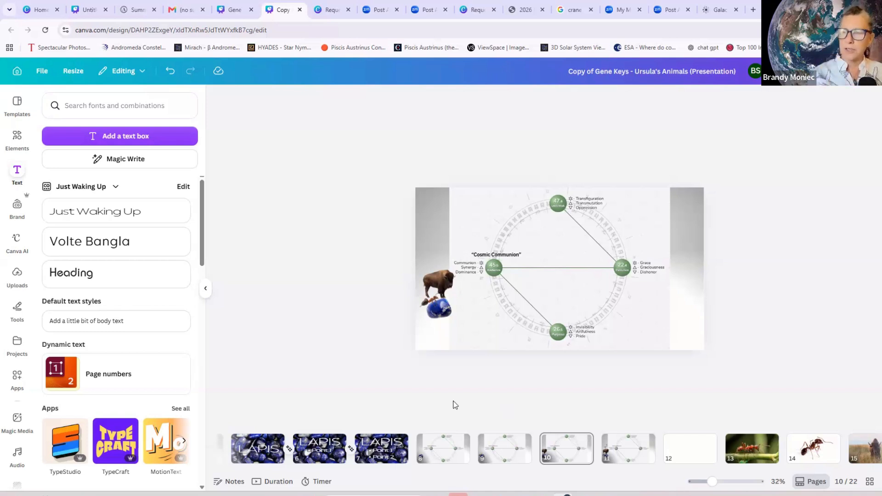
Step: Compare diagram pages 8 to 10 and apply the Stomp animation to the bison on page 10
{"action": "left_click", "coordinate": [445, 458]}
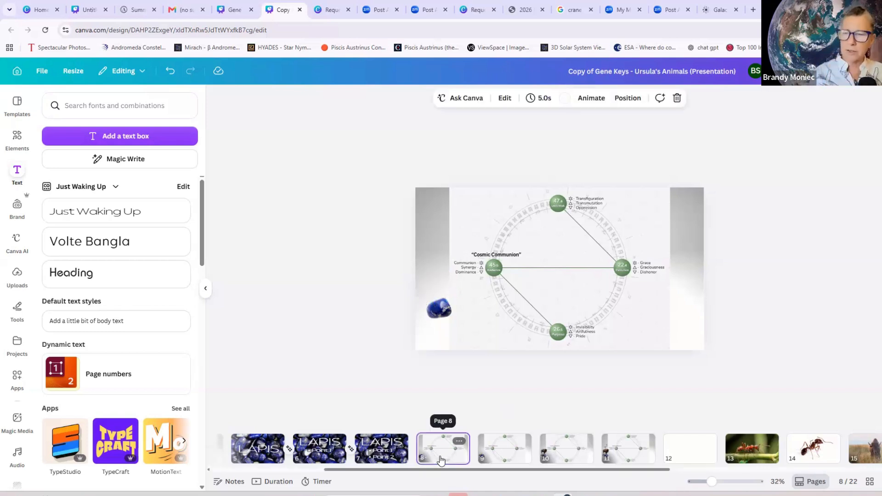
{"action": "left_click", "coordinate": [501, 451]}
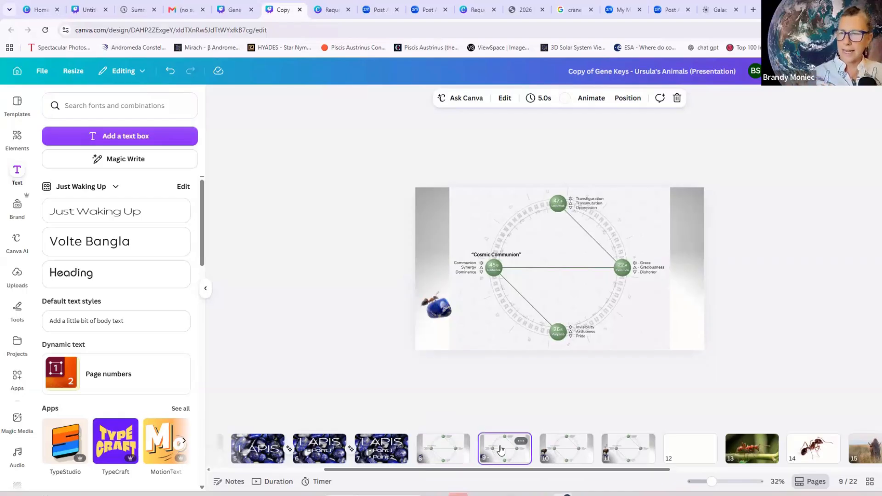
{"action": "left_click", "coordinate": [562, 455]}
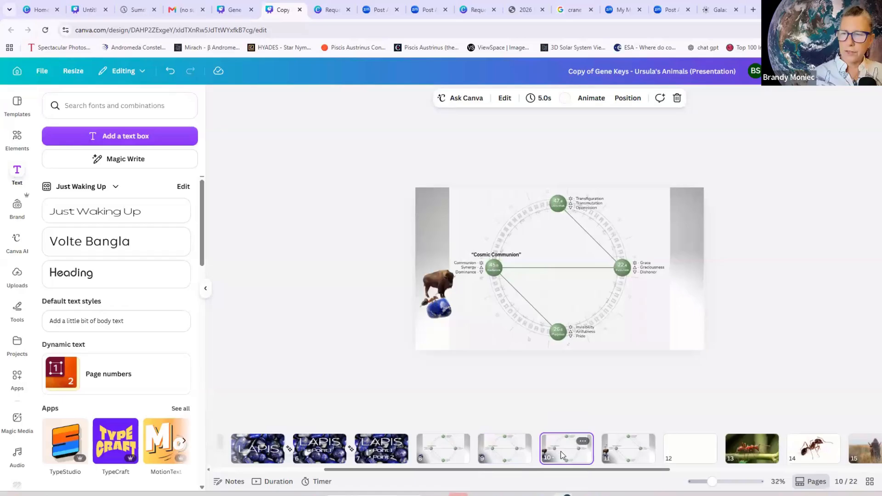
{"action": "left_click", "coordinate": [430, 308]}
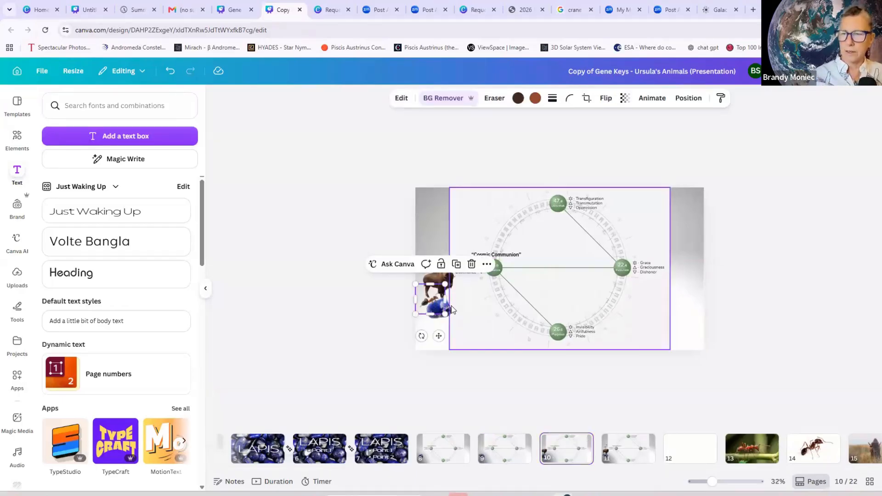
{"action": "left_click", "coordinate": [365, 324]}
{"action": "left_click", "coordinate": [421, 311]}
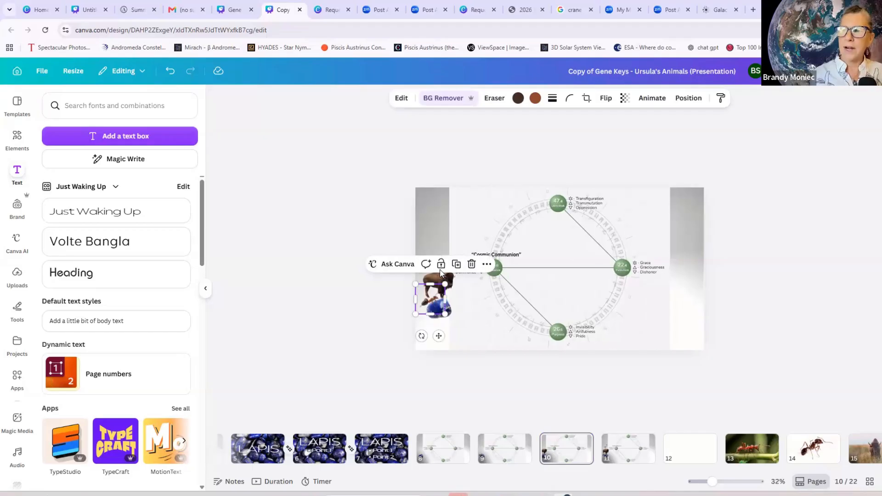
{"action": "left_click", "coordinate": [439, 276]}
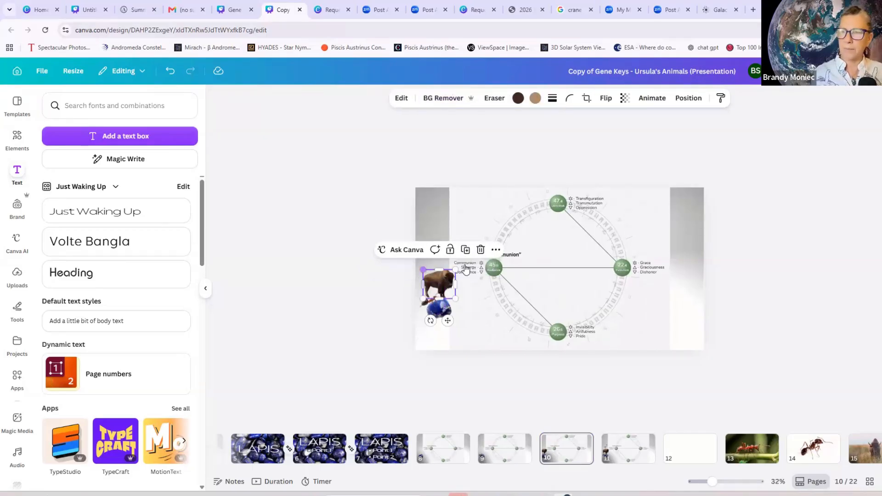
{"action": "left_click", "coordinate": [651, 99]}
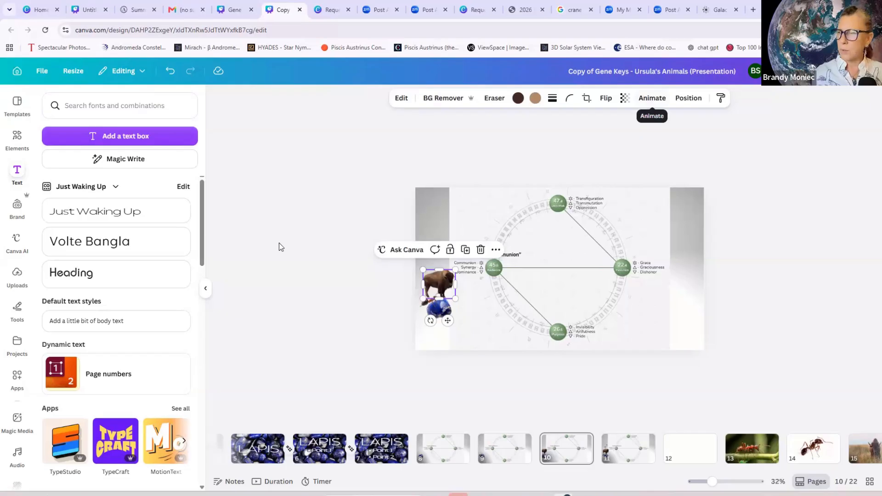
{"action": "scroll", "coordinate": [147, 377], "scroll_direction": "down", "scroll_amount": 4}
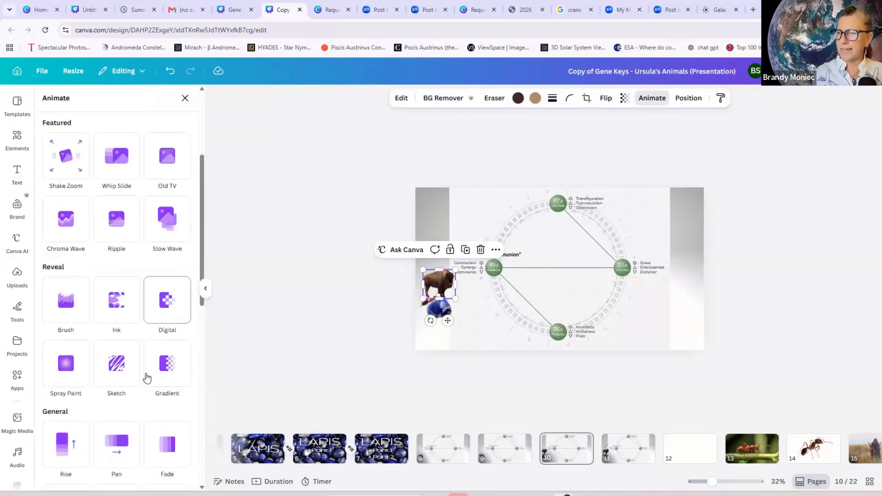
{"action": "scroll", "coordinate": [147, 378], "scroll_direction": "down", "scroll_amount": 7}
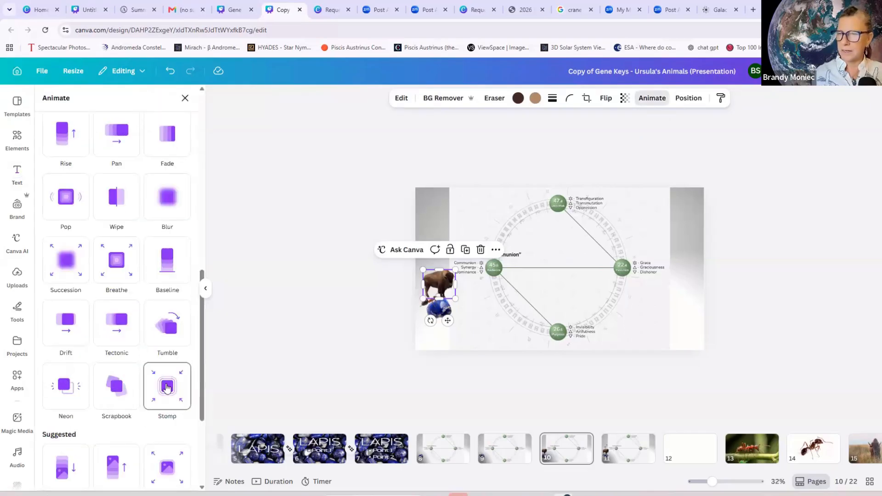
{"action": "left_click", "coordinate": [157, 380]}
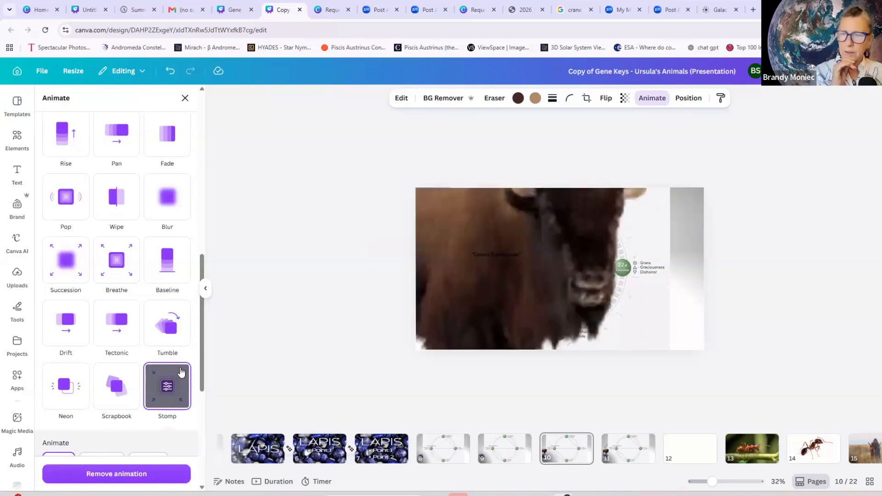
Step: Ungroup the stack of ibis, bison, ant and lapis on page 11
{"action": "left_click", "coordinate": [618, 457]}
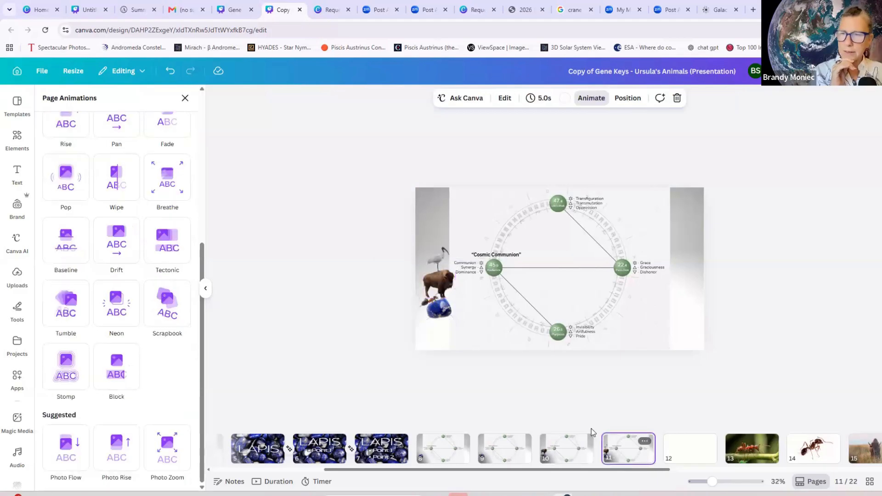
{"action": "left_click", "coordinate": [420, 277]}
{"action": "left_click", "coordinate": [387, 219]}
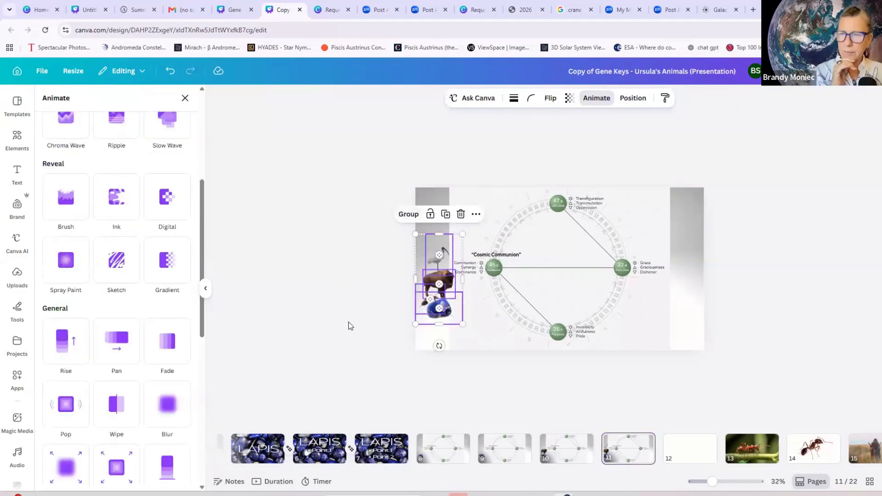
Step: Apply the Stomp animation to the ibis at the top of the stack on page 11
{"action": "left_click", "coordinate": [352, 324]}
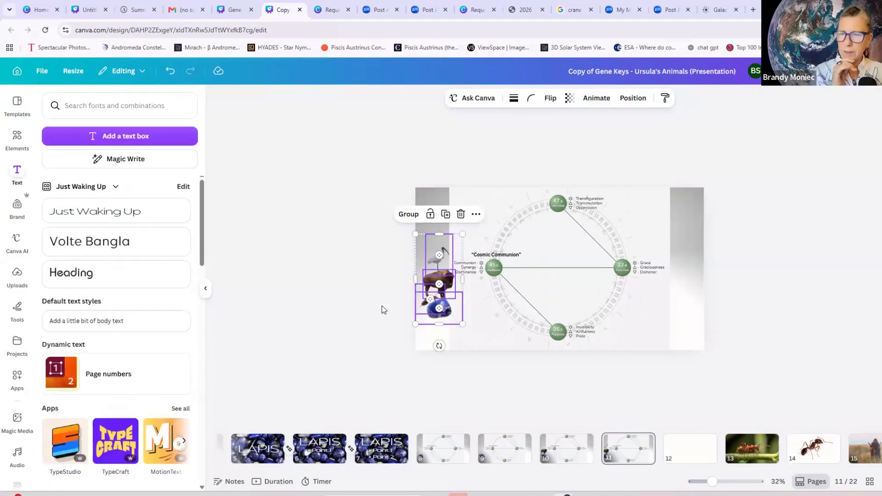
{"action": "left_click", "coordinate": [426, 306]}
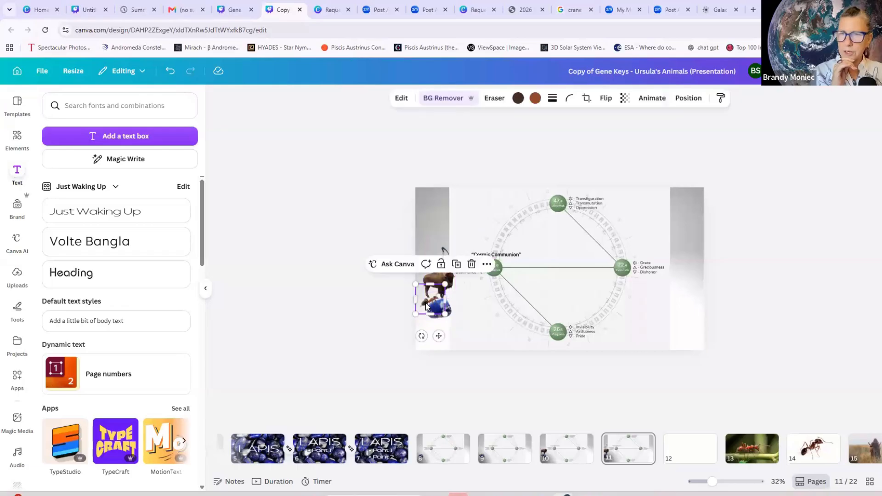
{"action": "left_click", "coordinate": [450, 314]}
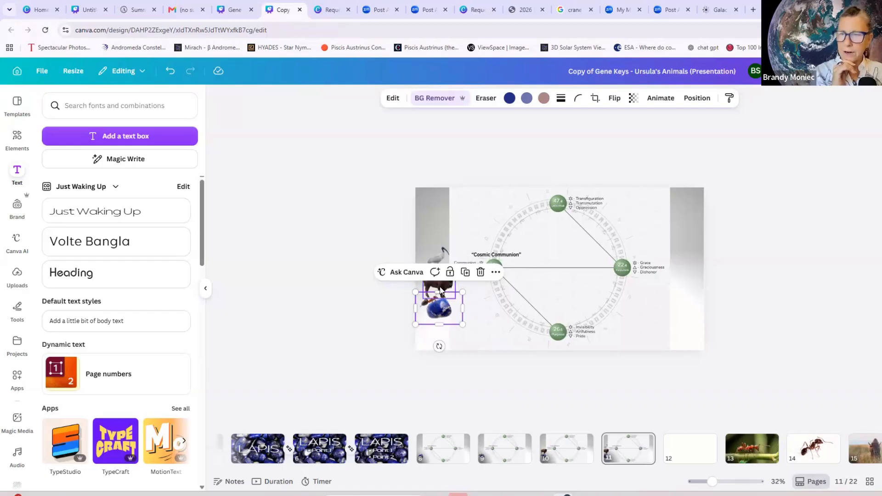
{"action": "left_click", "coordinate": [439, 291]}
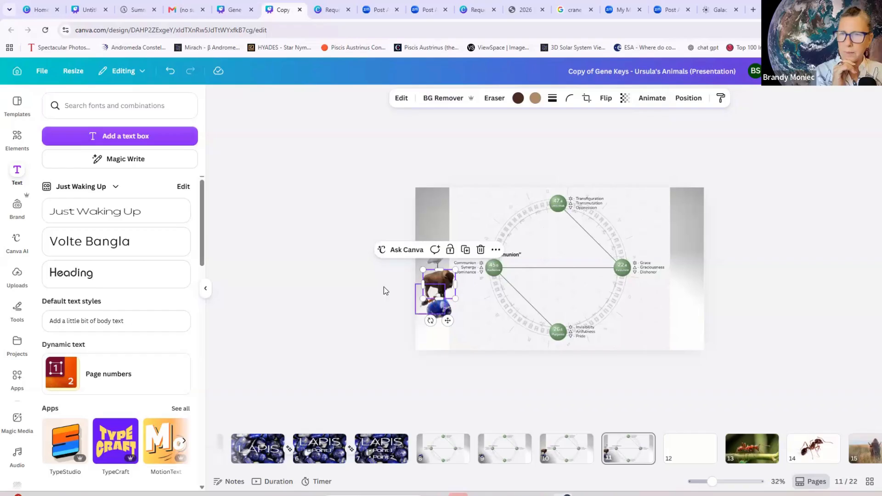
{"action": "left_click", "coordinate": [436, 261]}
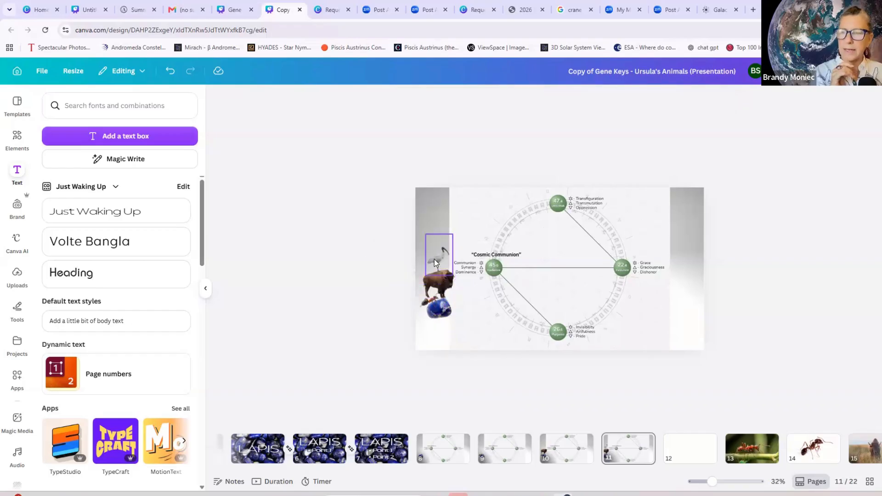
{"action": "left_click", "coordinate": [436, 261]}
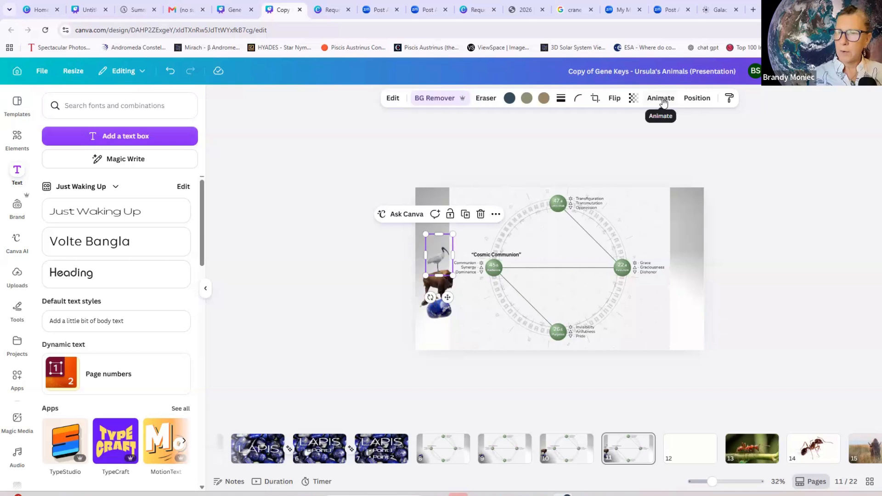
{"action": "left_click", "coordinate": [663, 102]}
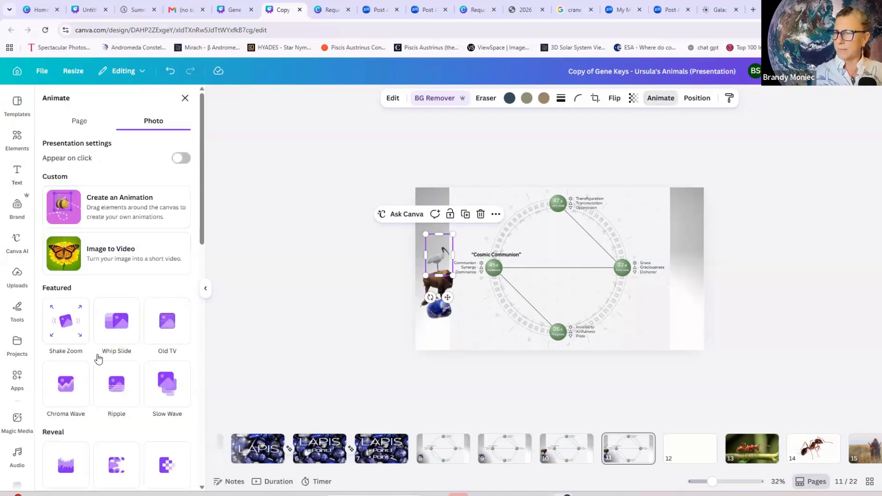
{"action": "scroll", "coordinate": [99, 359], "scroll_direction": "down", "scroll_amount": 1}
{"action": "scroll", "coordinate": [98, 359], "scroll_direction": "down", "scroll_amount": 10}
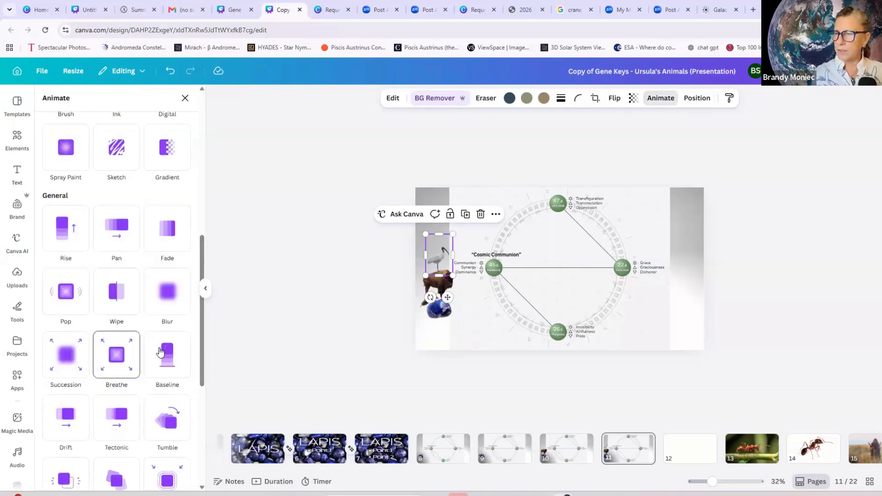
{"action": "left_click", "coordinate": [165, 345]}
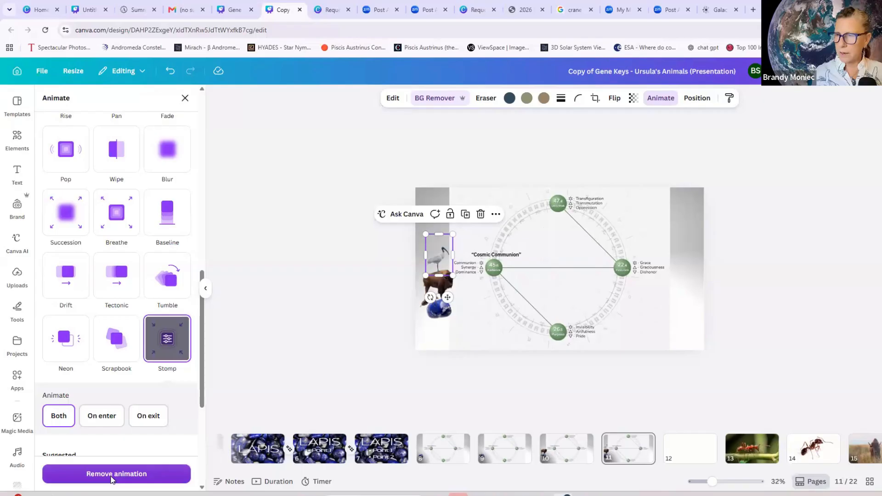
Step: Set the ibis's Stomp animation to play only on enter
{"action": "scroll", "coordinate": [113, 399], "scroll_direction": "down", "scroll_amount": 1}
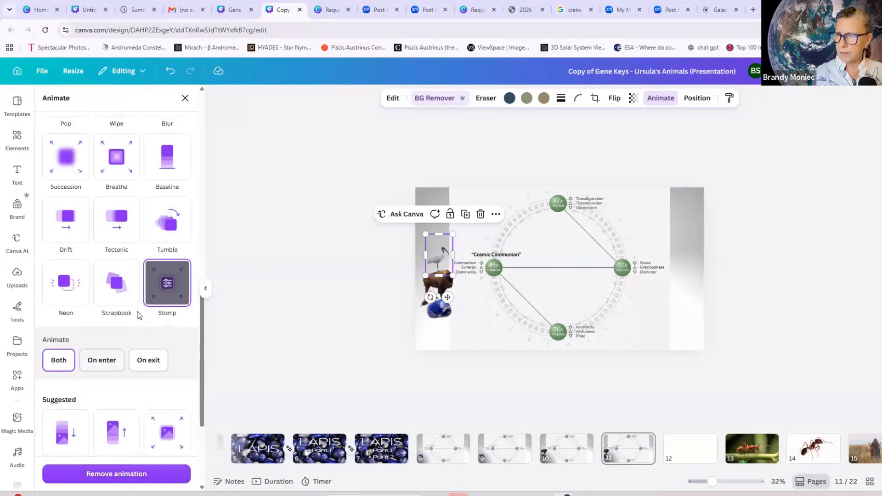
{"action": "scroll", "coordinate": [92, 285], "scroll_direction": "down", "scroll_amount": 2}
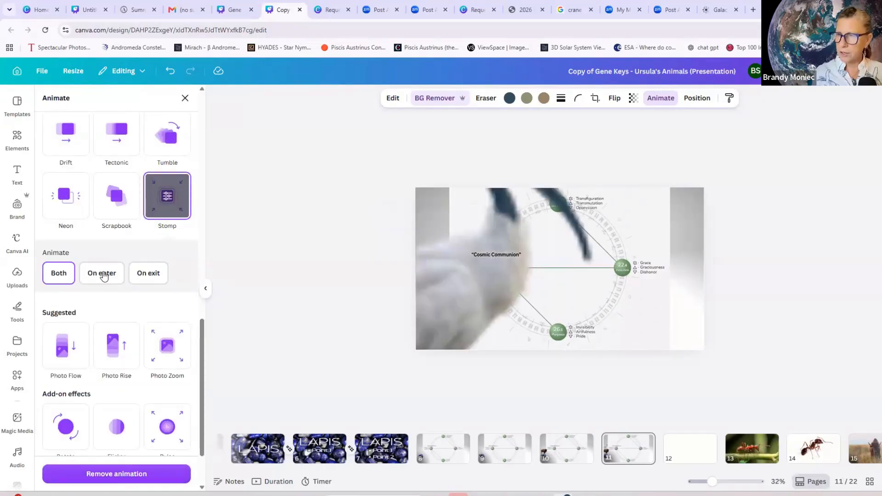
{"action": "left_click", "coordinate": [102, 274]}
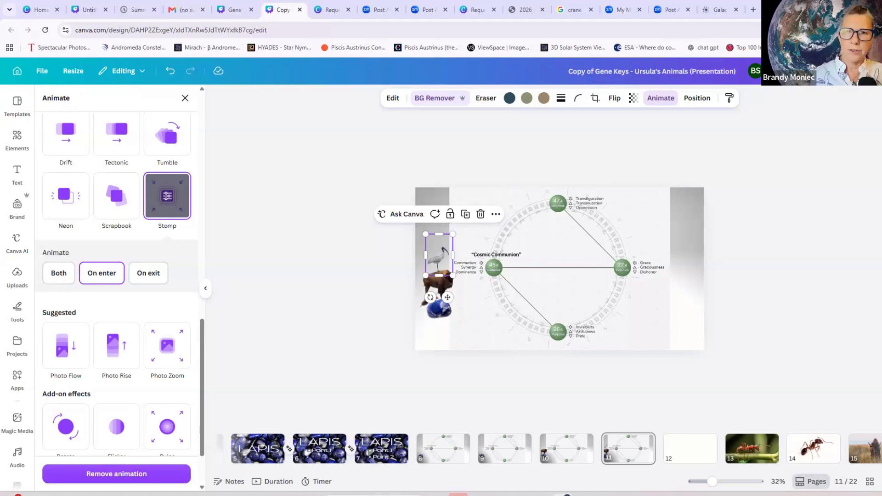
Step: Present the slides full screen and review the sequence from the empty Cosmic Communion diagram to the LAPIS page
{"action": "left_click", "coordinate": [808, 88]}
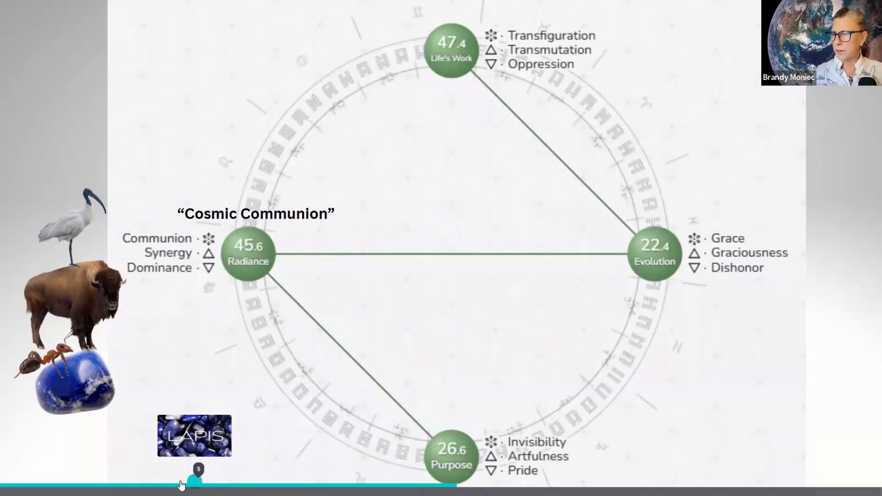
{"action": "left_click", "coordinate": [165, 480]}
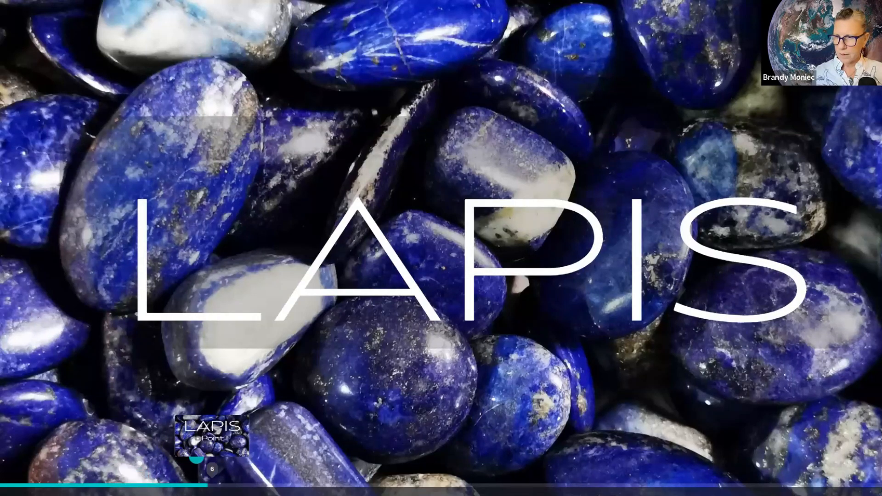
{"action": "left_click", "coordinate": [138, 487]}
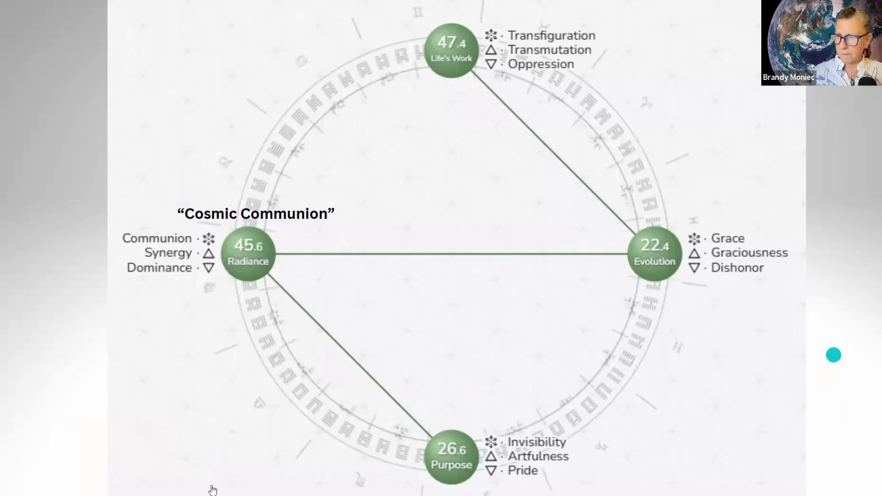
{"action": "mouse_move", "coordinate": [211, 488]}
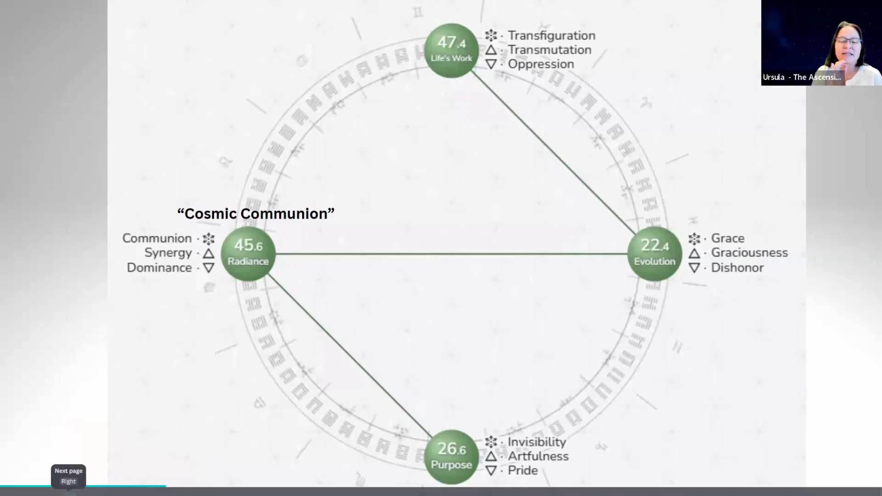
{"action": "left_click", "coordinate": [68, 492]}
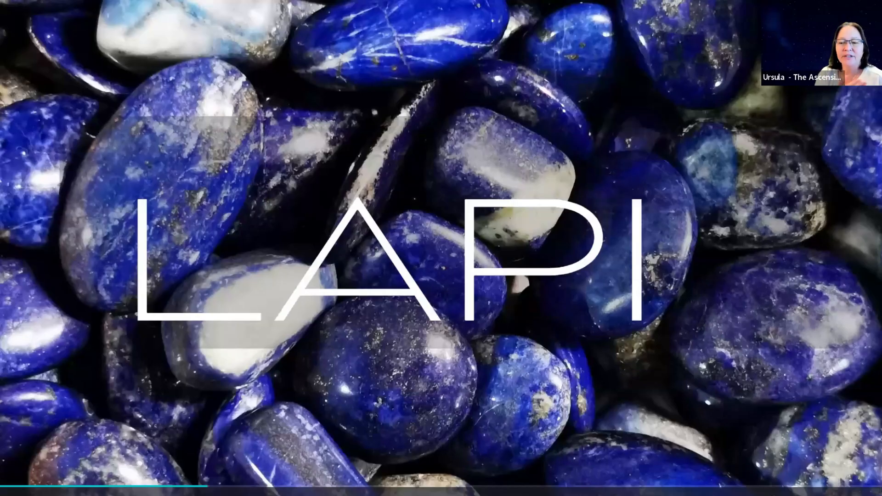
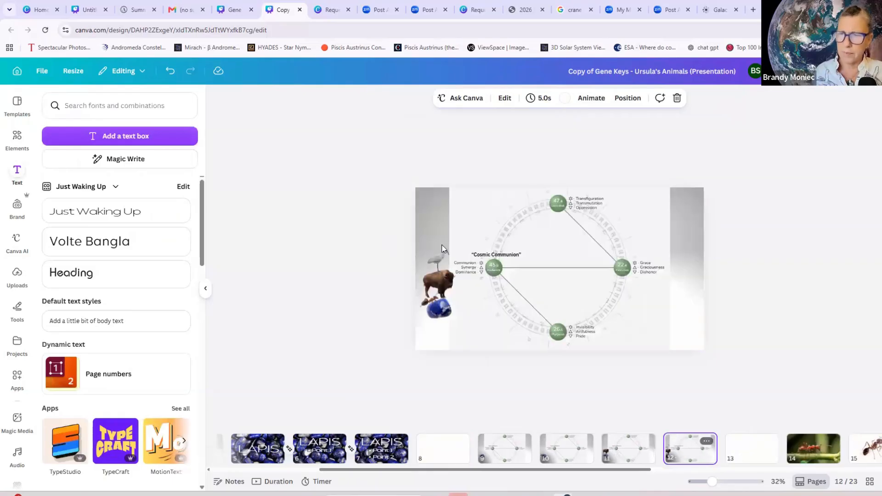
Step: Copy the ibis, bison, ant and lapis from page 12 onto the blank page 8
{"action": "left_click", "coordinate": [432, 266]}
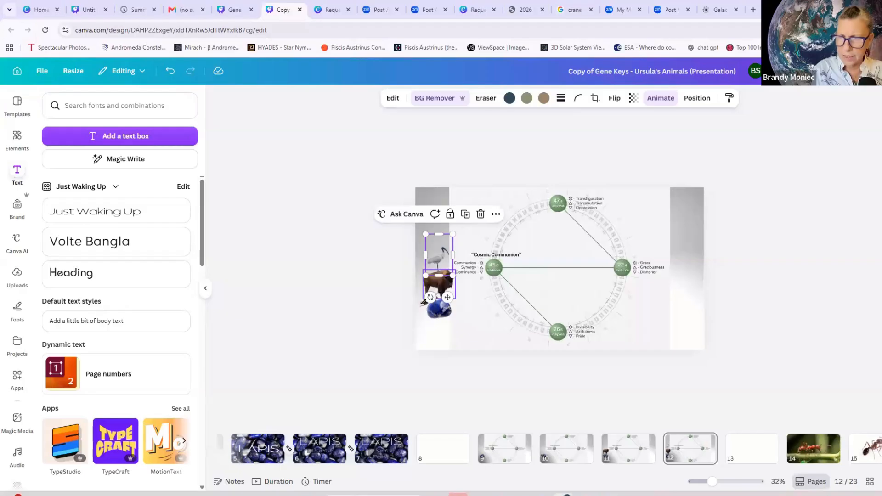
{"action": "left_click", "coordinate": [431, 294], "text": "shift"}
{"action": "left_click", "coordinate": [437, 314], "text": "shift"}
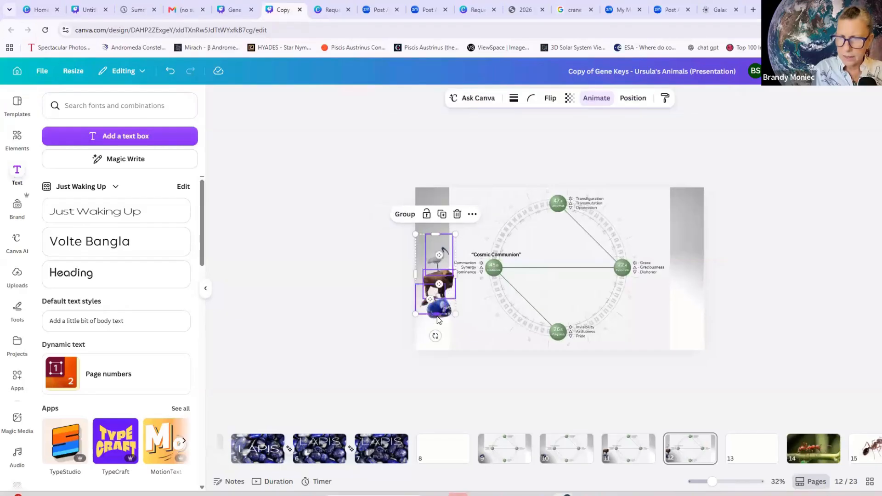
{"action": "left_click", "coordinate": [436, 316], "text": "shift"}
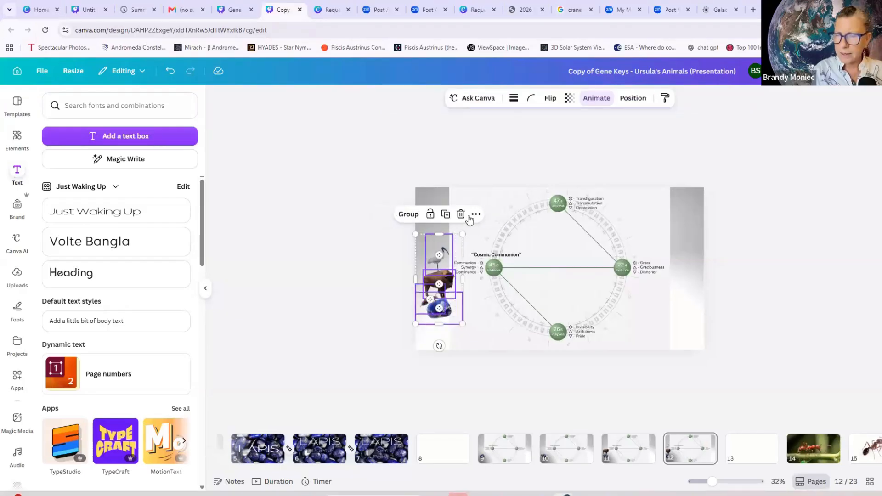
{"action": "right_click", "coordinate": [496, 239]}
{"action": "left_click", "coordinate": [432, 455]}
{"action": "left_click", "coordinate": [436, 455]}
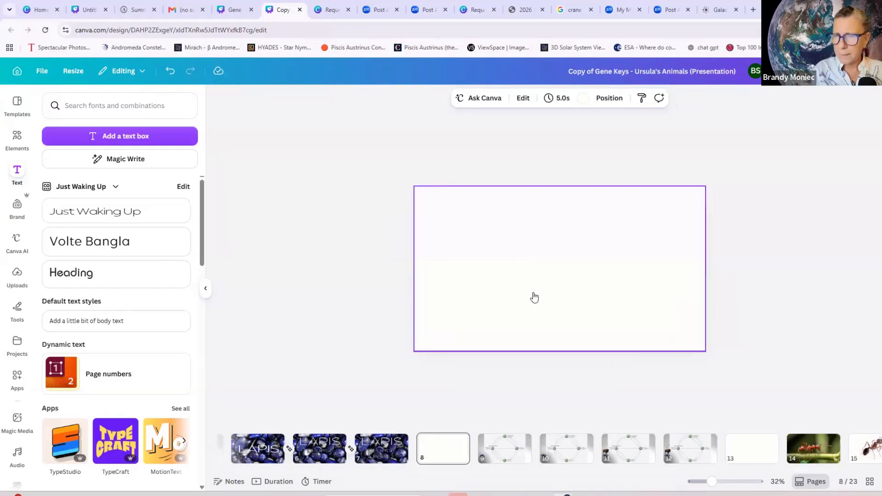
{"action": "right_click", "coordinate": [534, 297]}
{"action": "key", "text": "ctrl+v"}
Step: Enlarge and centre the pasted stack of animals and lapis on page 8, and group its elements
{"action": "left_click_drag", "start_coordinate": [486, 222], "coordinate": [544, 191]}
{"action": "left_click_drag", "start_coordinate": [498, 243], "coordinate": [557, 252]}
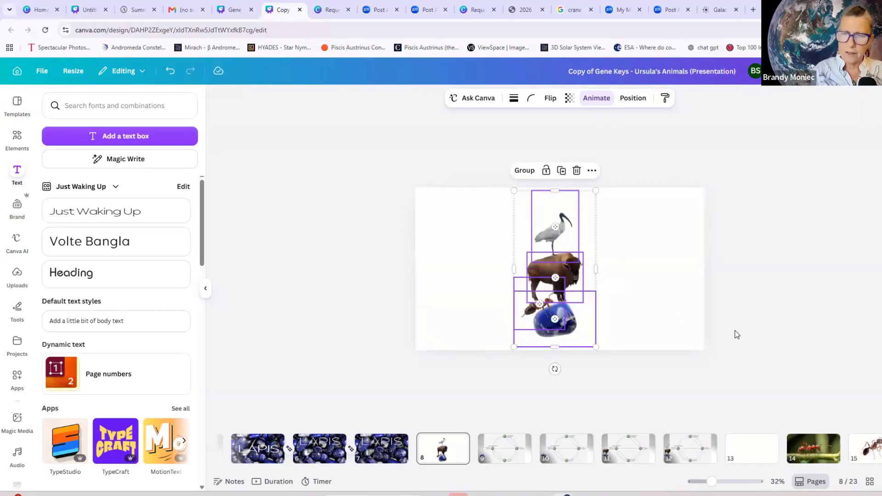
{"action": "left_click", "coordinate": [589, 352]}
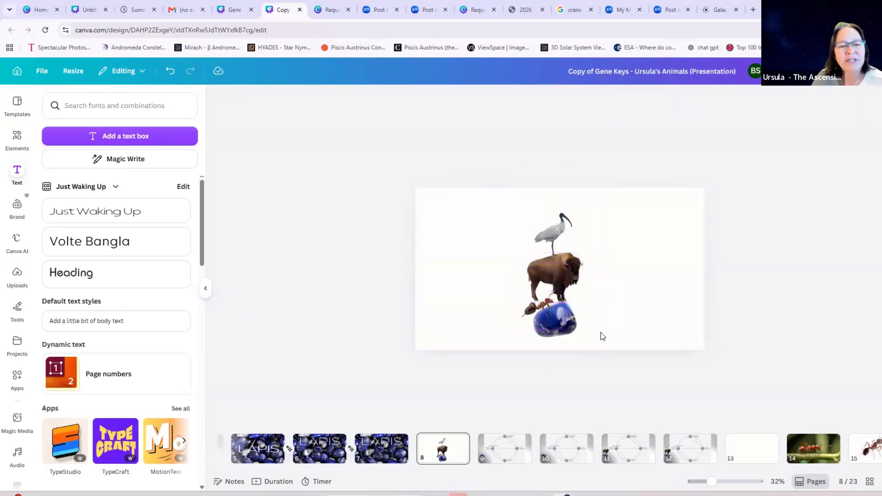
{"action": "left_click_drag", "start_coordinate": [606, 327], "coordinate": [469, 176]}
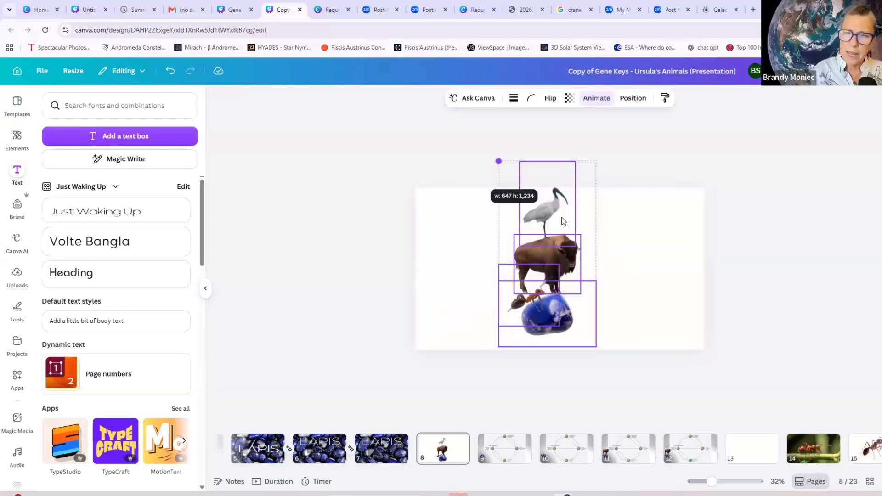
{"action": "left_click_drag", "start_coordinate": [570, 225], "coordinate": [578, 232]}
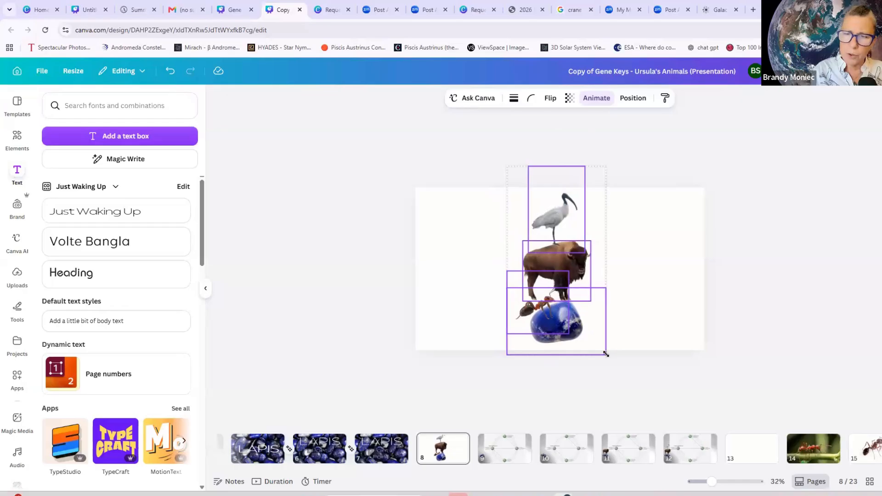
{"action": "left_click_drag", "start_coordinate": [606, 354], "coordinate": [600, 343]}
{"action": "left_click_drag", "start_coordinate": [566, 285], "coordinate": [572, 285]}
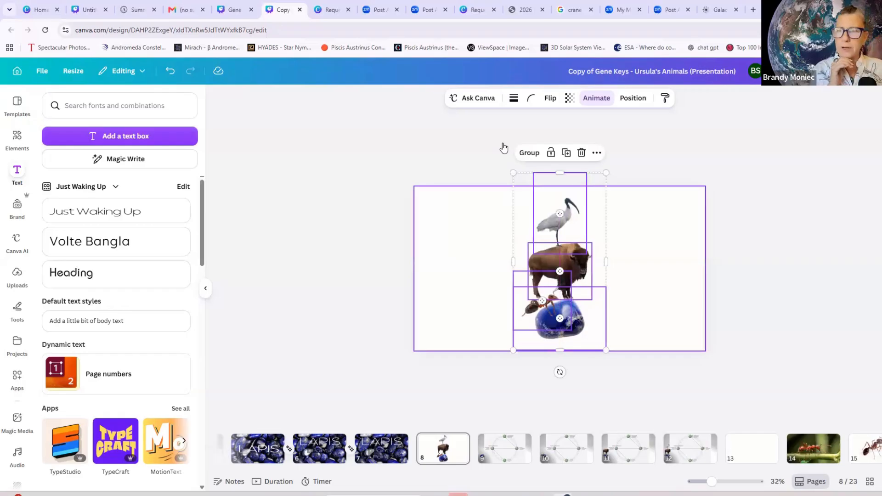
{"action": "left_click", "coordinate": [529, 152]}
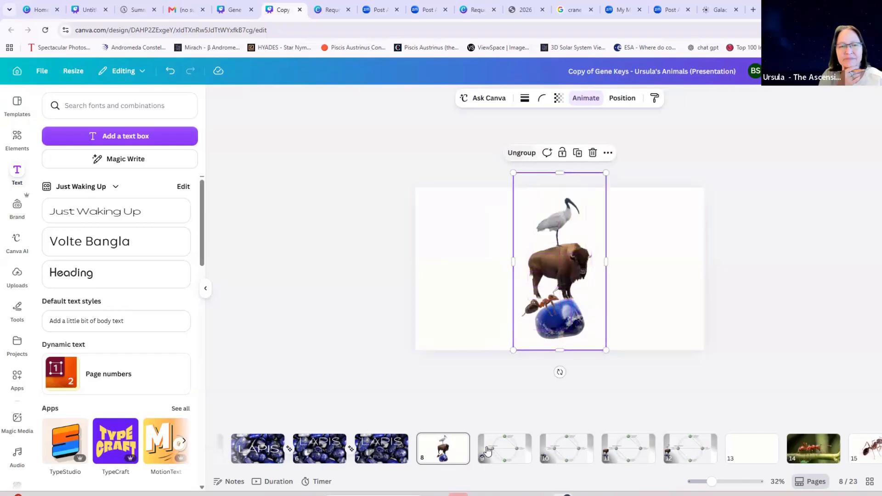
Step: Duplicate diagram page 9, which holds only the lapis beside the wheel
{"action": "left_click", "coordinate": [521, 445]}
{"action": "right_click", "coordinate": [527, 312]}
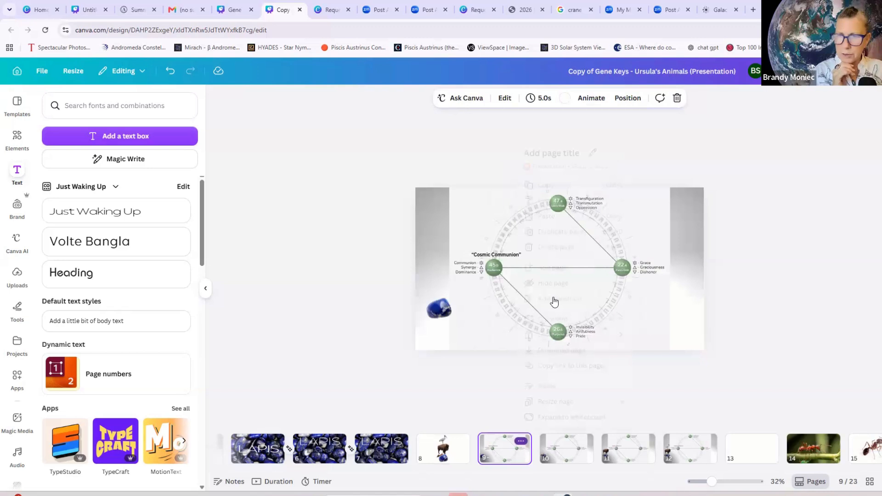
{"action": "left_click", "coordinate": [574, 229]}
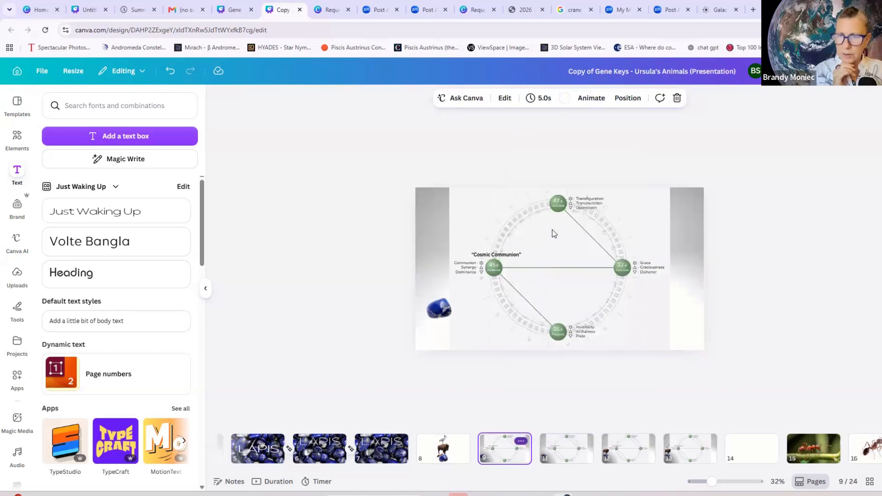
Step: Delete the lapis stone from the diagram on page 9 and return to page 8
{"action": "left_click", "coordinate": [562, 449]}
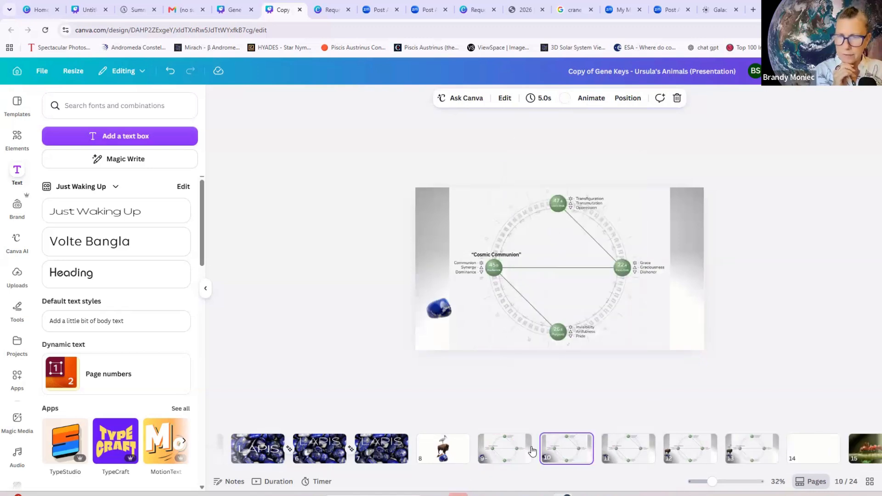
{"action": "left_click", "coordinate": [445, 312]}
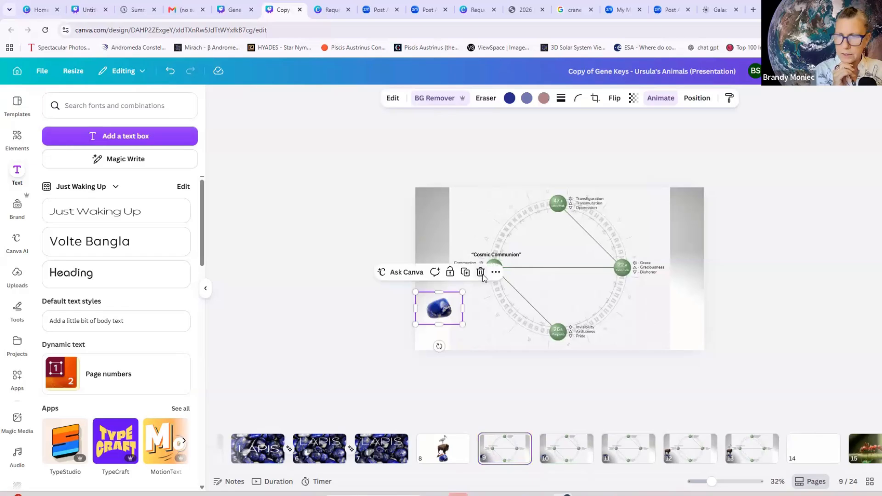
{"action": "left_click", "coordinate": [481, 271]}
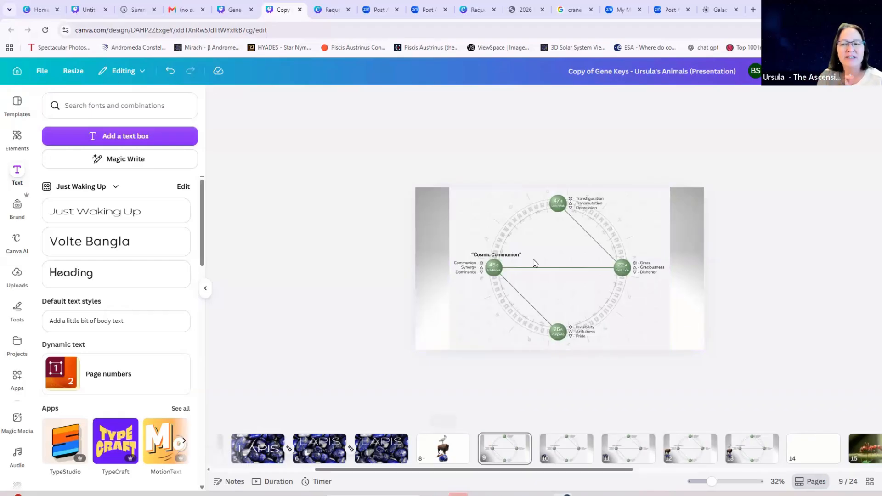
{"action": "left_click", "coordinate": [514, 254]}
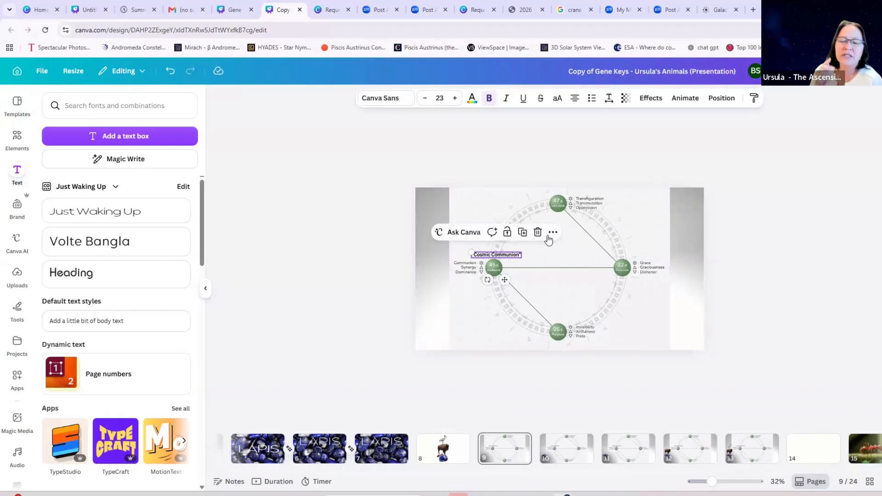
{"action": "left_click", "coordinate": [462, 440]}
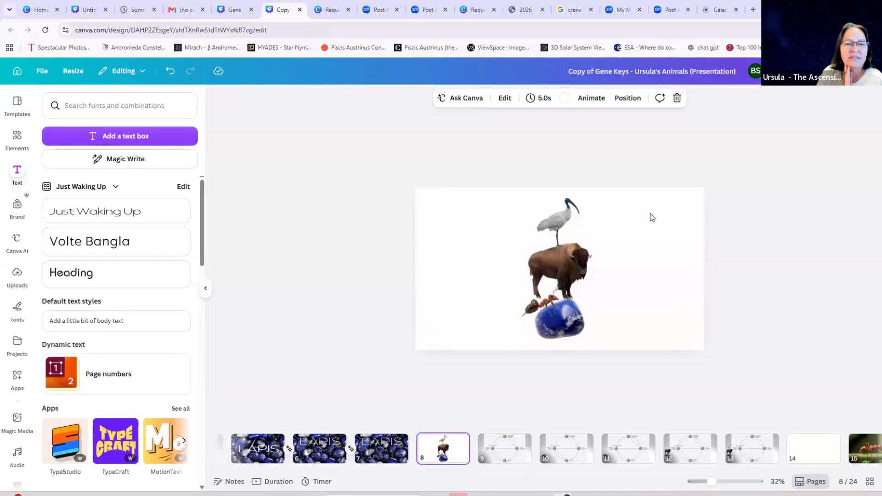
Step: Paste the "Cosmic Communion" title onto page 8 and place it in the page's upper right corner
{"action": "right_click", "coordinate": [660, 261]}
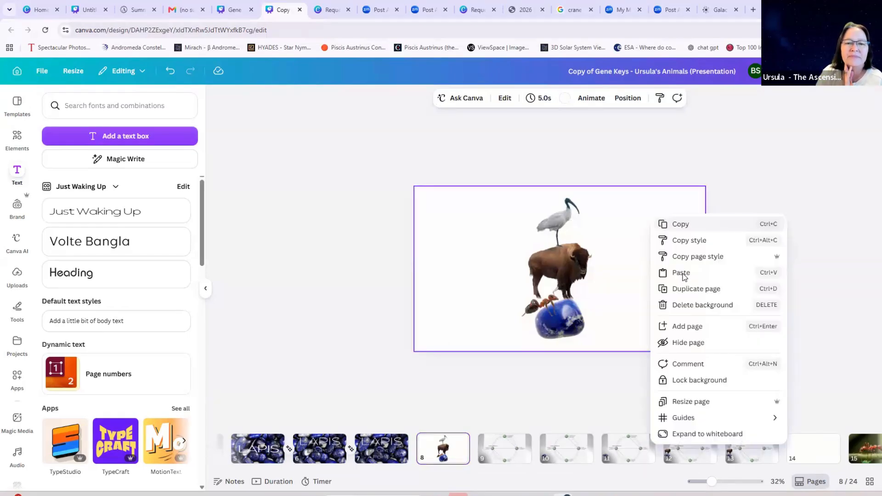
{"action": "left_click", "coordinate": [683, 275]}
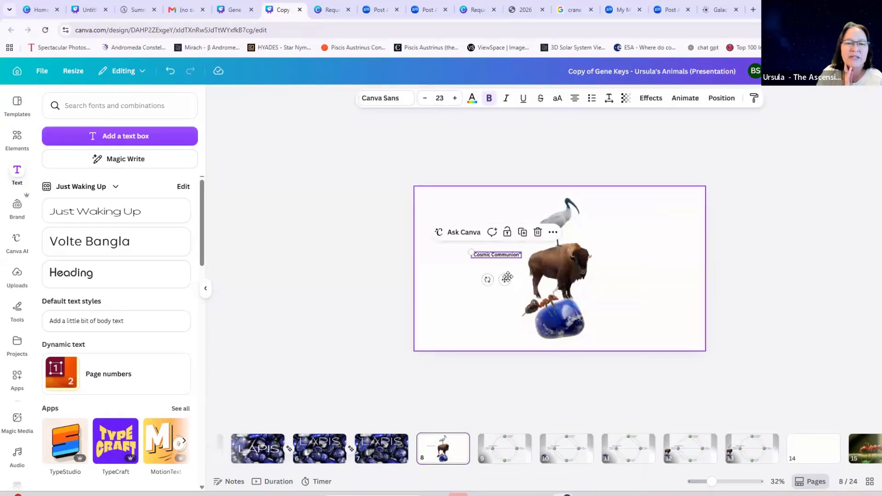
{"action": "left_click_drag", "start_coordinate": [502, 277], "coordinate": [550, 229]}
{"action": "left_click_drag", "start_coordinate": [665, 223], "coordinate": [665, 224]}
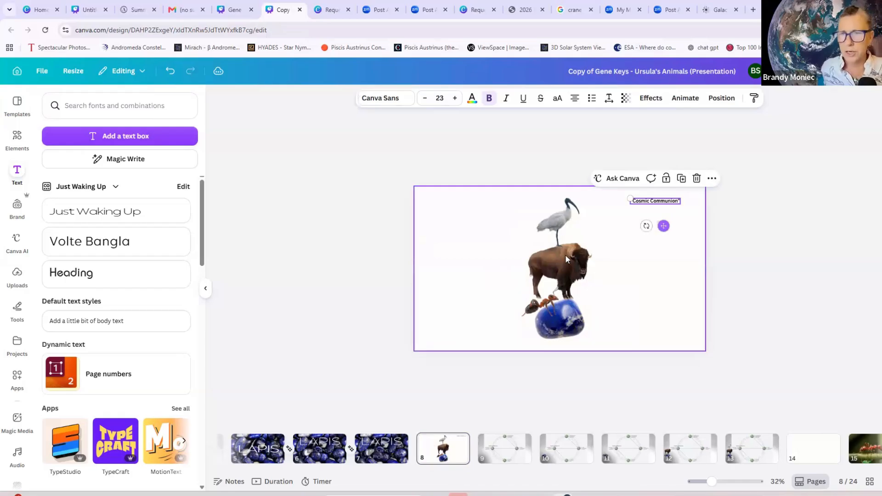
Step: Copy the grouped animal stack from page 8 onto diagram page 9, and place it at reduced size on the wheel's left side
{"action": "left_click", "coordinate": [519, 258]}
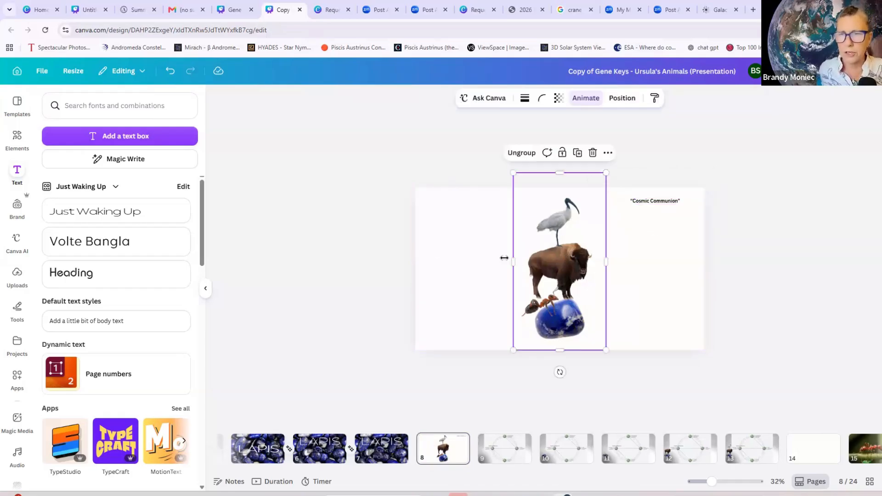
{"action": "left_click", "coordinate": [501, 453]}
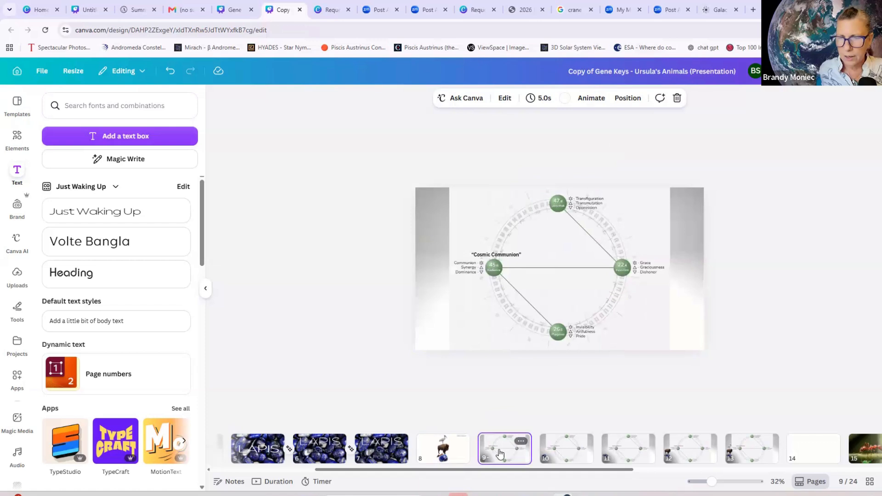
{"action": "left_click", "coordinate": [453, 462]}
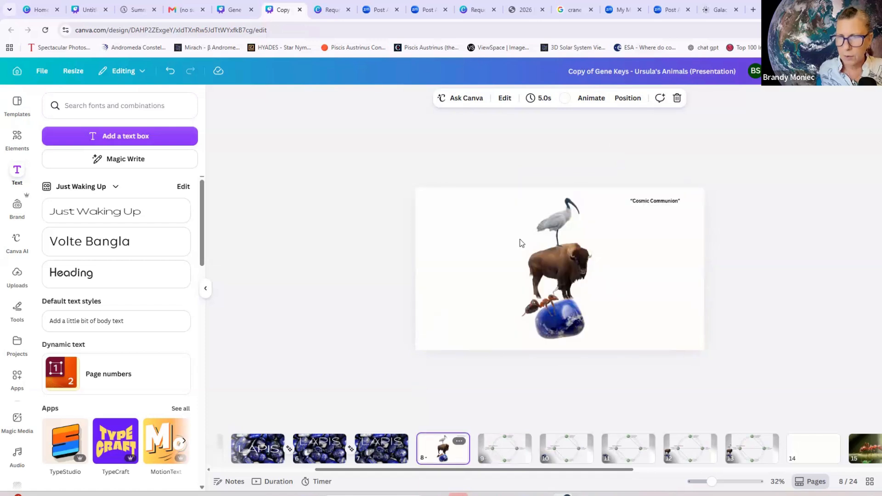
{"action": "right_click", "coordinate": [586, 234]}
{"action": "left_click", "coordinate": [502, 453]}
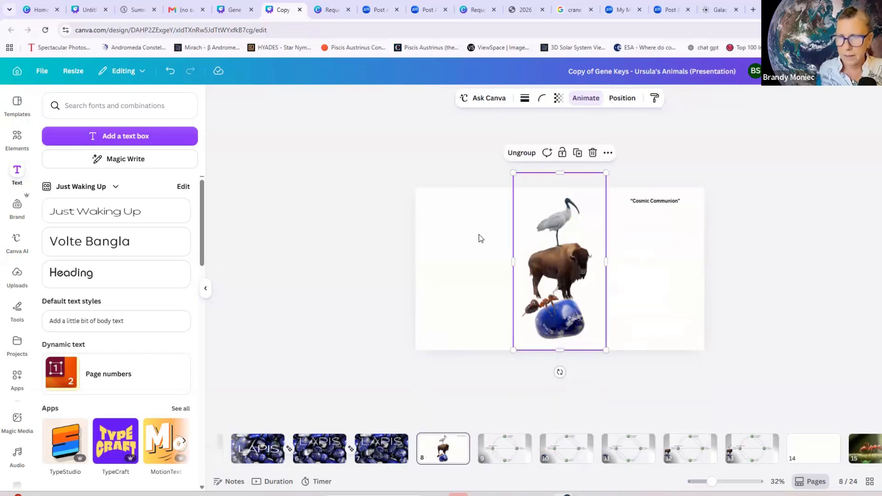
{"action": "right_click", "coordinate": [516, 240]}
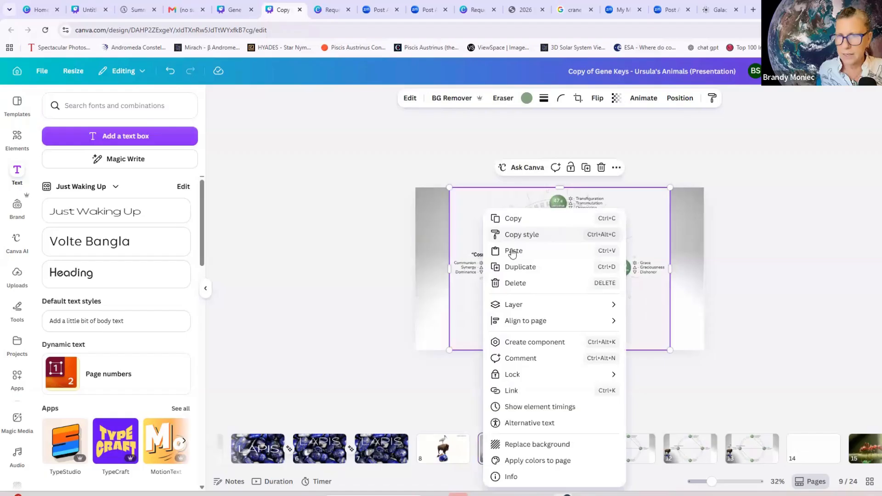
{"action": "key", "text": "ctrl+v"}
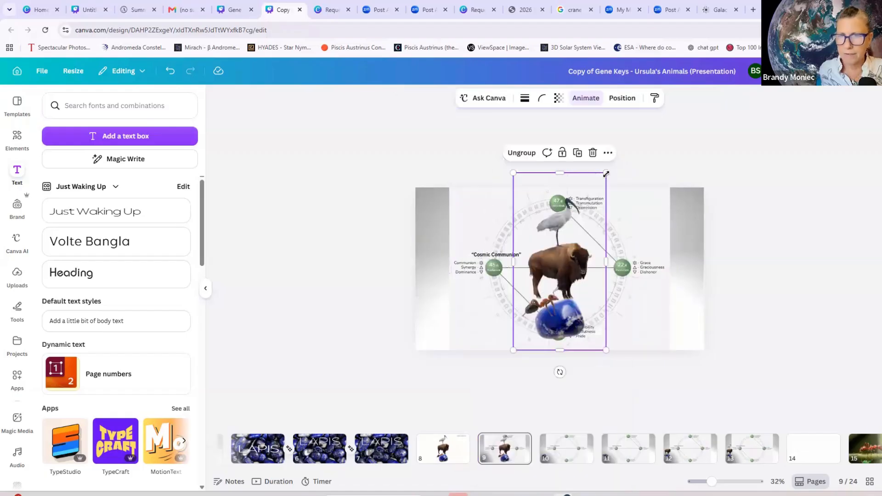
{"action": "left_click_drag", "start_coordinate": [524, 252], "coordinate": [553, 272]}
{"action": "left_click_drag", "start_coordinate": [459, 300], "coordinate": [443, 300]}
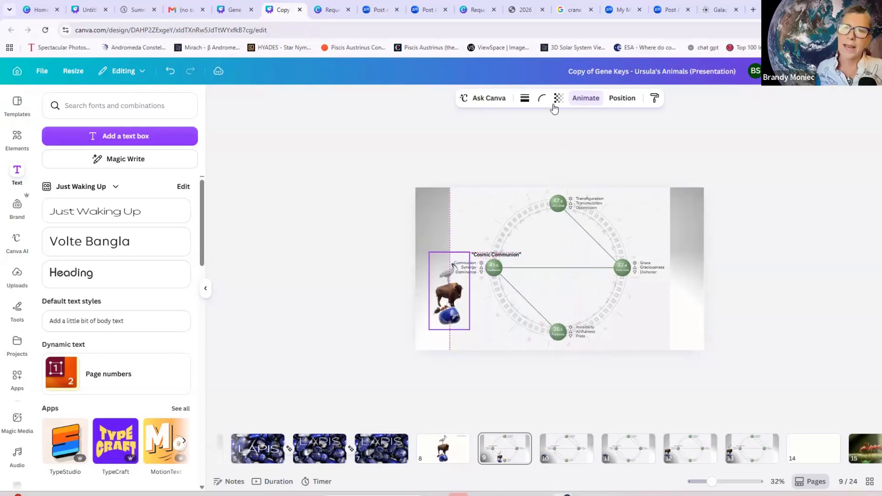
Step: Try the Succession animation on the animal stack on page 9, with the speed at its lowest setting
{"action": "left_click", "coordinate": [586, 98]}
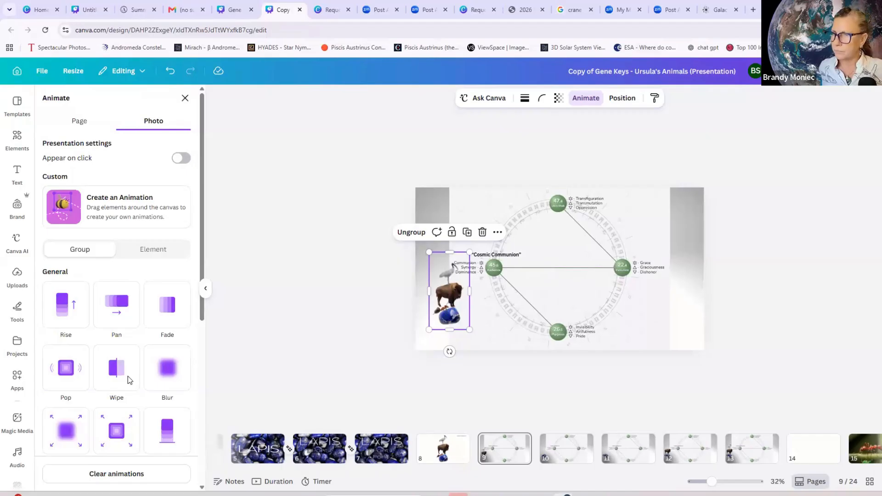
{"action": "scroll", "coordinate": [138, 358], "scroll_direction": "down", "scroll_amount": 5}
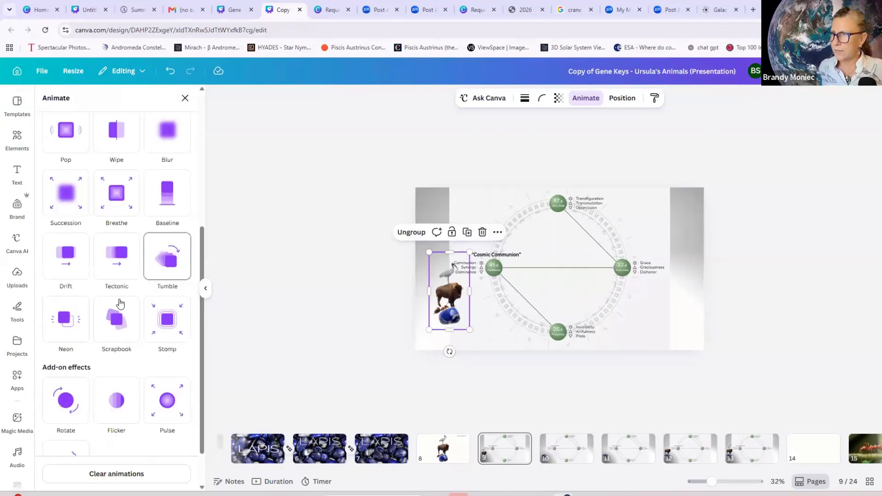
{"action": "scroll", "coordinate": [117, 289], "scroll_direction": "down", "scroll_amount": 1}
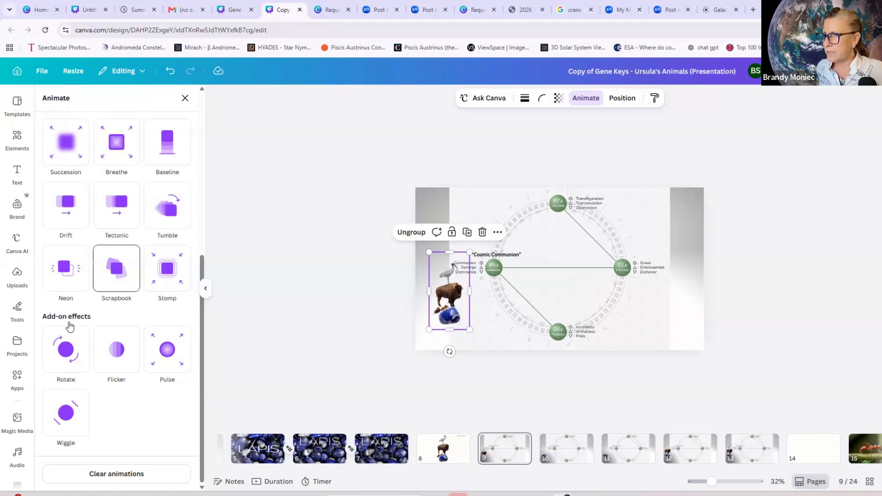
{"action": "scroll", "coordinate": [69, 330], "scroll_direction": "up", "scroll_amount": 4}
{"action": "left_click", "coordinate": [86, 341]}
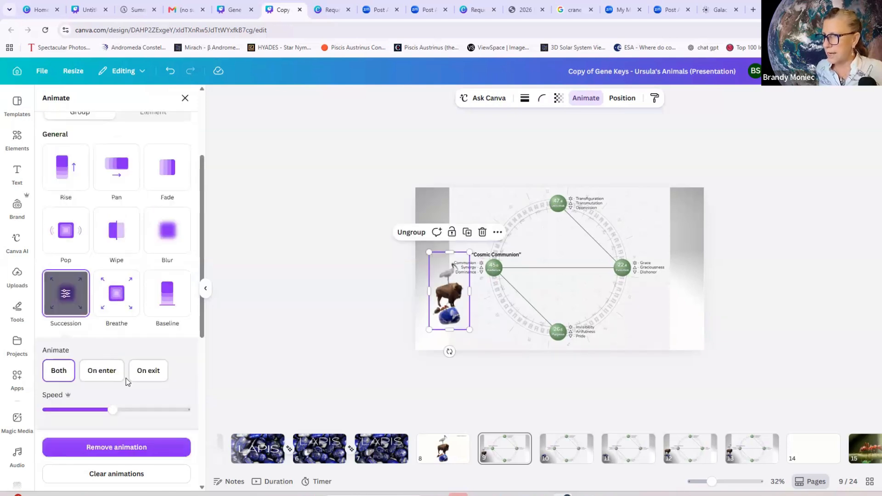
{"action": "left_click", "coordinate": [96, 373]}
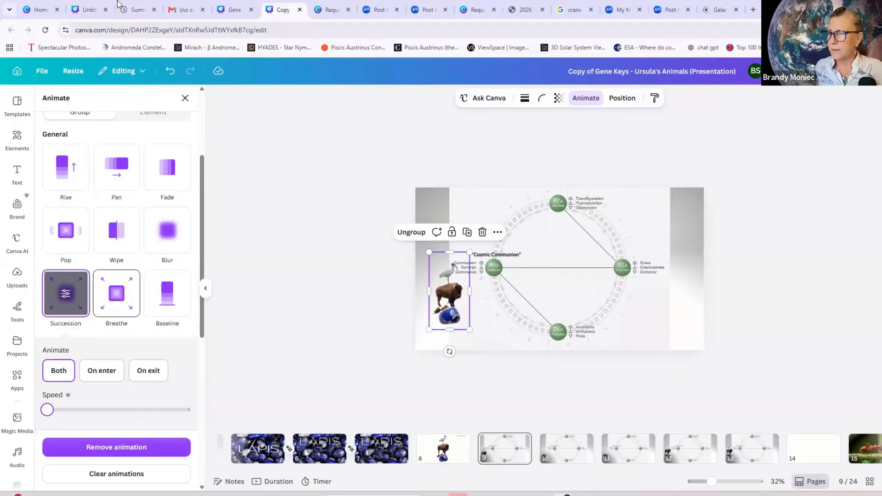
Step: Apply the Breathe animation to the animal stack on page 9 with direction In and the scale at maximum
{"action": "left_click", "coordinate": [122, 305]}
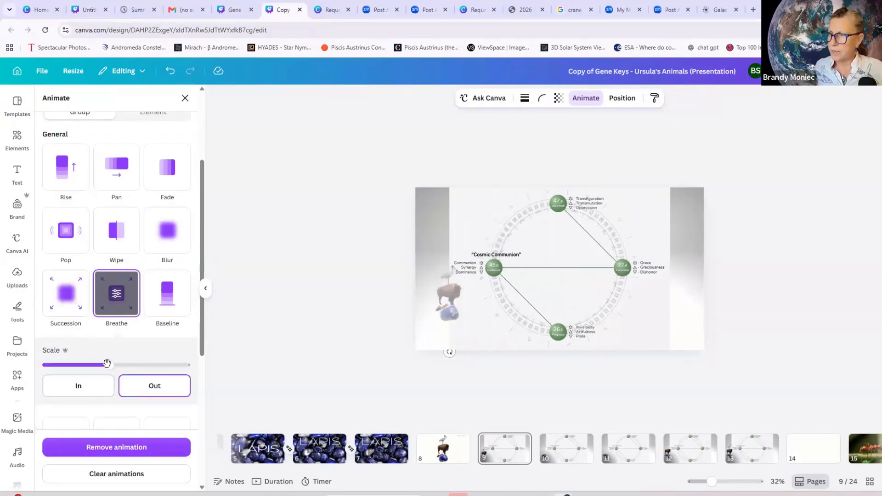
{"action": "left_click_drag", "start_coordinate": [109, 365], "coordinate": [235, 373]}
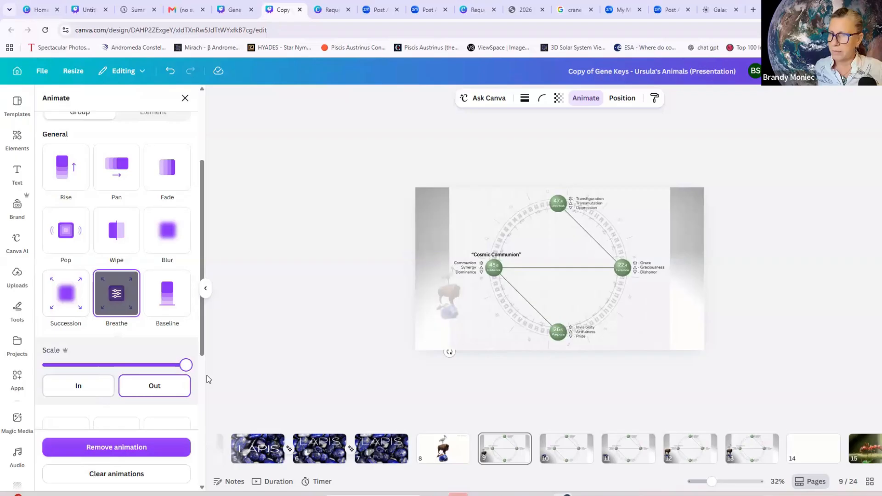
{"action": "left_click", "coordinate": [79, 387]}
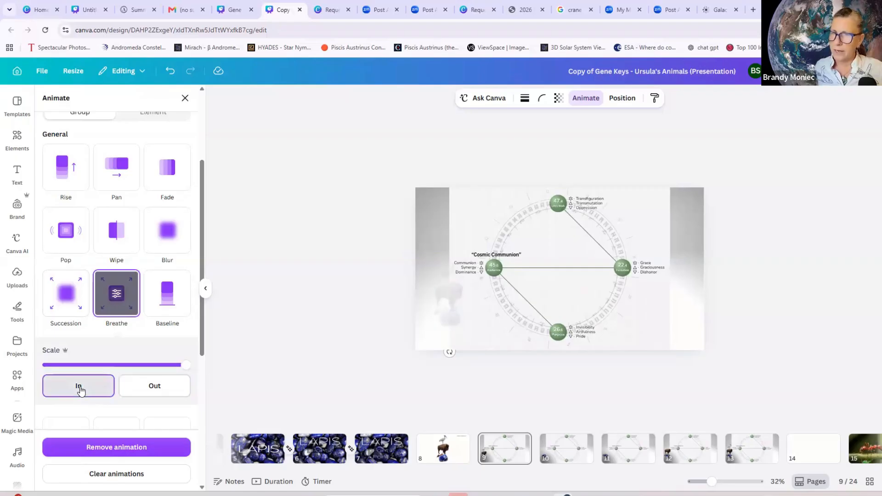
{"action": "left_click", "coordinate": [146, 388]}
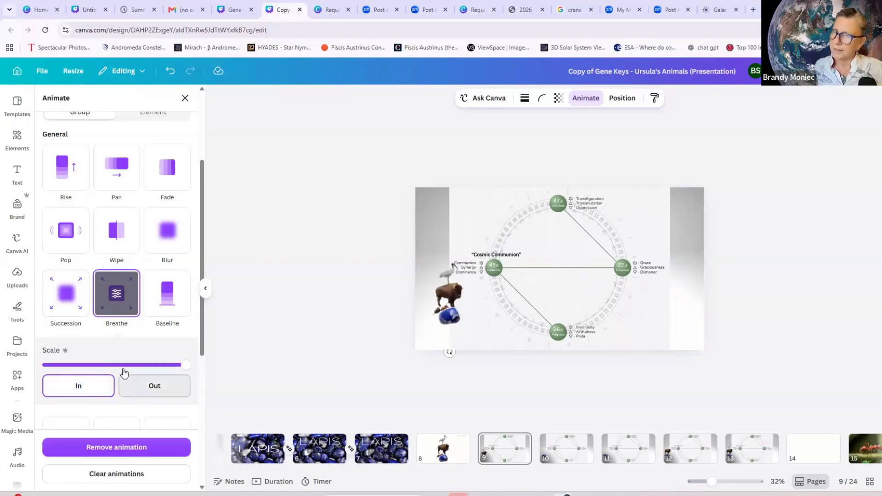
{"action": "left_click", "coordinate": [326, 249]}
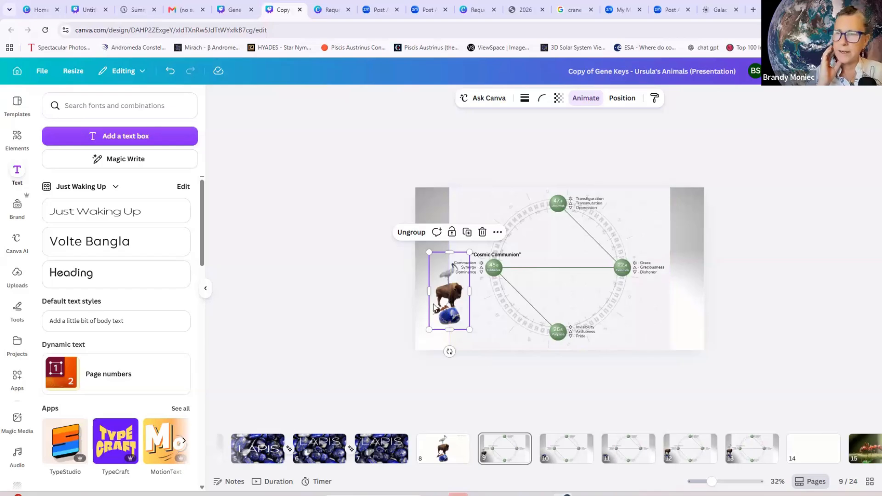
{"action": "left_click", "coordinate": [450, 294]}
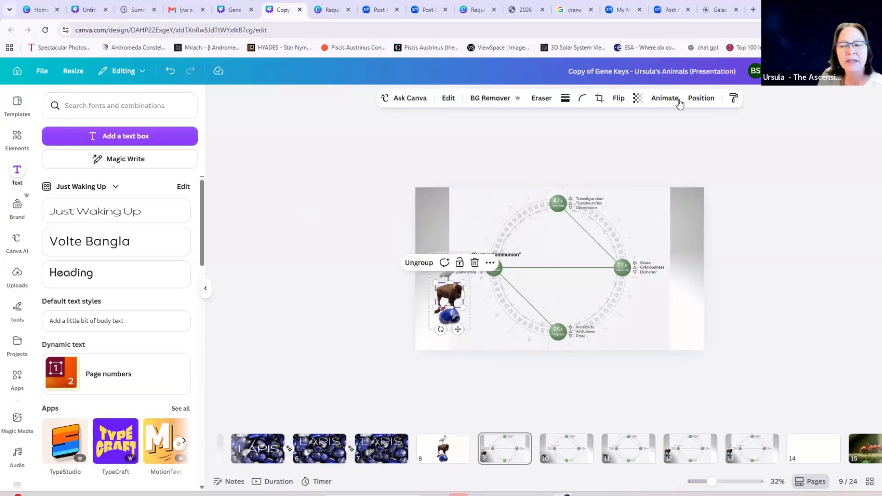
{"action": "left_click", "coordinate": [736, 332]}
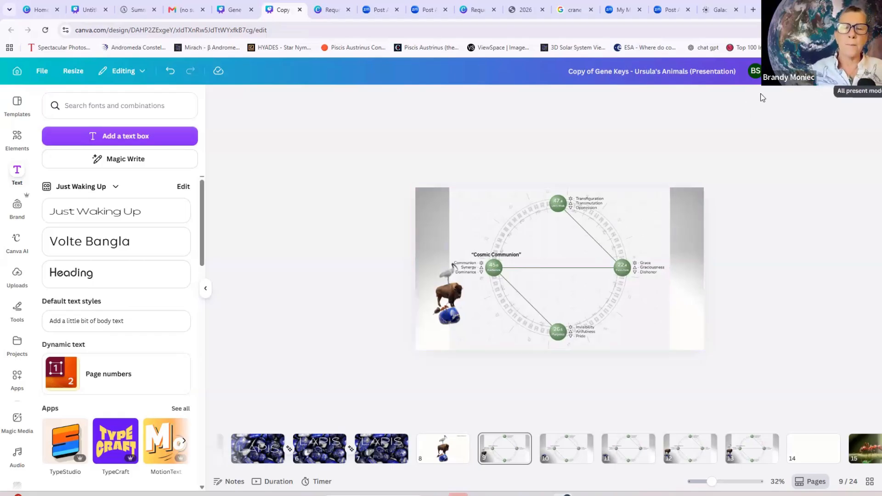
{"action": "left_click", "coordinate": [868, 87]}
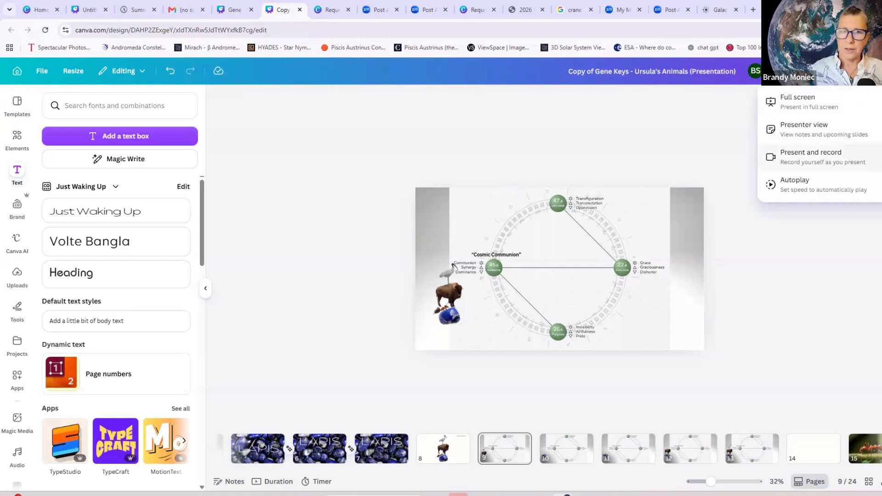
{"action": "key", "text": "Escape"}
{"action": "left_click", "coordinate": [864, 70]}
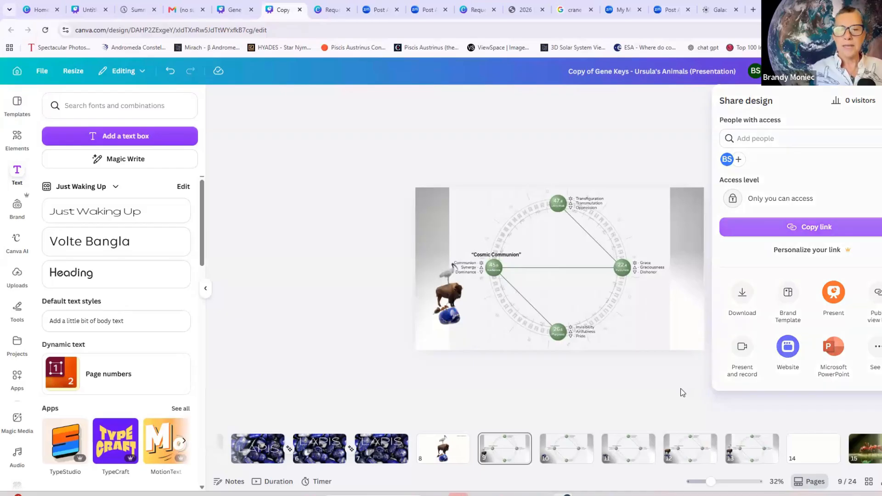
{"action": "left_click", "coordinate": [683, 374]}
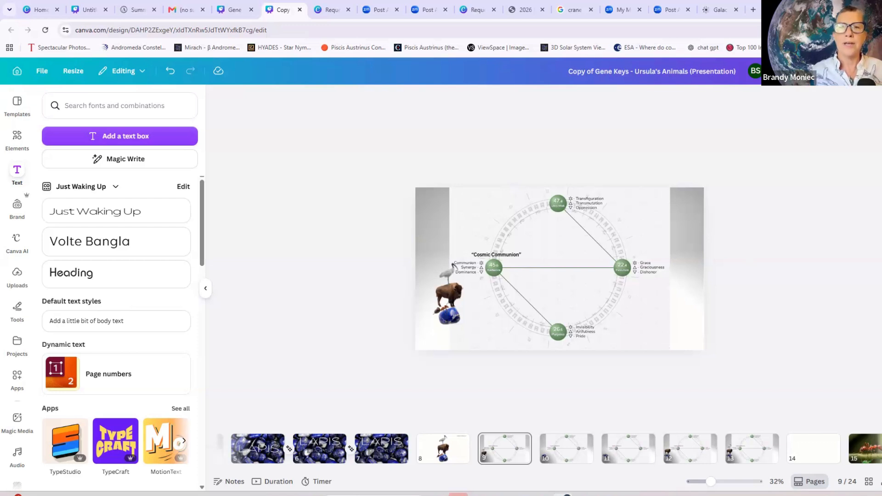
{"action": "left_click", "coordinate": [824, 71]}
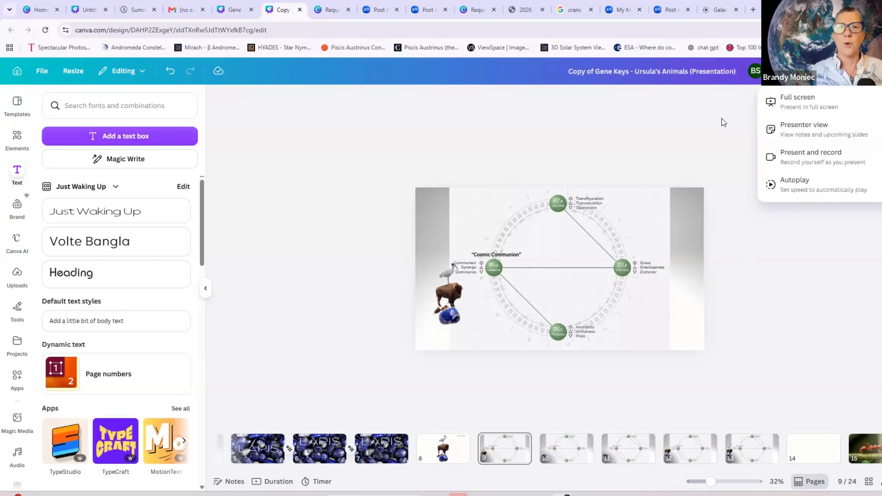
{"action": "left_click", "coordinate": [700, 110]}
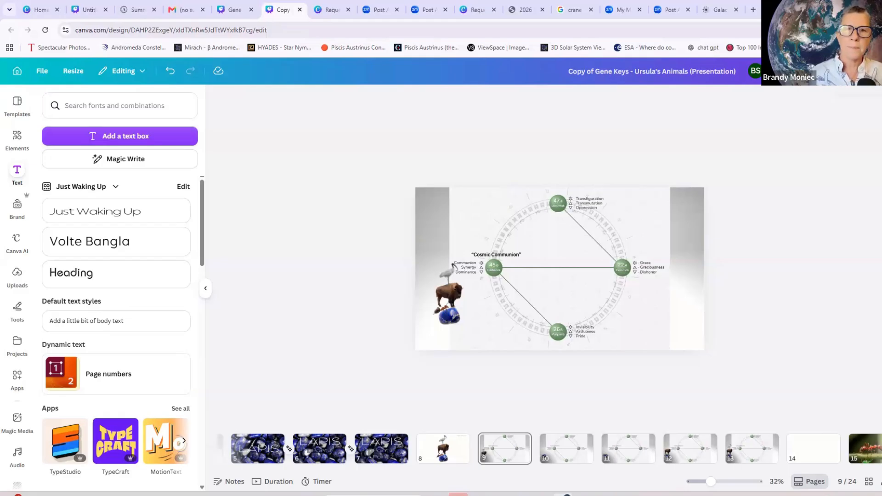
Step: Open the presentation in the recording studio and start recording with no camera and the default microphone
{"action": "left_click", "coordinate": [848, 72]}
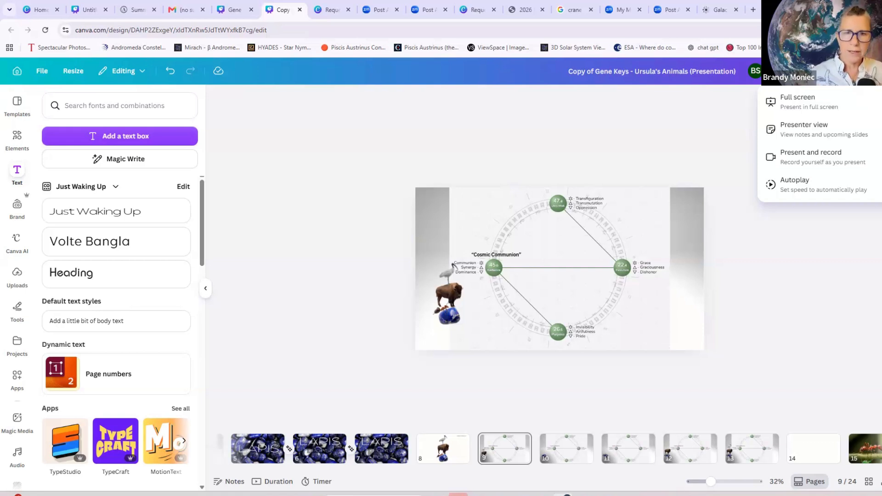
{"action": "left_click", "coordinate": [813, 165]}
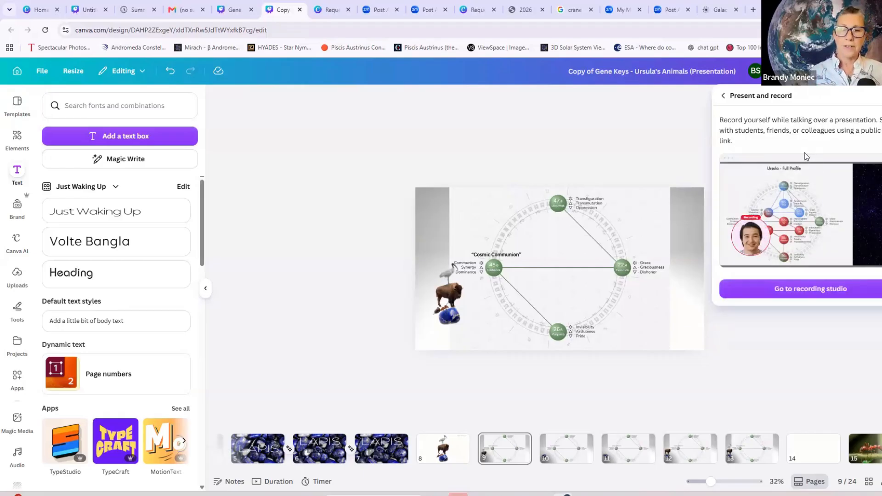
{"action": "left_click", "coordinate": [791, 296]}
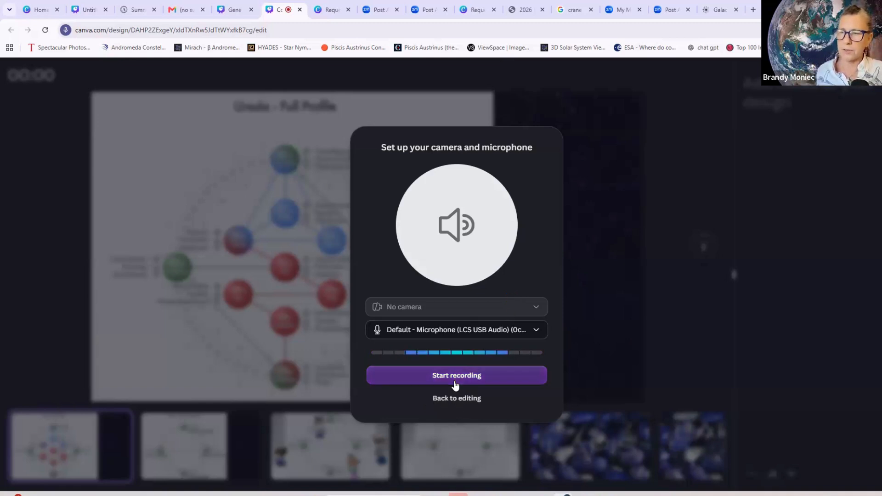
{"action": "left_click", "coordinate": [455, 383]}
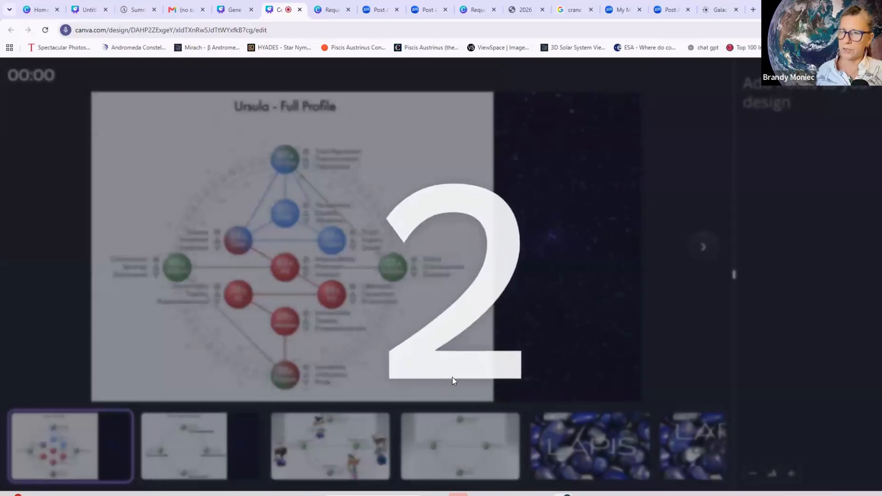
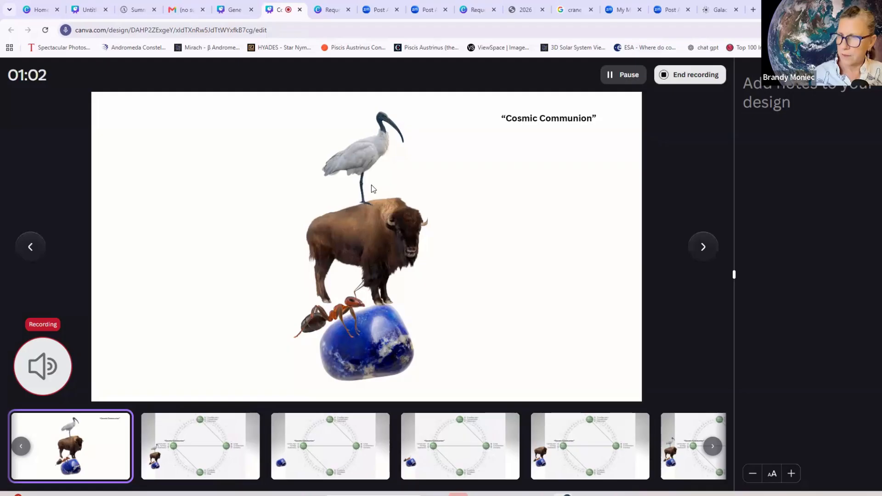
Step: While recording, go back to the LAPIS points page, and present forward through the animal stack page to the first wheel diagram
{"action": "left_click", "coordinate": [29, 248]}
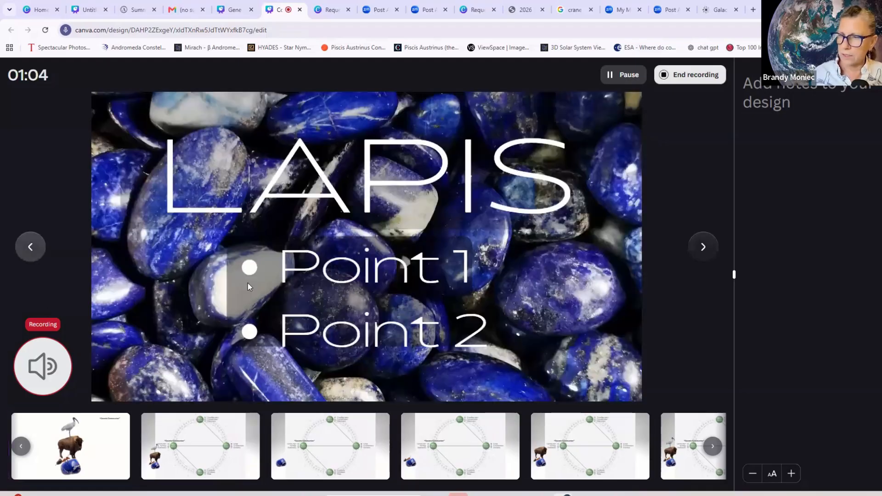
{"action": "left_click", "coordinate": [707, 250]}
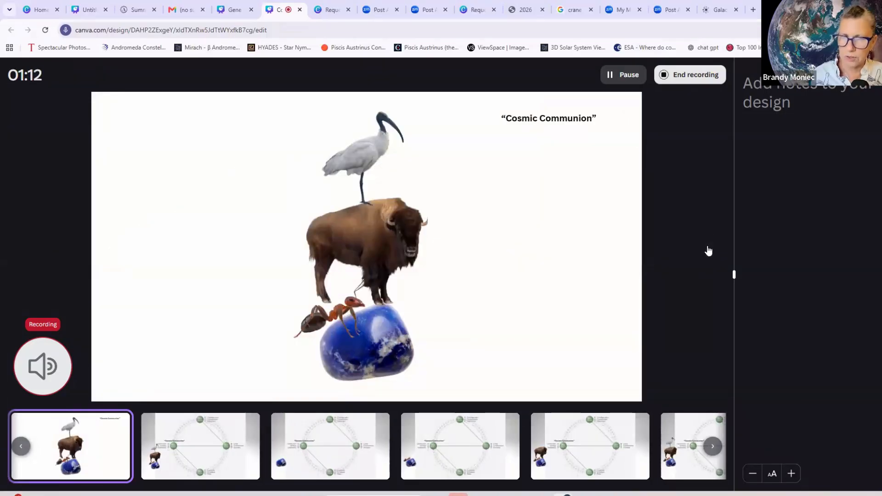
{"action": "mouse_move", "coordinate": [702, 249]}
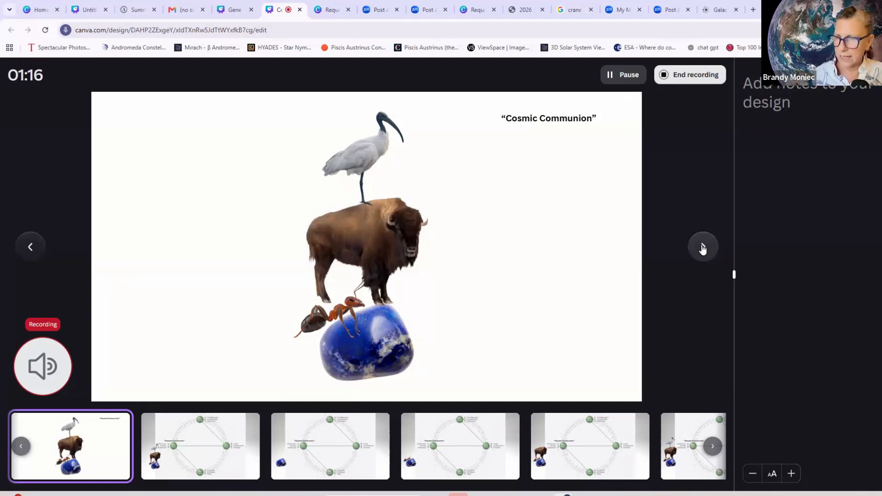
{"action": "left_click", "coordinate": [702, 249]}
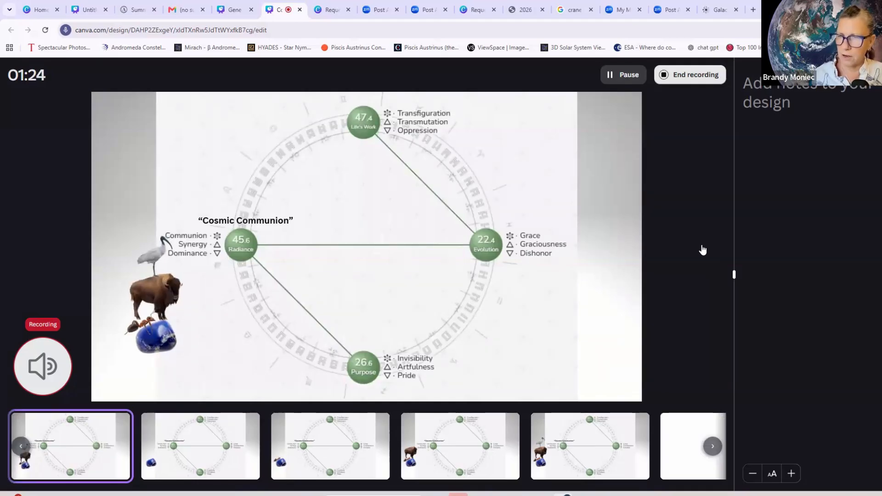
Step: Present the wheel diagram pages that build up the animal stack until the blank page, and end the recording, saving it on exit
{"action": "mouse_move", "coordinate": [703, 250]}
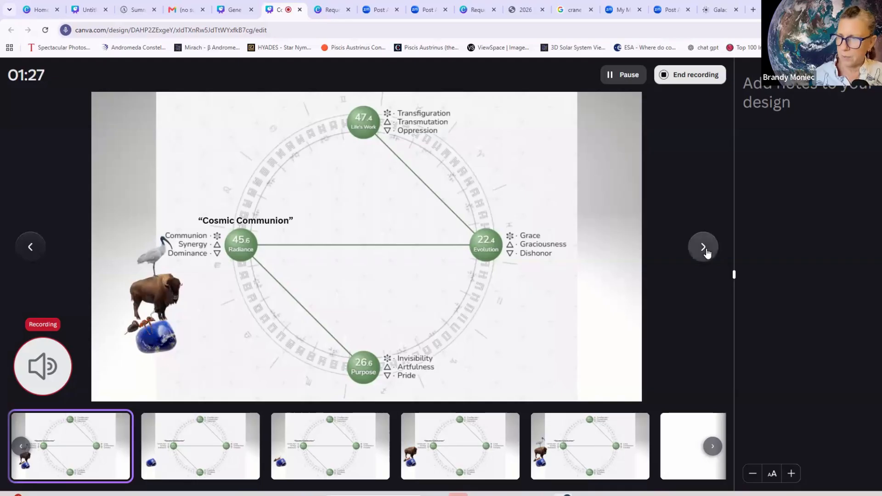
{"action": "left_click", "coordinate": [706, 249]}
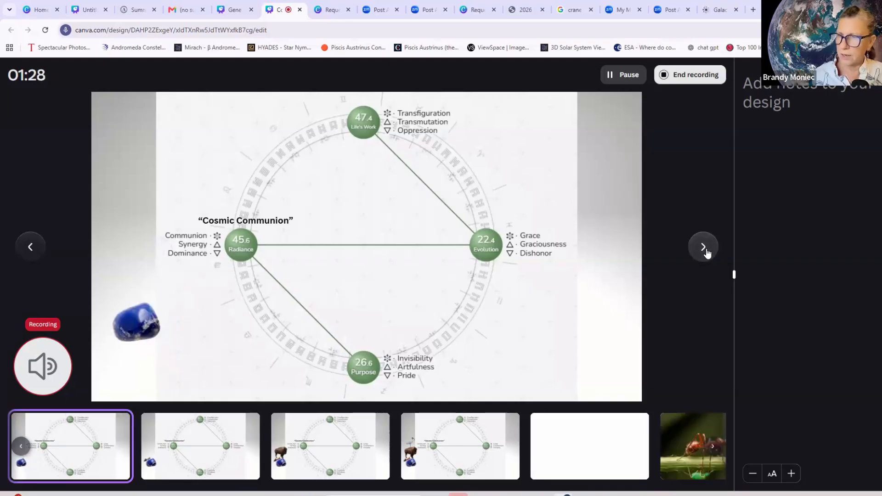
{"action": "left_click", "coordinate": [706, 250]}
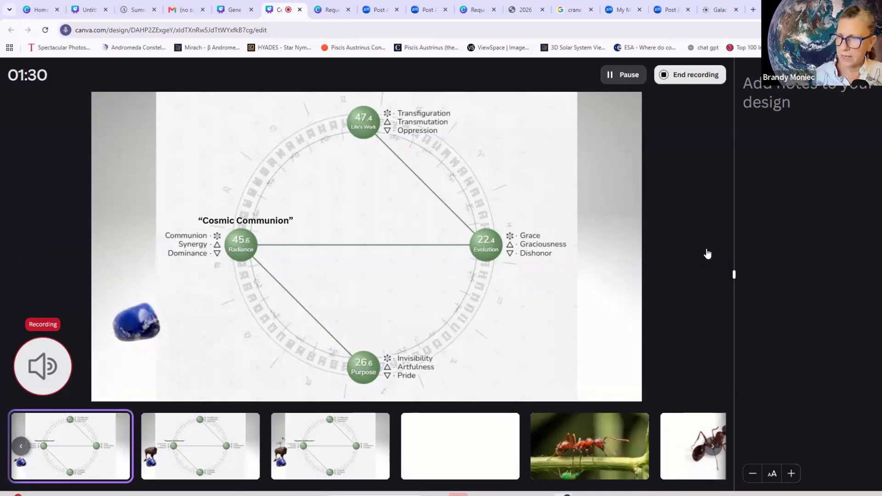
{"action": "left_click", "coordinate": [708, 254]}
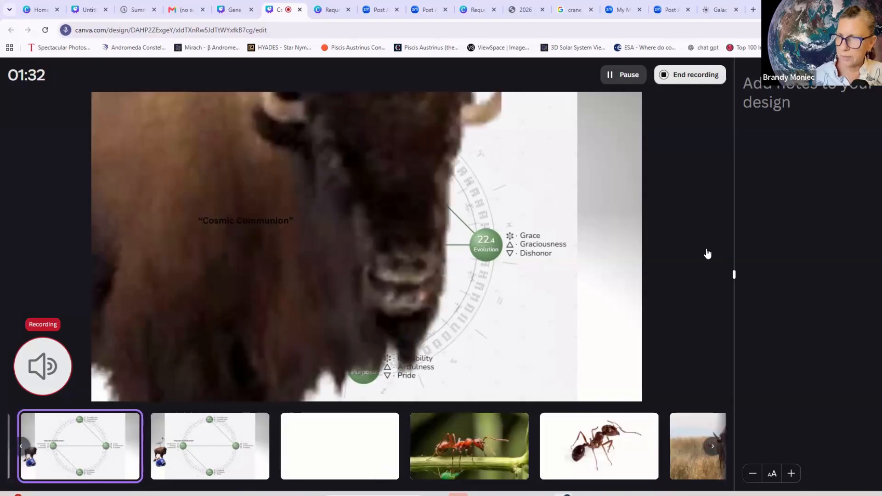
{"action": "left_click", "coordinate": [708, 254]}
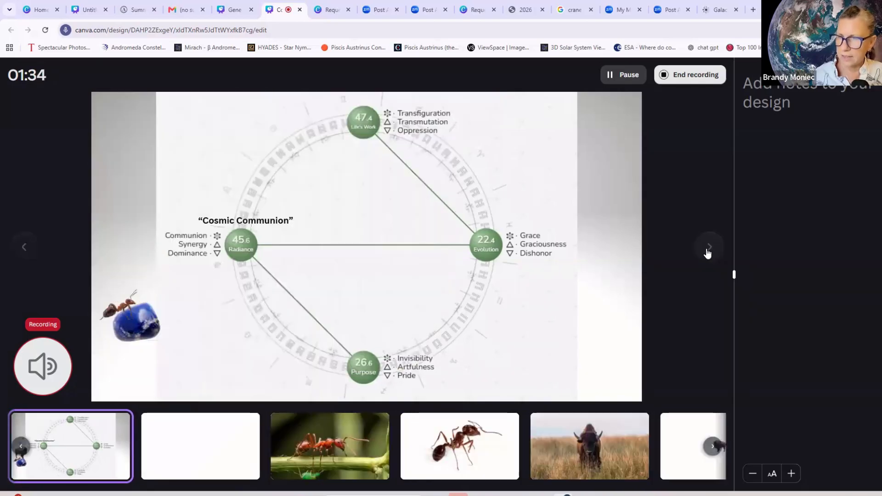
{"action": "left_click", "coordinate": [708, 254]}
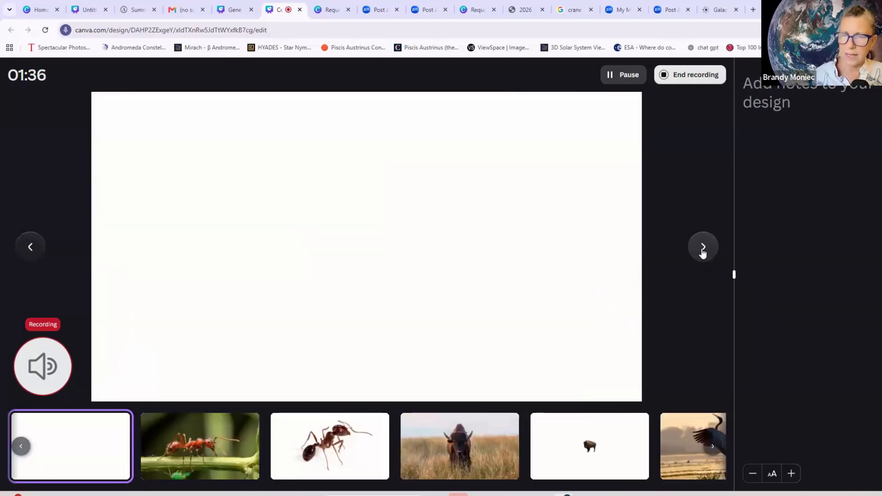
{"action": "left_click", "coordinate": [684, 78]}
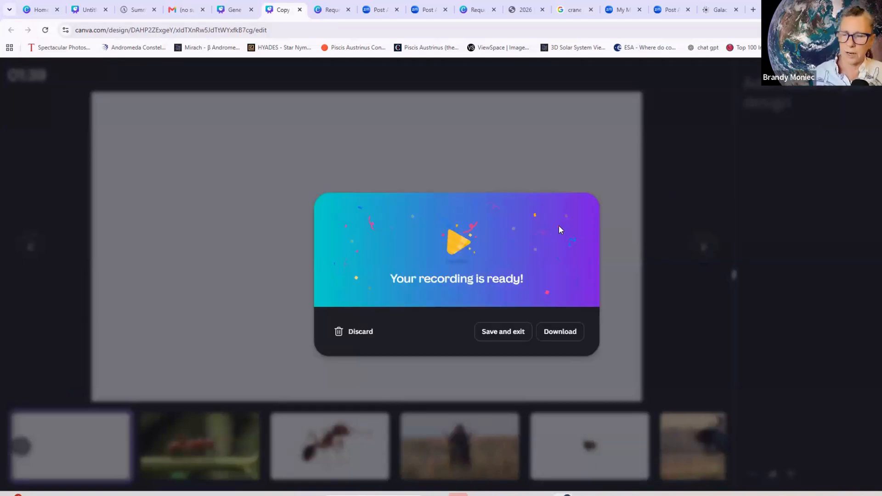
{"action": "left_click", "coordinate": [498, 338]}
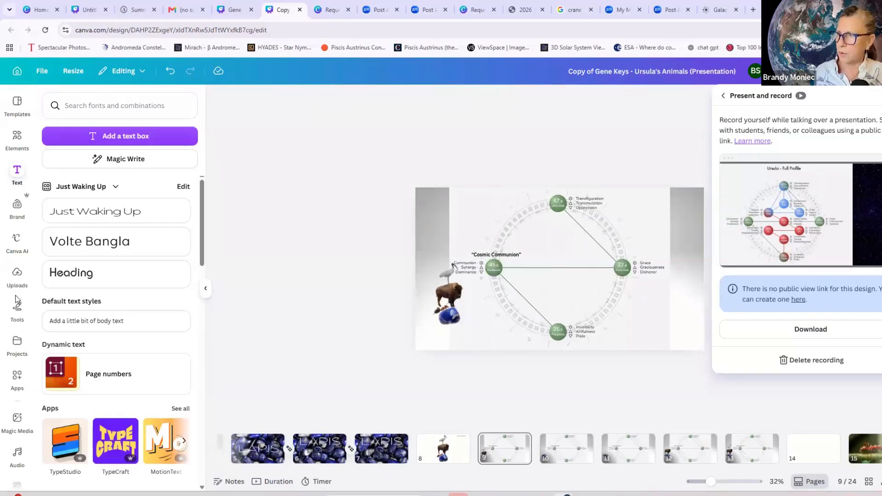
Step: Look for the saved recording among the uploaded images, videos, audio files and designs
{"action": "left_click", "coordinate": [21, 279]}
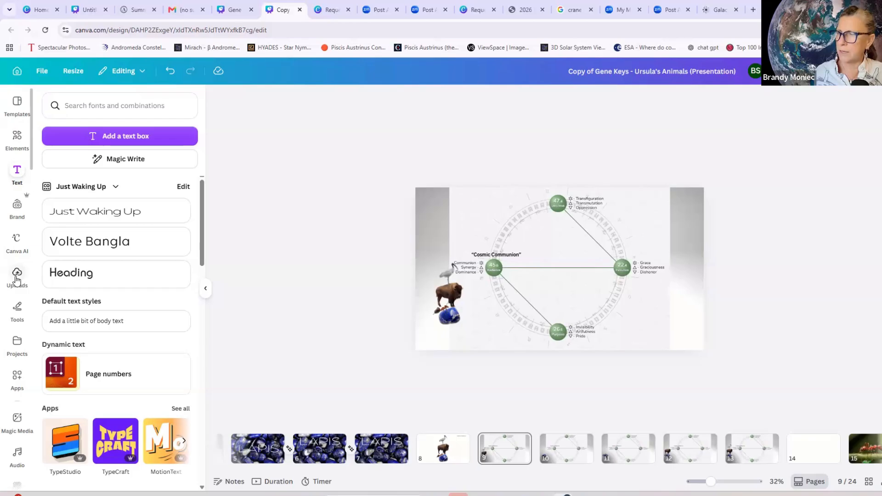
{"action": "left_click", "coordinate": [17, 278]}
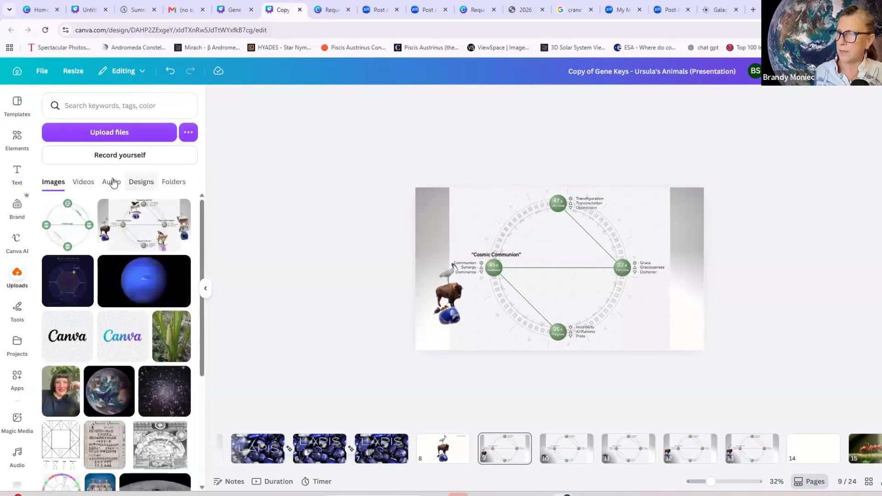
{"action": "left_click", "coordinate": [88, 184]}
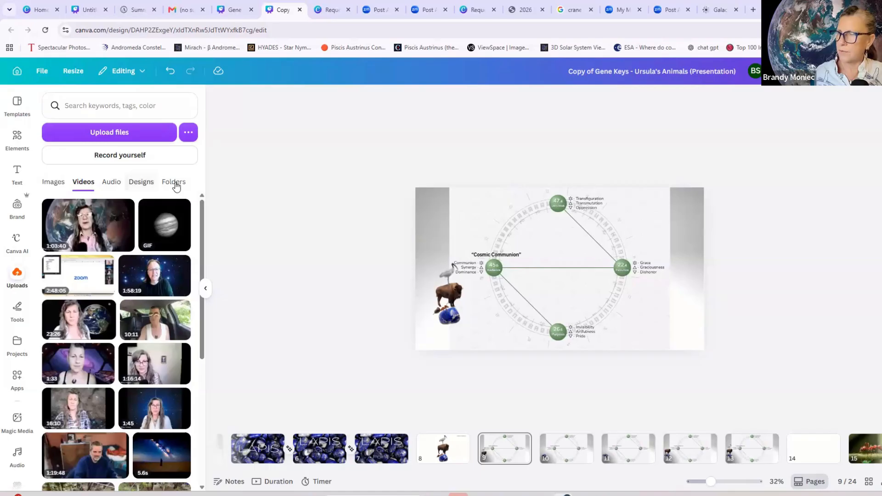
{"action": "scroll", "coordinate": [26, 393], "scroll_direction": "down", "scroll_amount": 1}
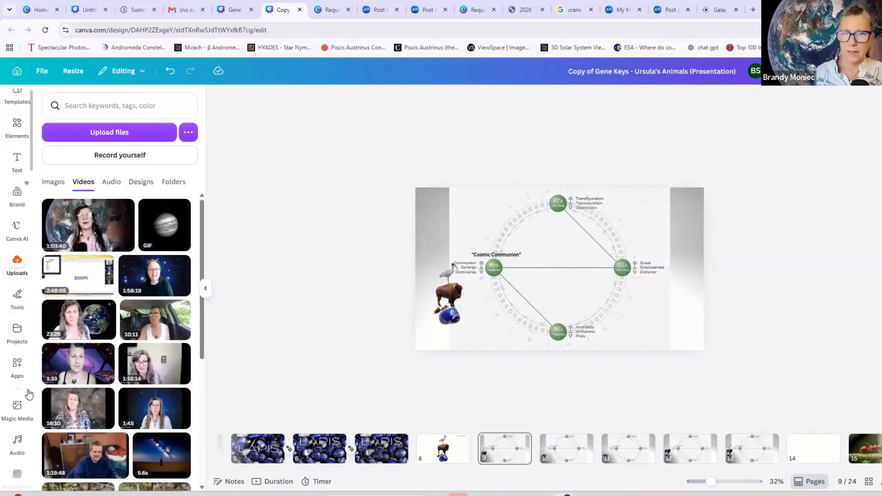
{"action": "scroll", "coordinate": [23, 387], "scroll_direction": "up", "scroll_amount": 1}
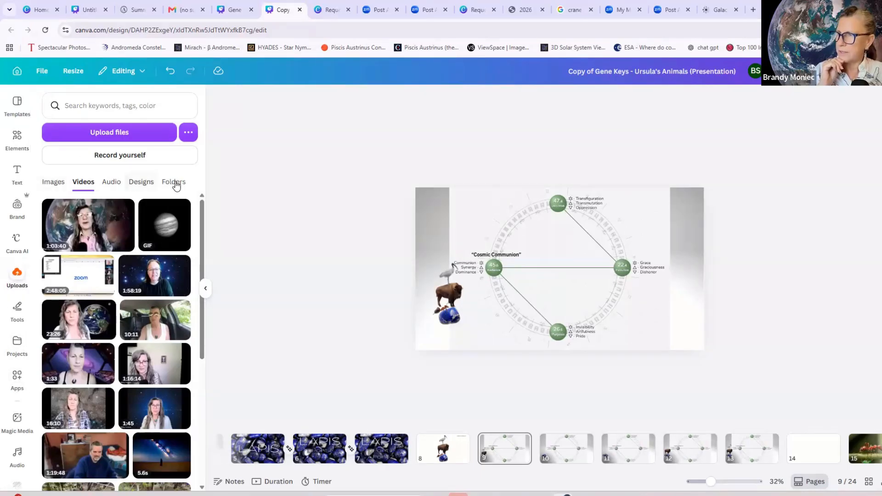
{"action": "left_click", "coordinate": [138, 186]}
{"action": "left_click", "coordinate": [113, 185]}
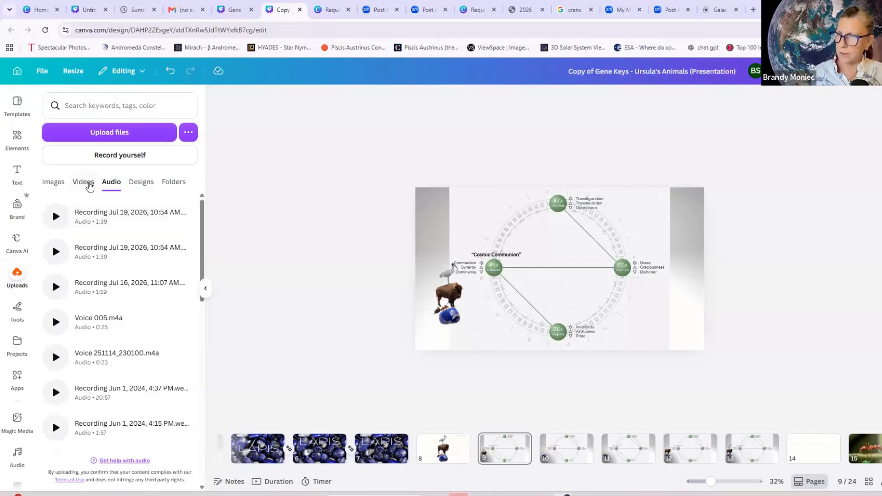
{"action": "left_click", "coordinate": [83, 182]}
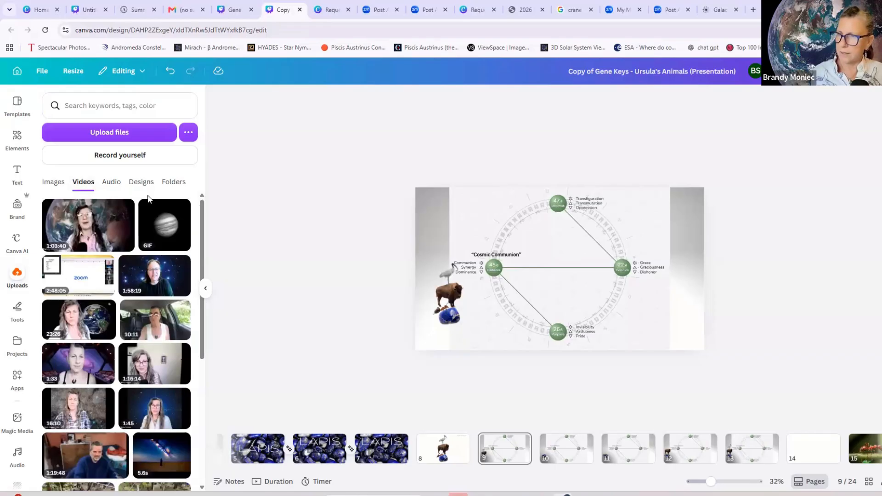
{"action": "left_click", "coordinate": [56, 186]}
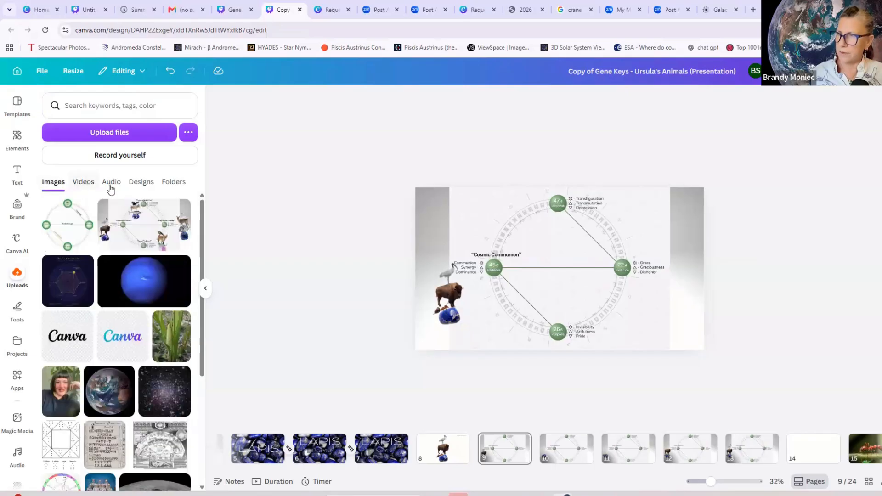
{"action": "left_click", "coordinate": [86, 185]}
{"action": "left_click", "coordinate": [113, 186]}
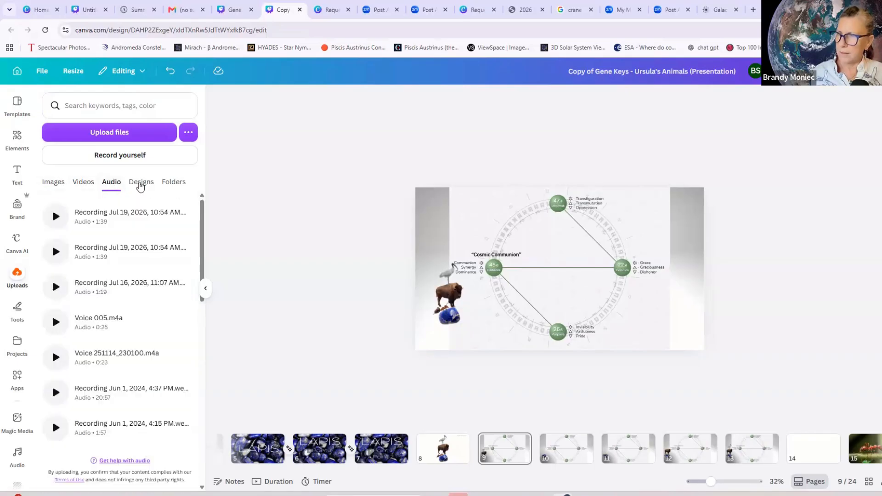
{"action": "left_click", "coordinate": [140, 185]}
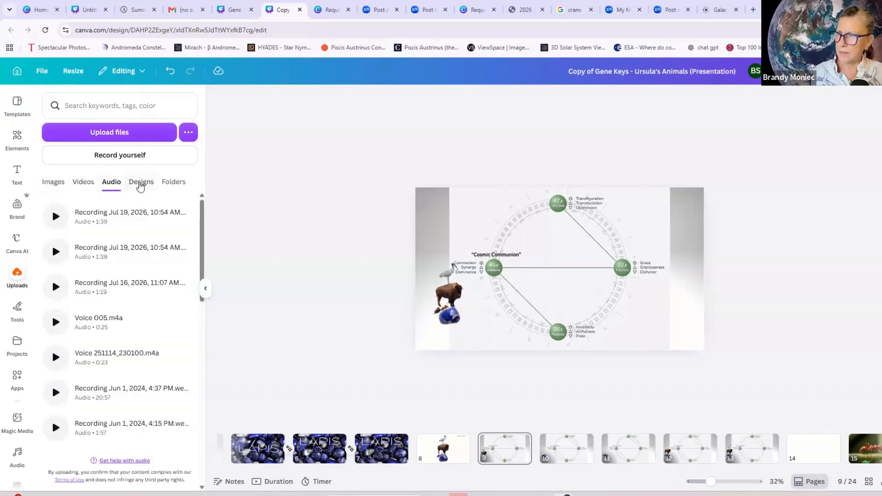
{"action": "left_click", "coordinate": [104, 186]}
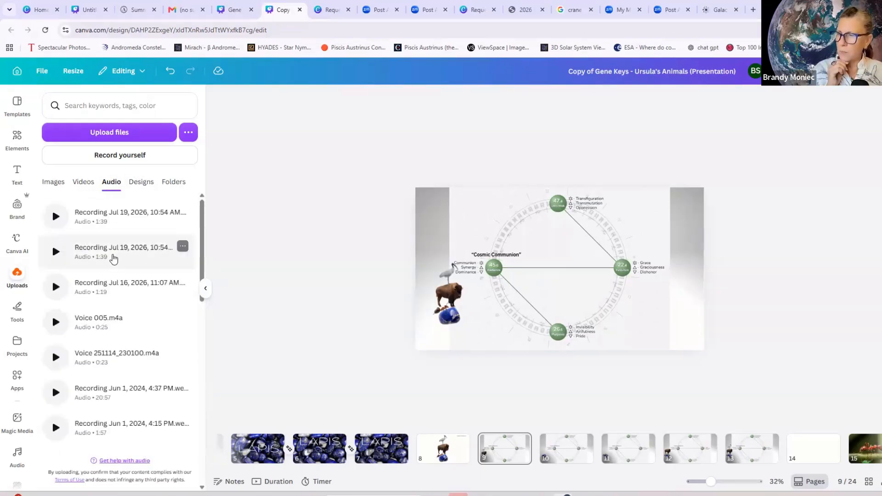